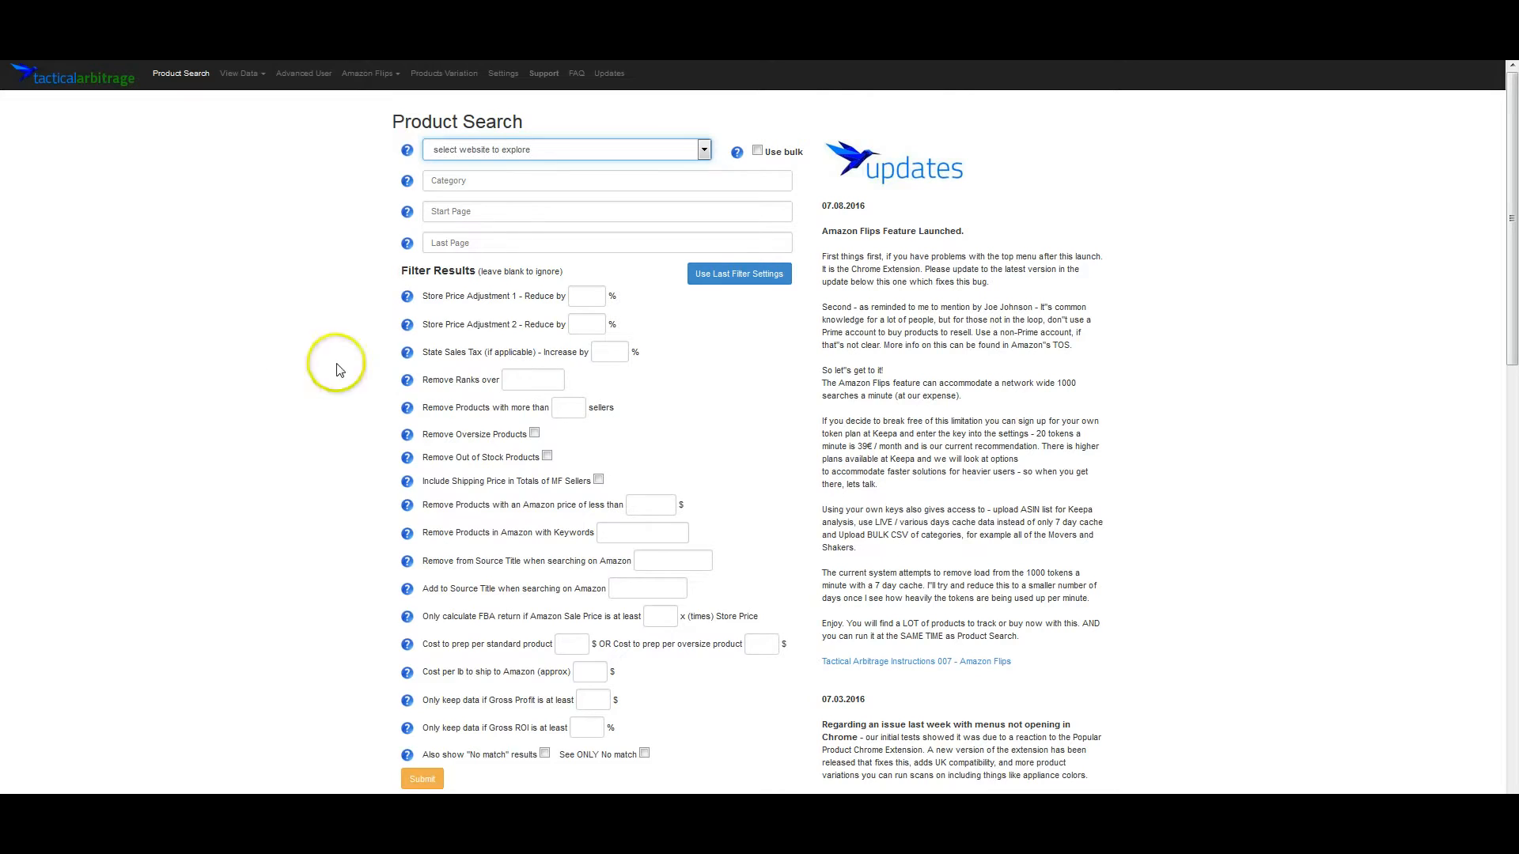
# Step: Look over the Product Search form's filter settings and the update notes and resource links beside them
pyautogui.scroll(-1, 331, 435)
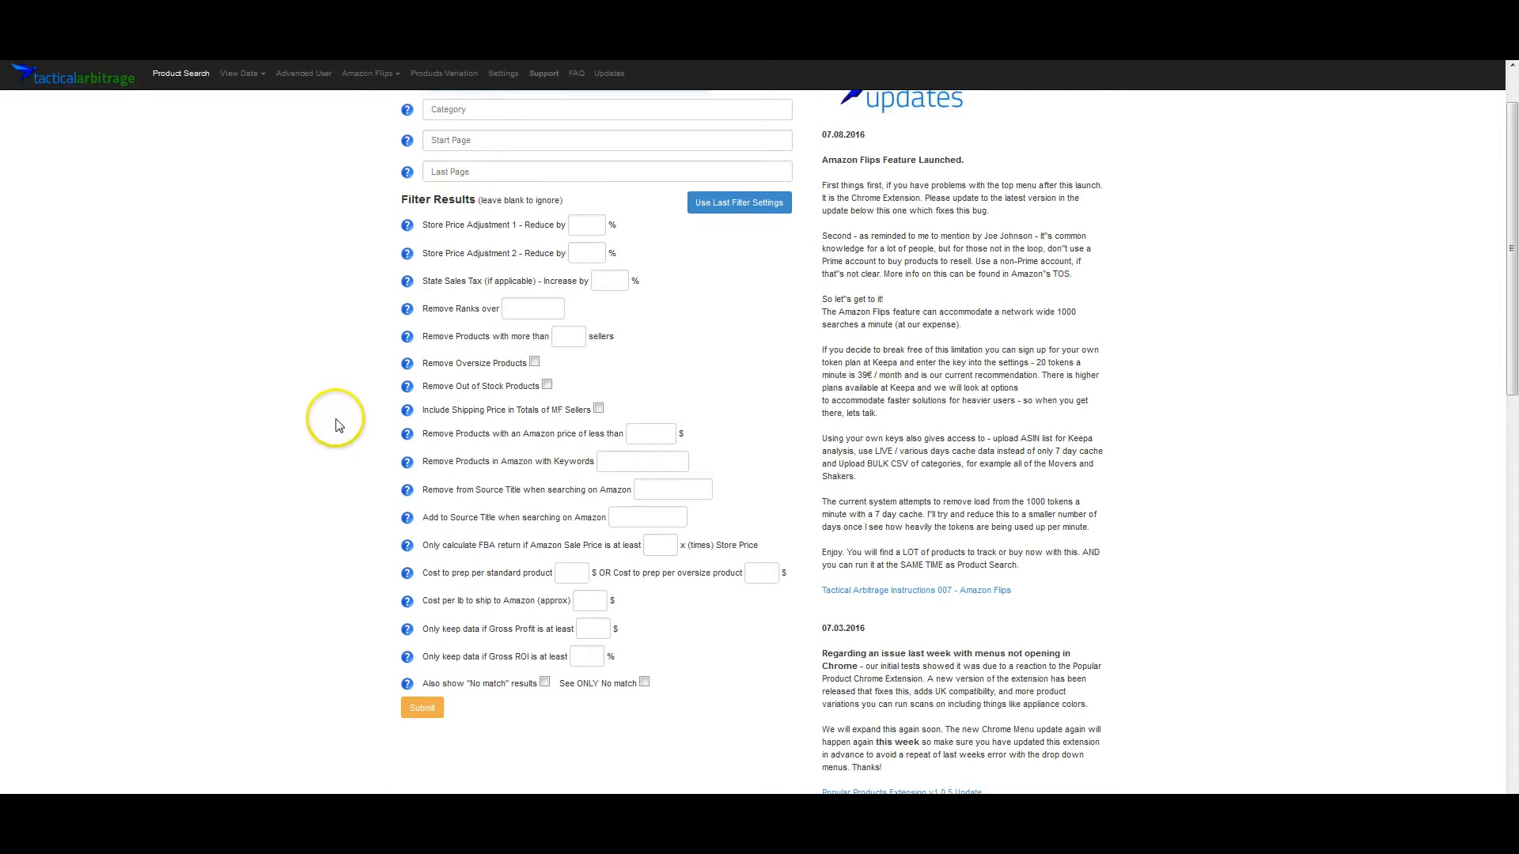
pyautogui.scroll(1, 348, 454)
pyautogui.scroll(1, 356, 463)
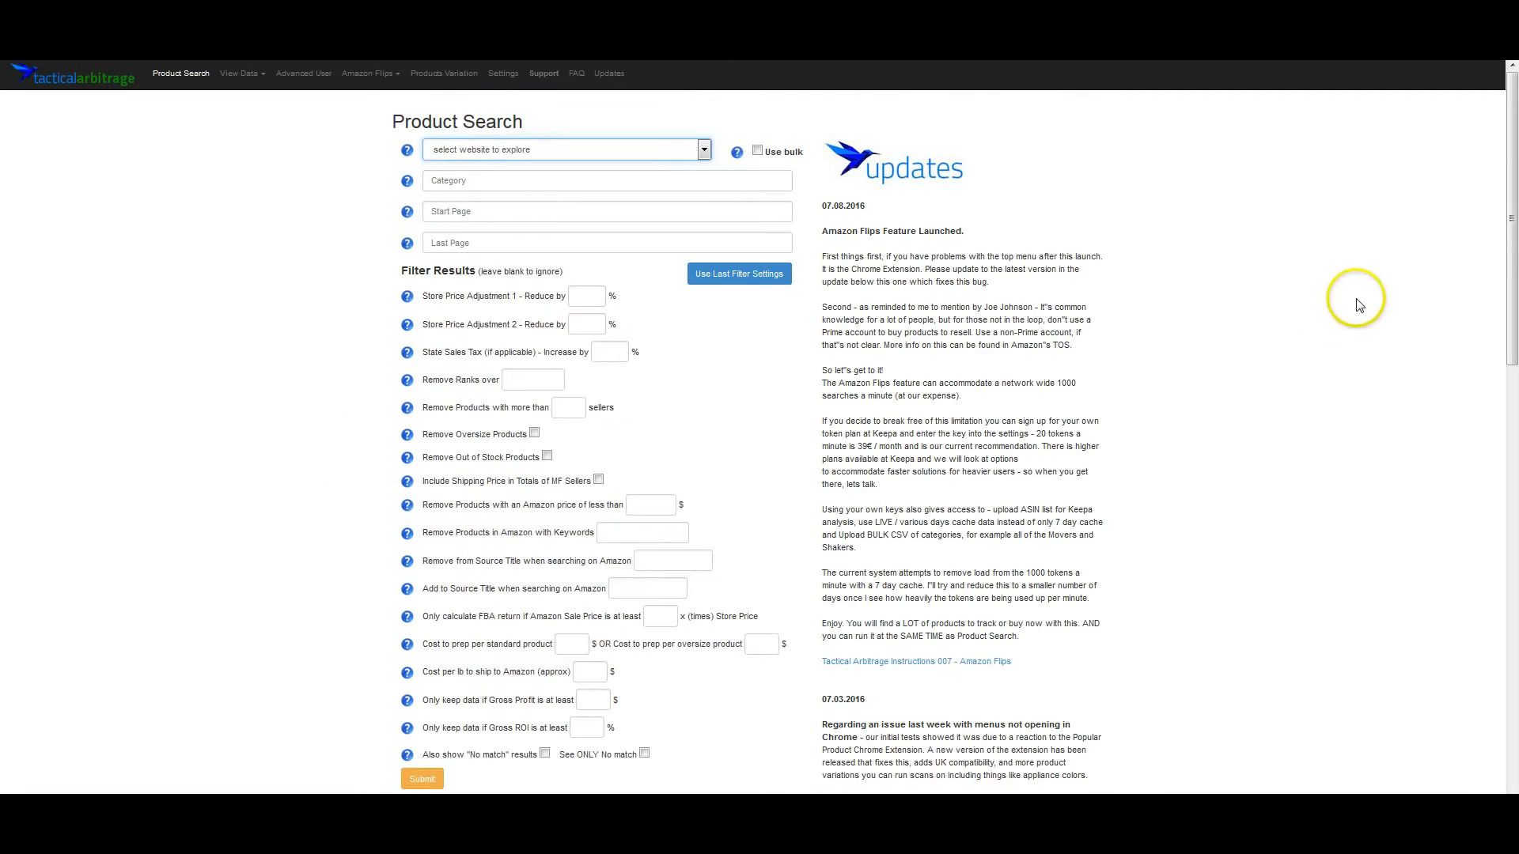
pyautogui.scroll(-2, 1274, 316)
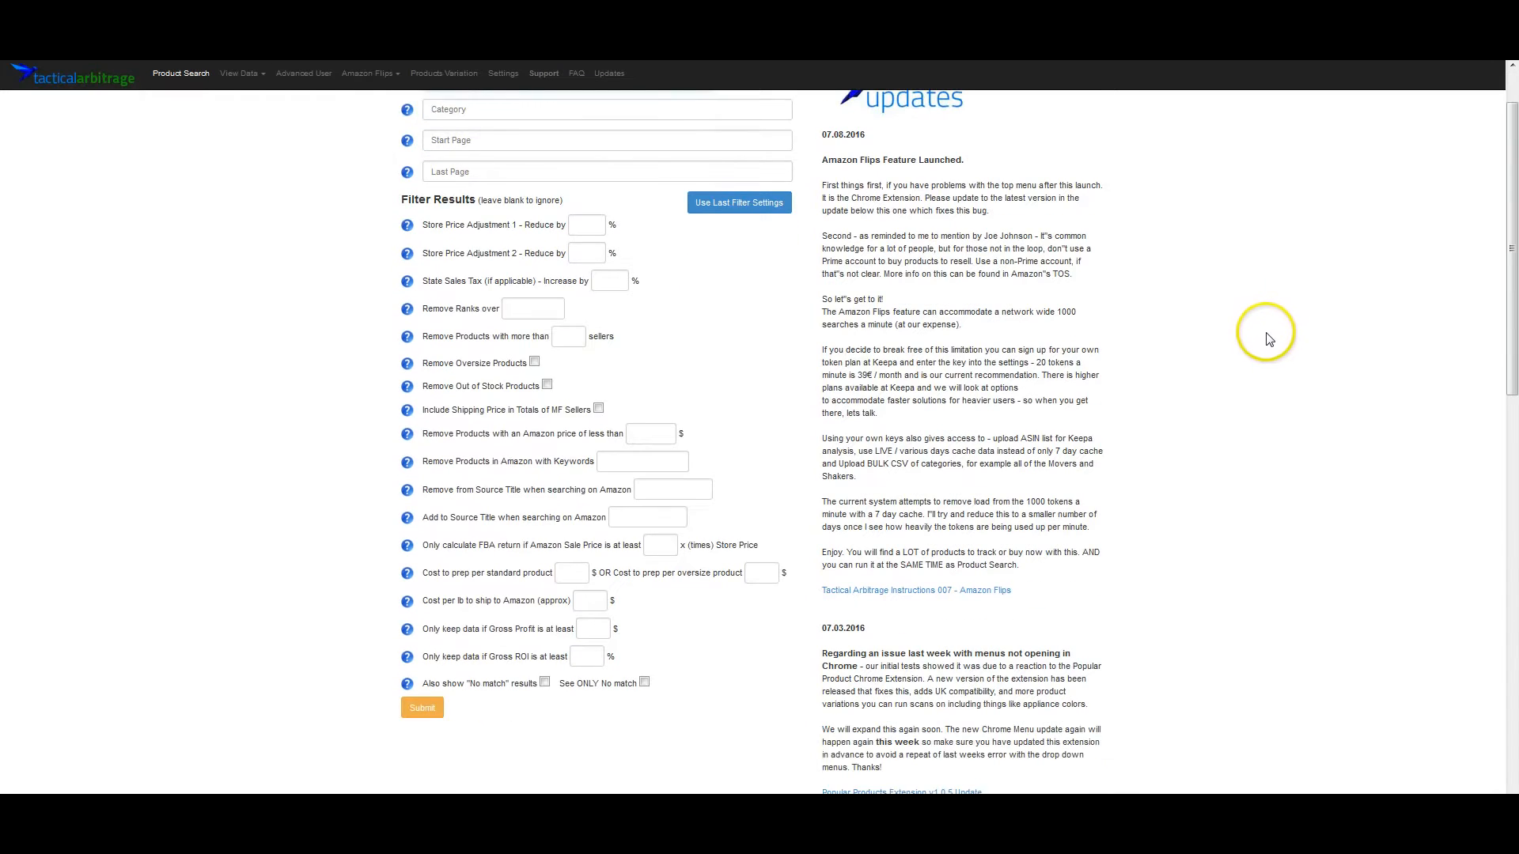
pyautogui.scroll(-4, 1192, 336)
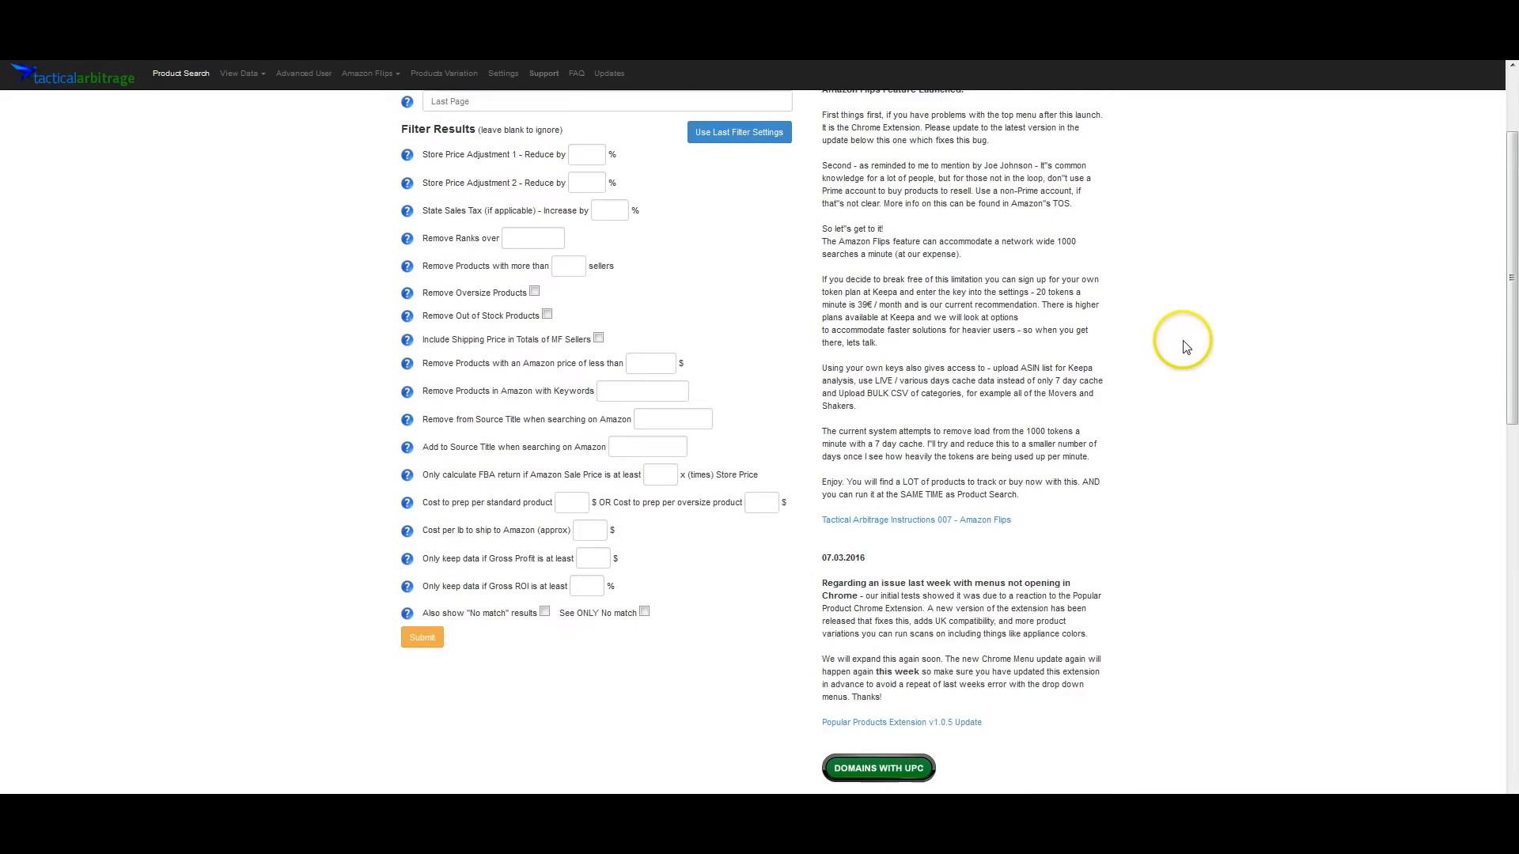
pyautogui.scroll(6, 1185, 344)
pyautogui.scroll(-12, 1096, 336)
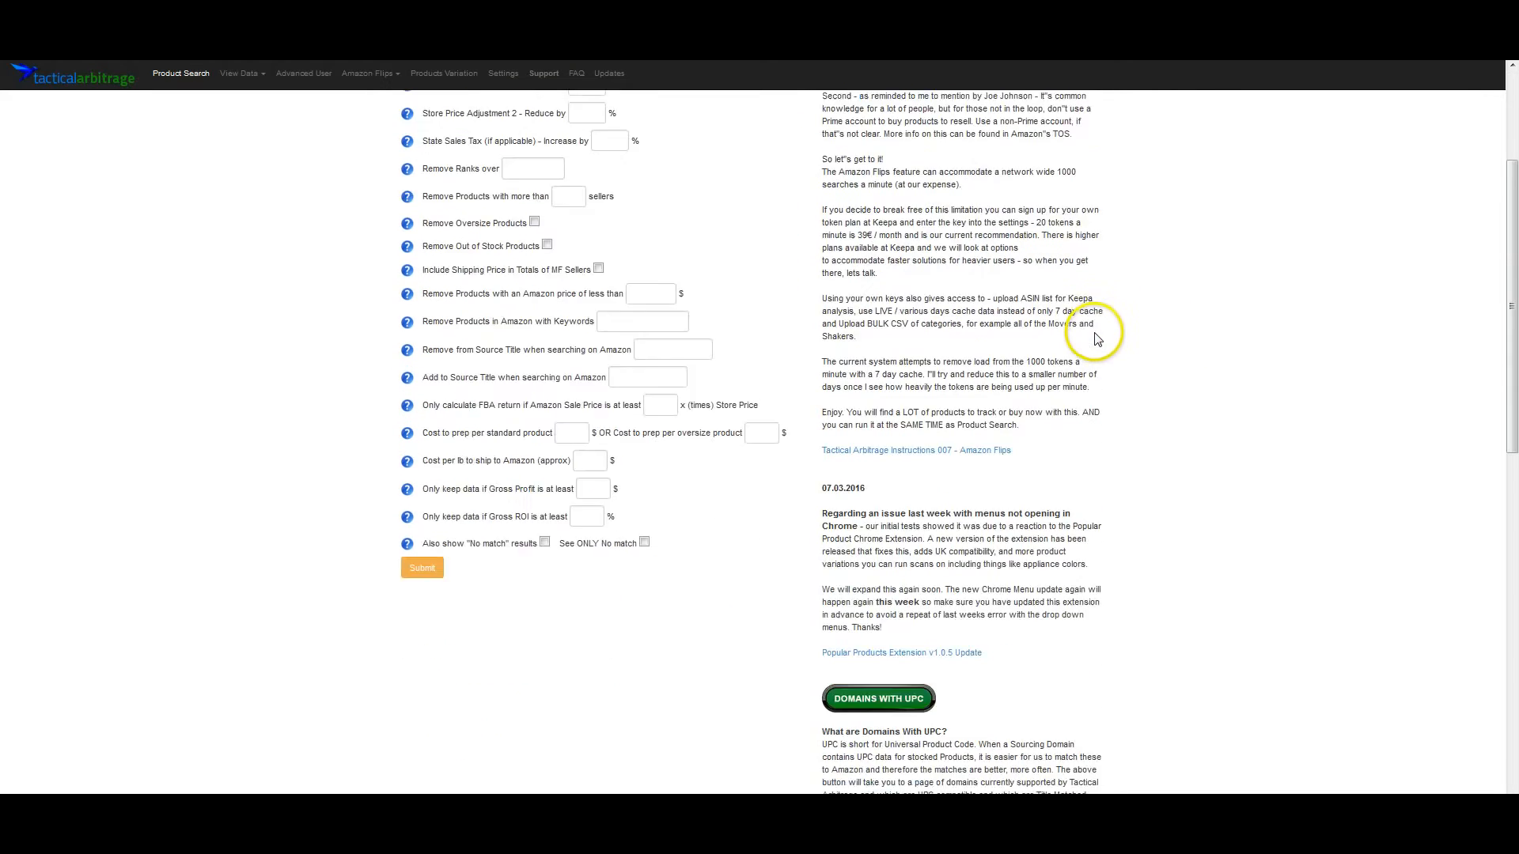
pyautogui.scroll(-6, 1099, 339)
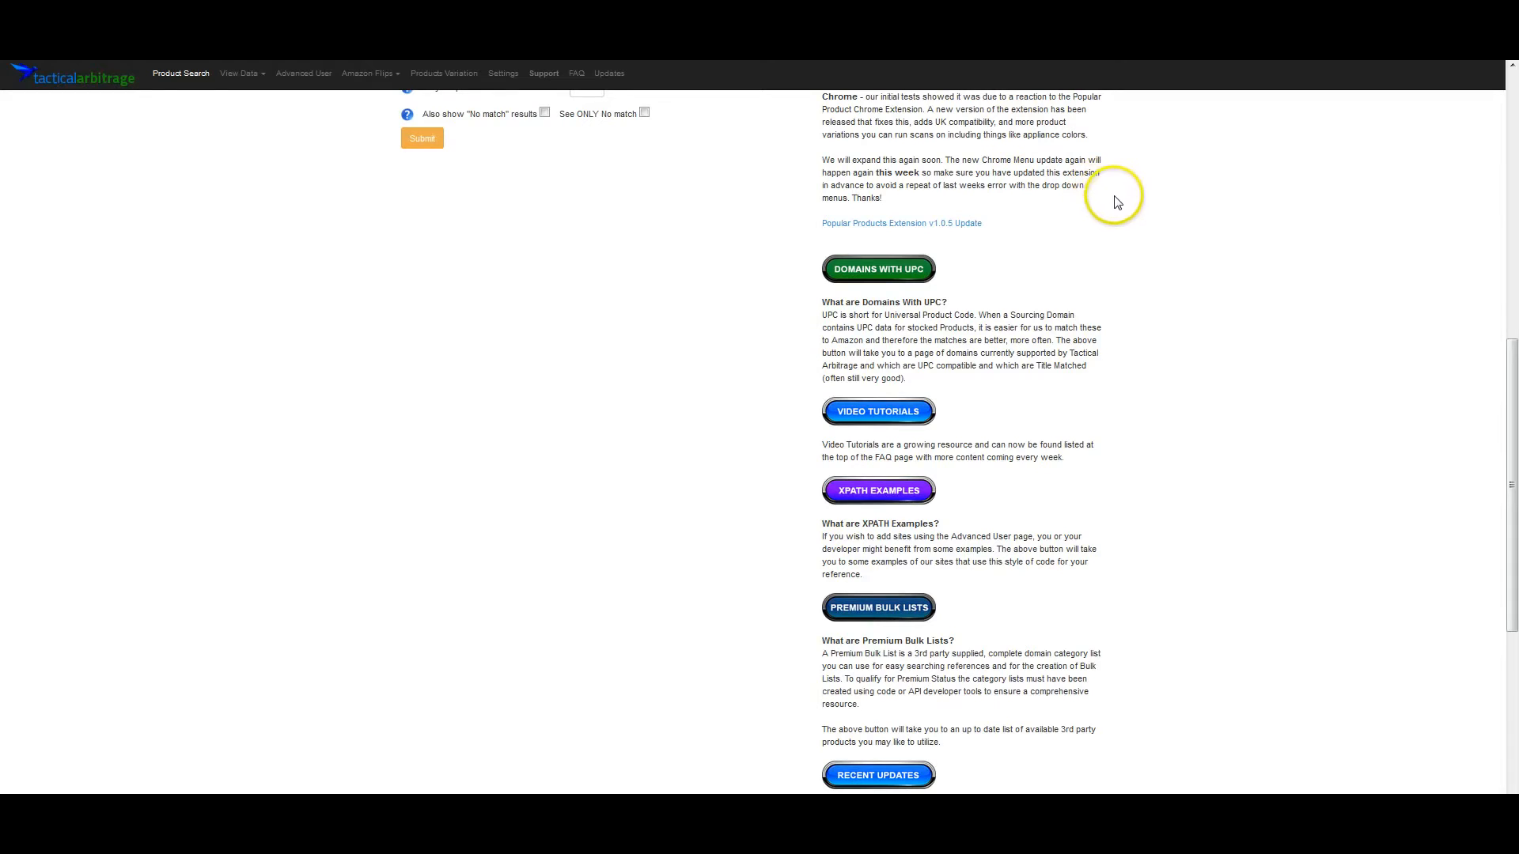
# Step: Open the Domains With UPC list and look through its USA, UK, Canada and Australia sections
pyautogui.click(862, 279)
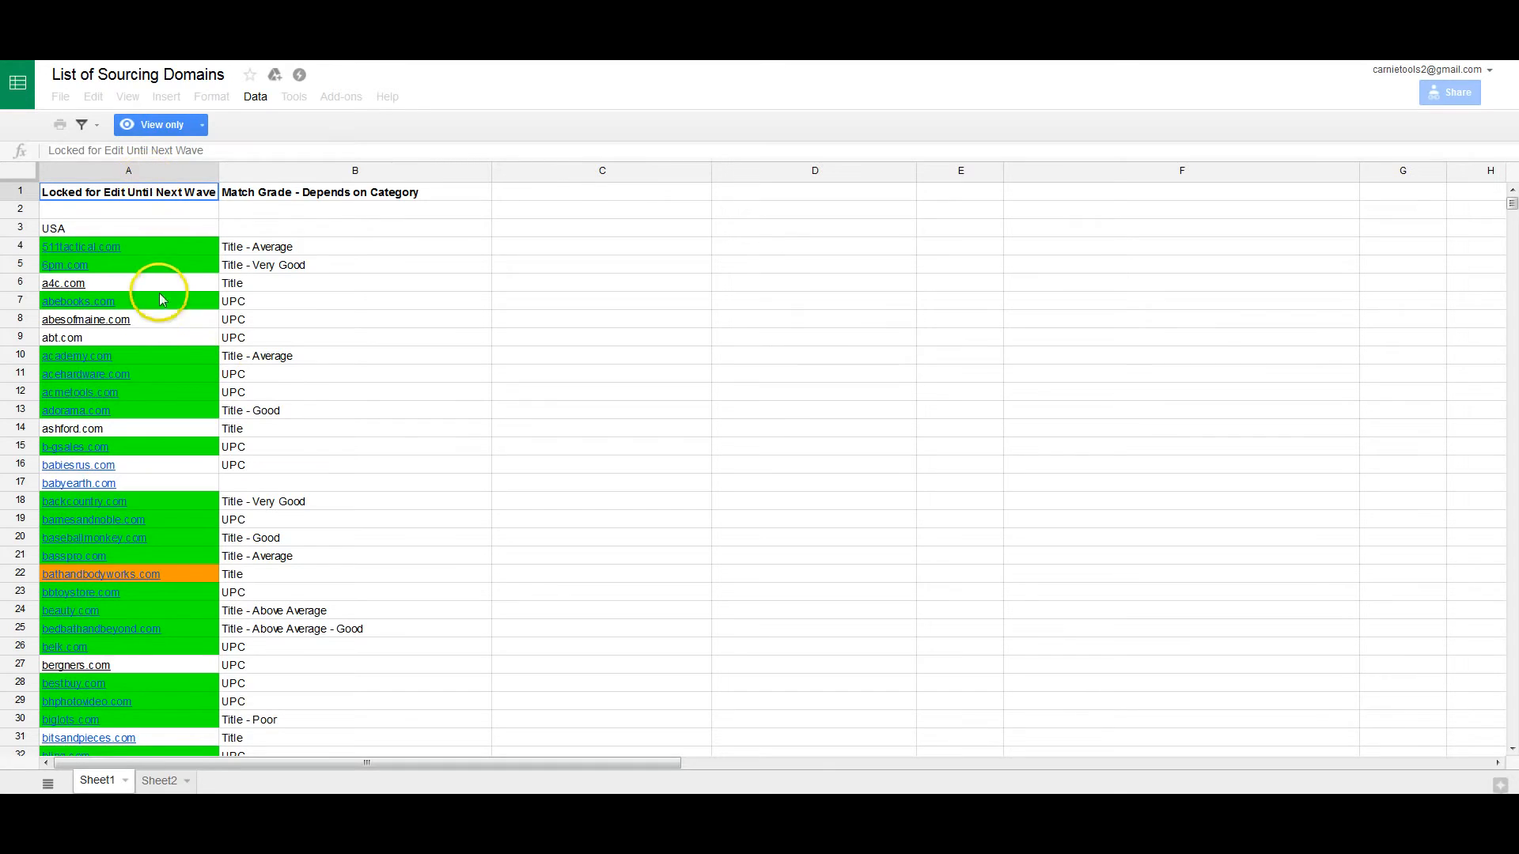
pyautogui.scroll(-15, 158, 388)
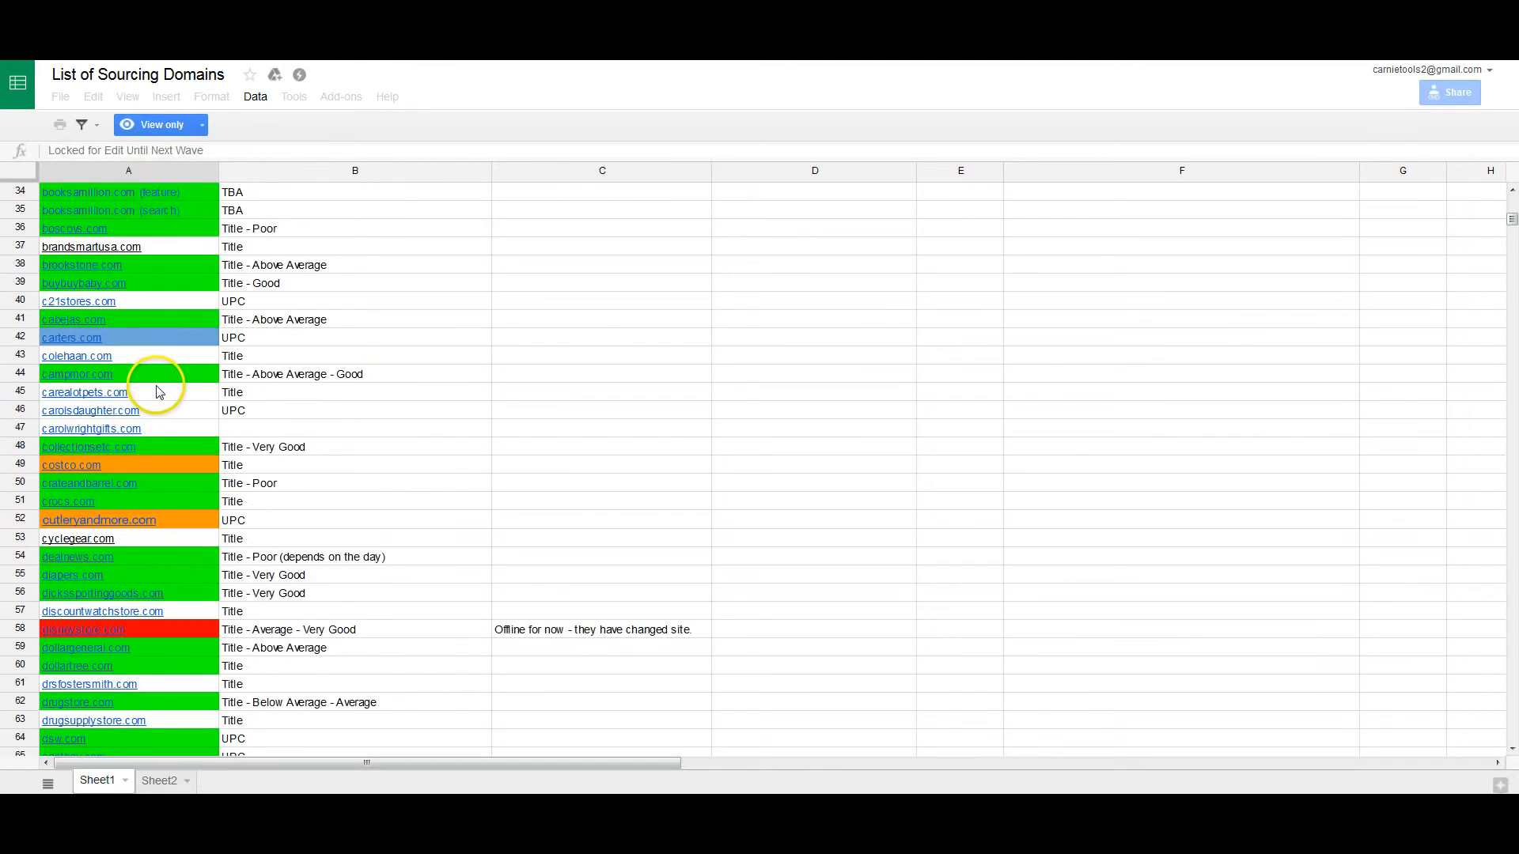
pyautogui.scroll(-20, 156, 387)
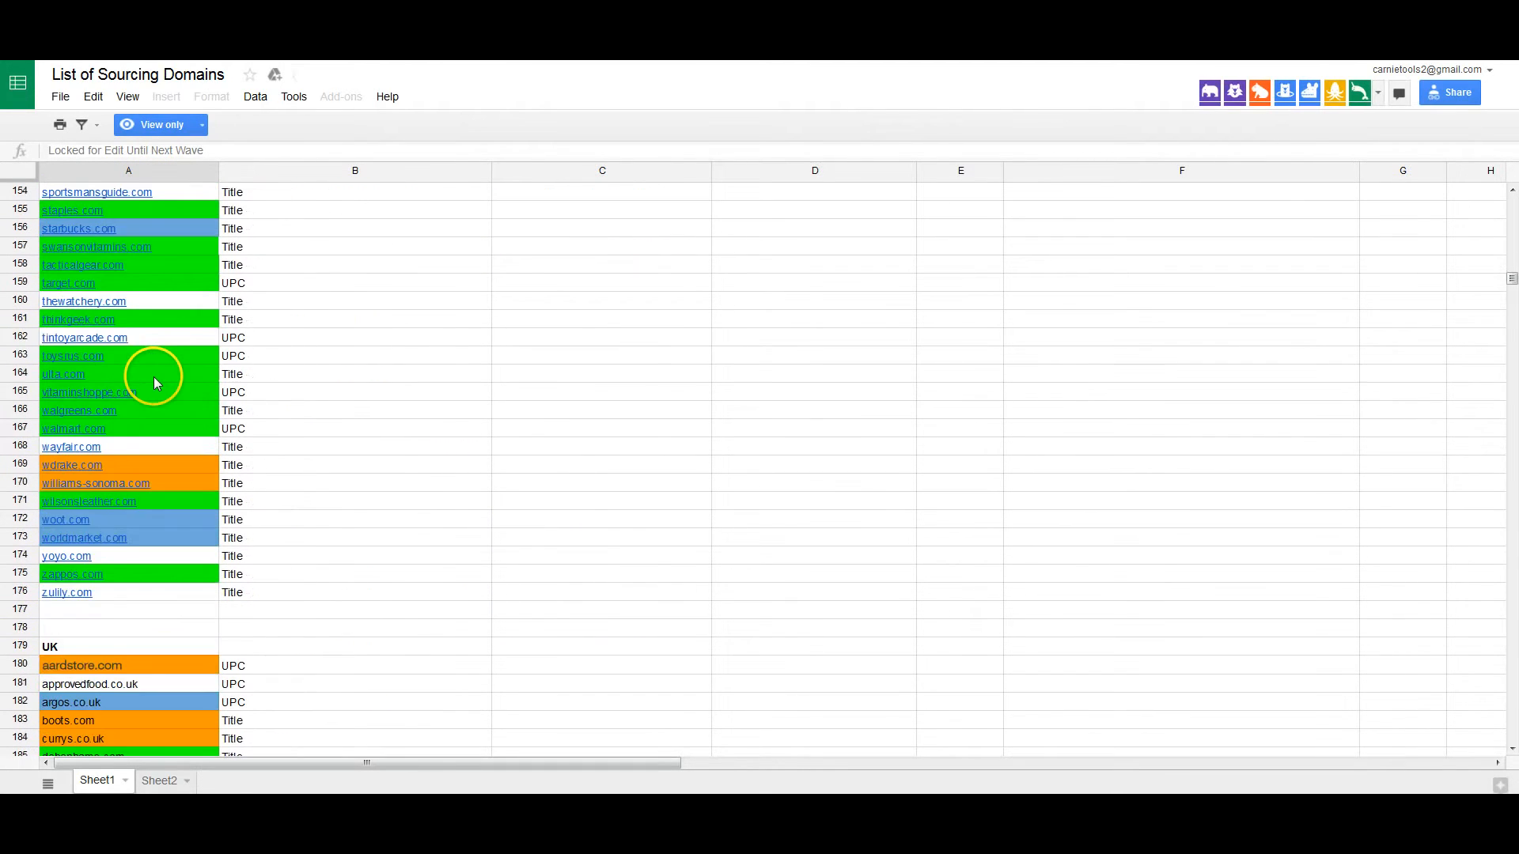
pyautogui.scroll(2, 155, 384)
pyautogui.scroll(-4, 155, 383)
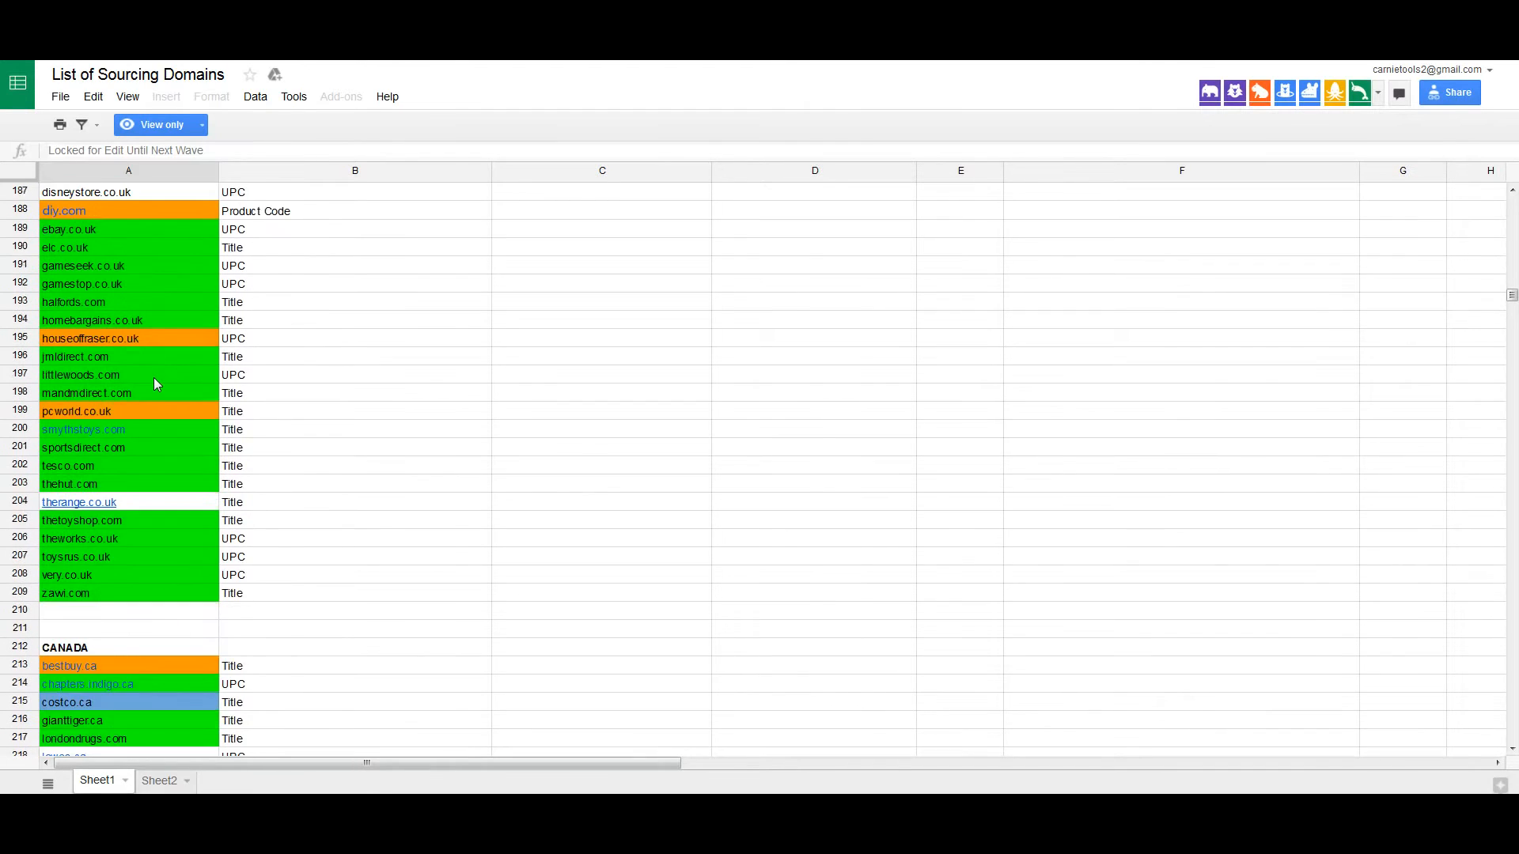
pyautogui.scroll(2, 155, 383)
pyautogui.scroll(-8, 153, 378)
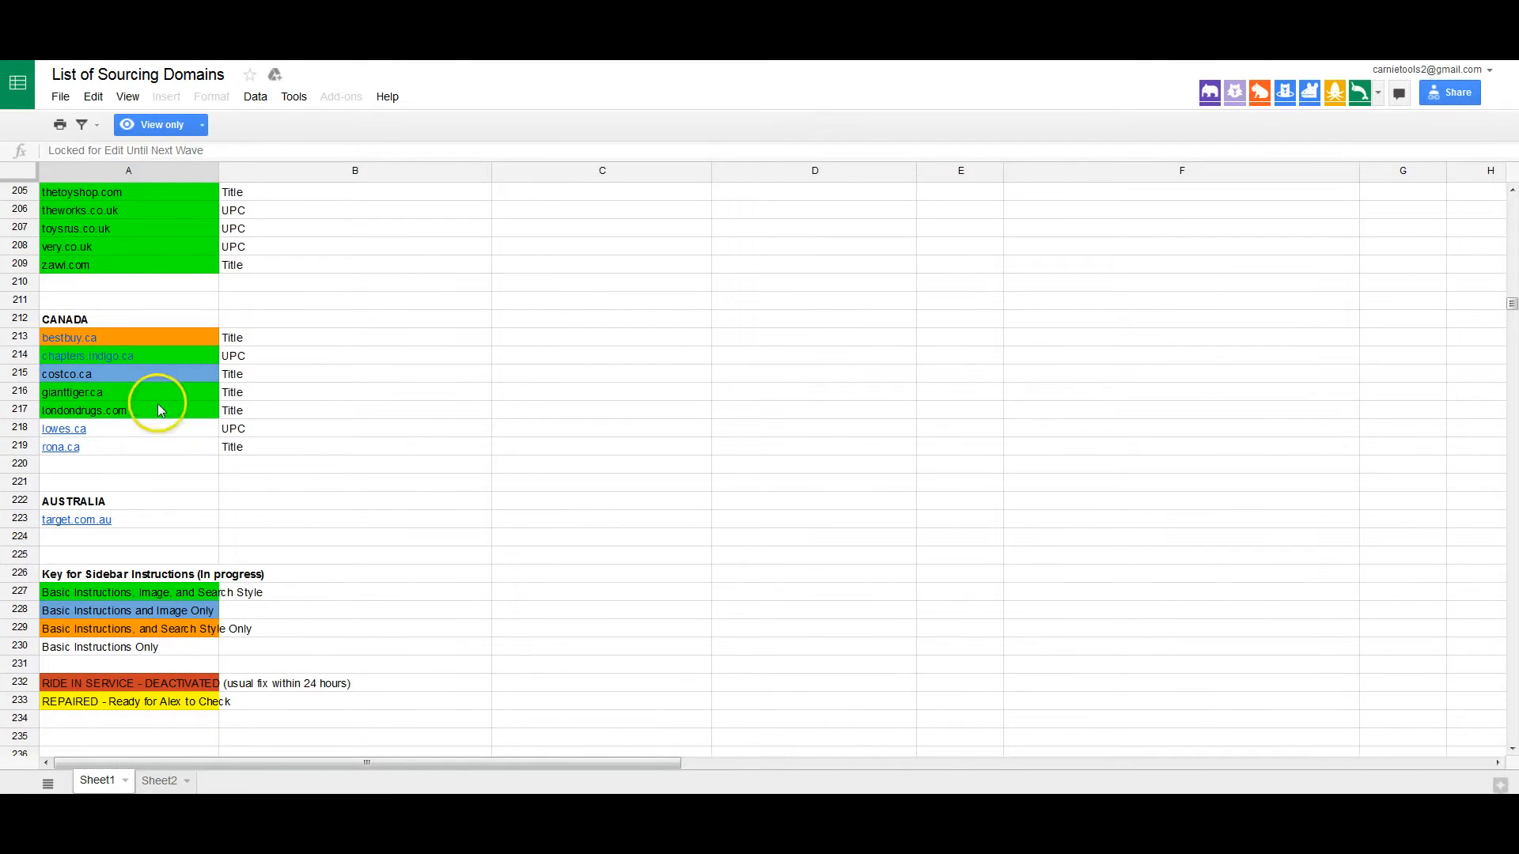
pyautogui.scroll(20, 180, 468)
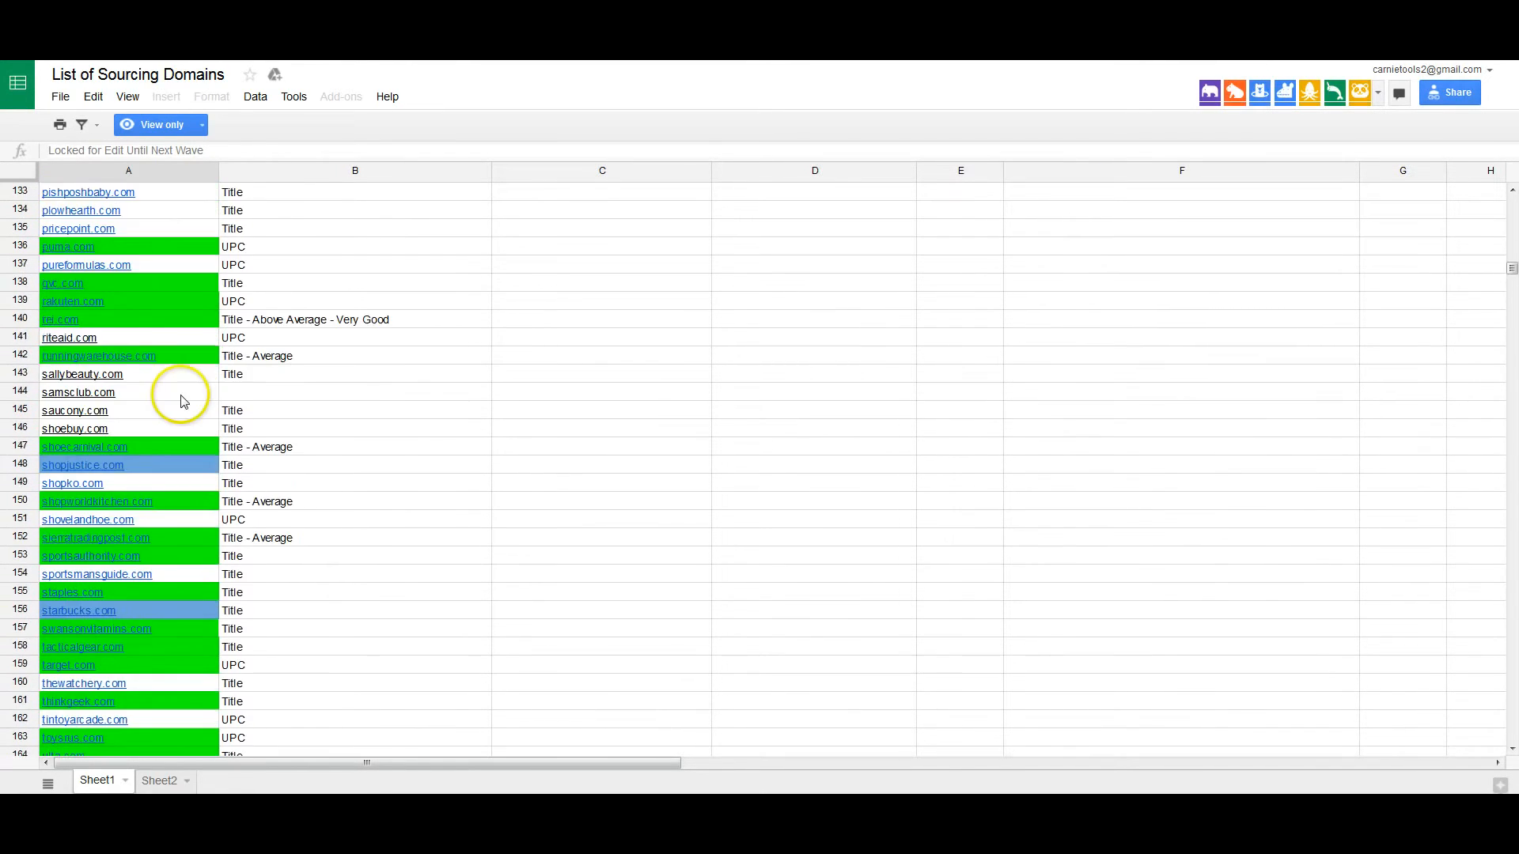
pyautogui.scroll(20, 169, 340)
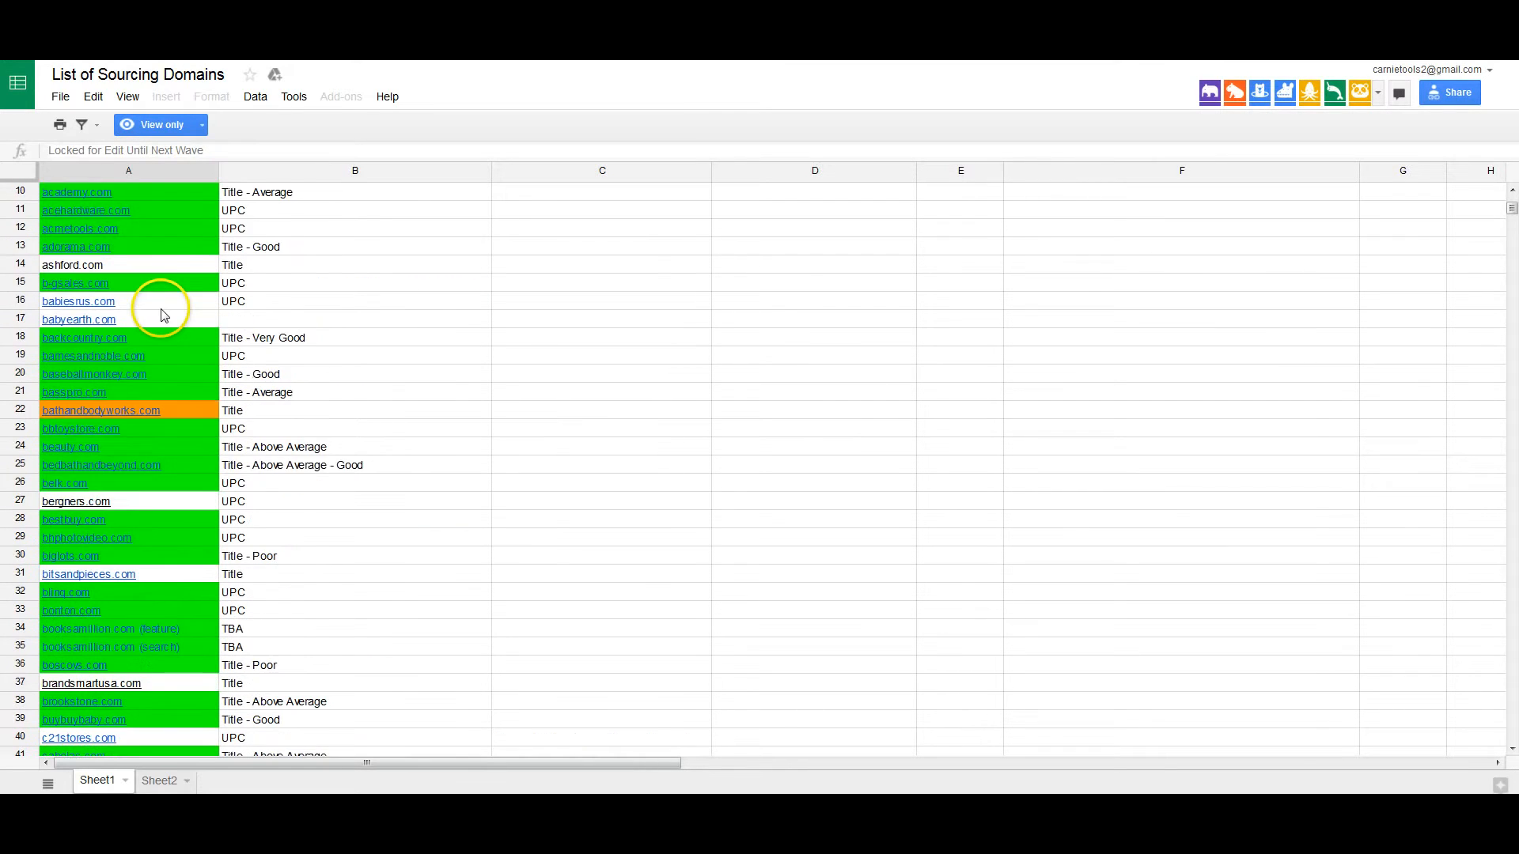
# Step: Examine the color key for sidebar instructions below the domain lists, and return to the start of the sheet
pyautogui.scroll(-2, 271, 282)
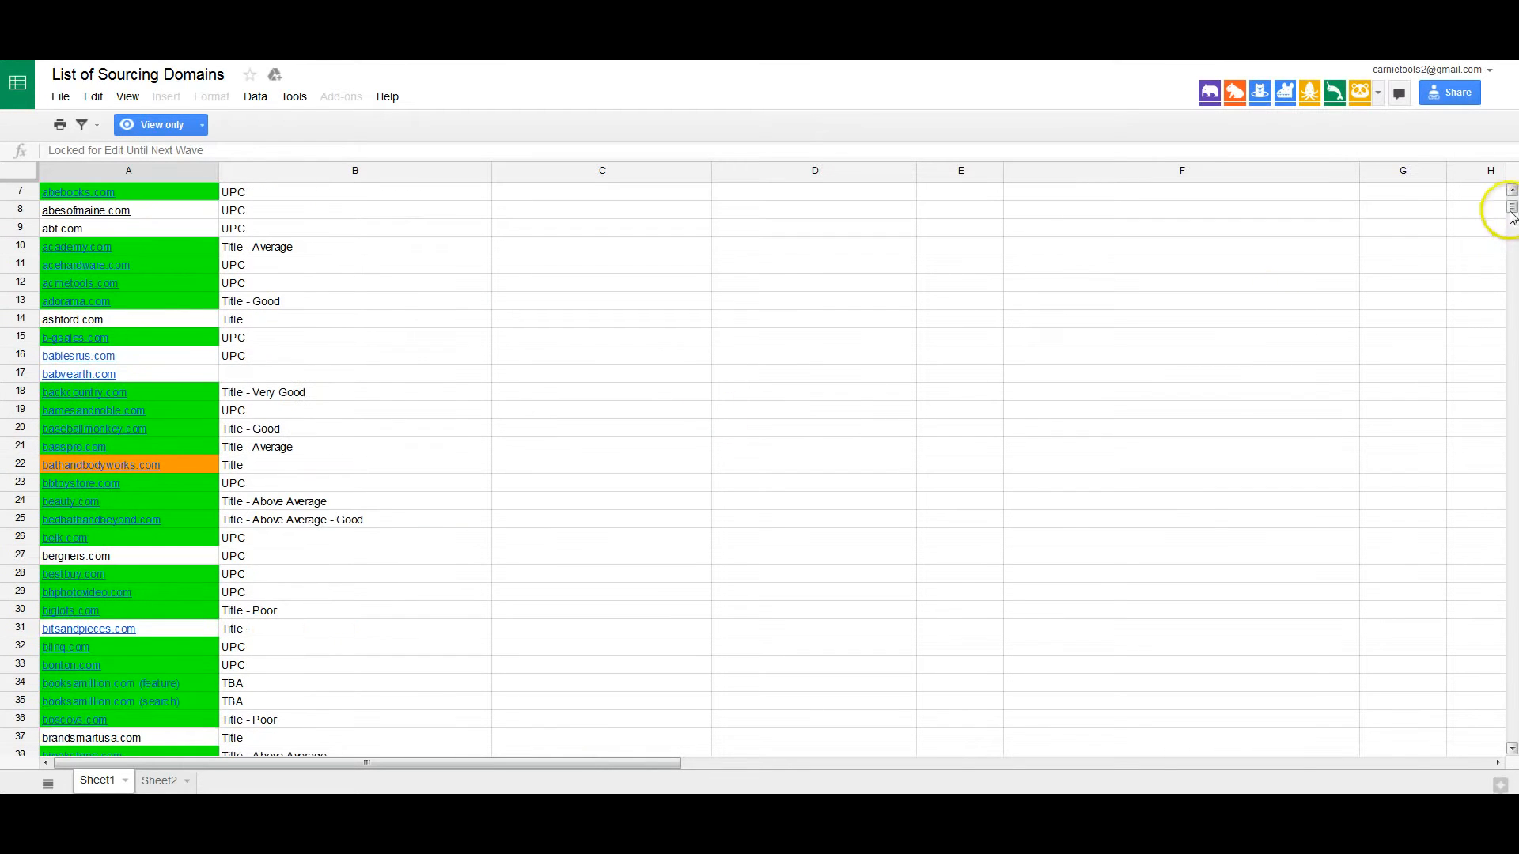
pyautogui.moveTo(1511, 207); pyautogui.dragTo(1501, 283)
pyautogui.scroll(-10, 525, 738)
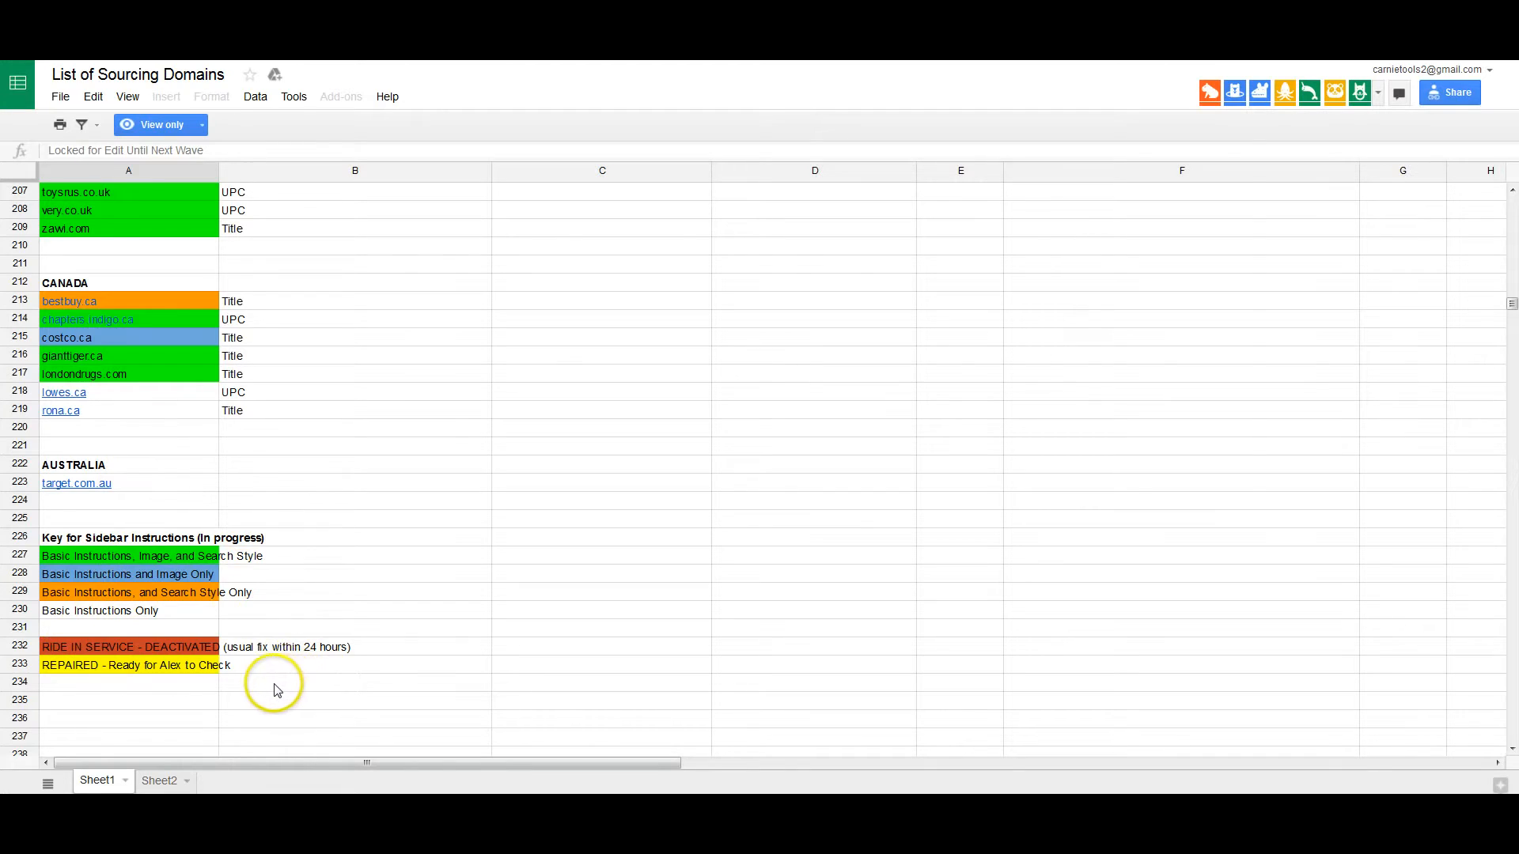
pyautogui.scroll(2, 268, 676)
pyautogui.scroll(13, 251, 669)
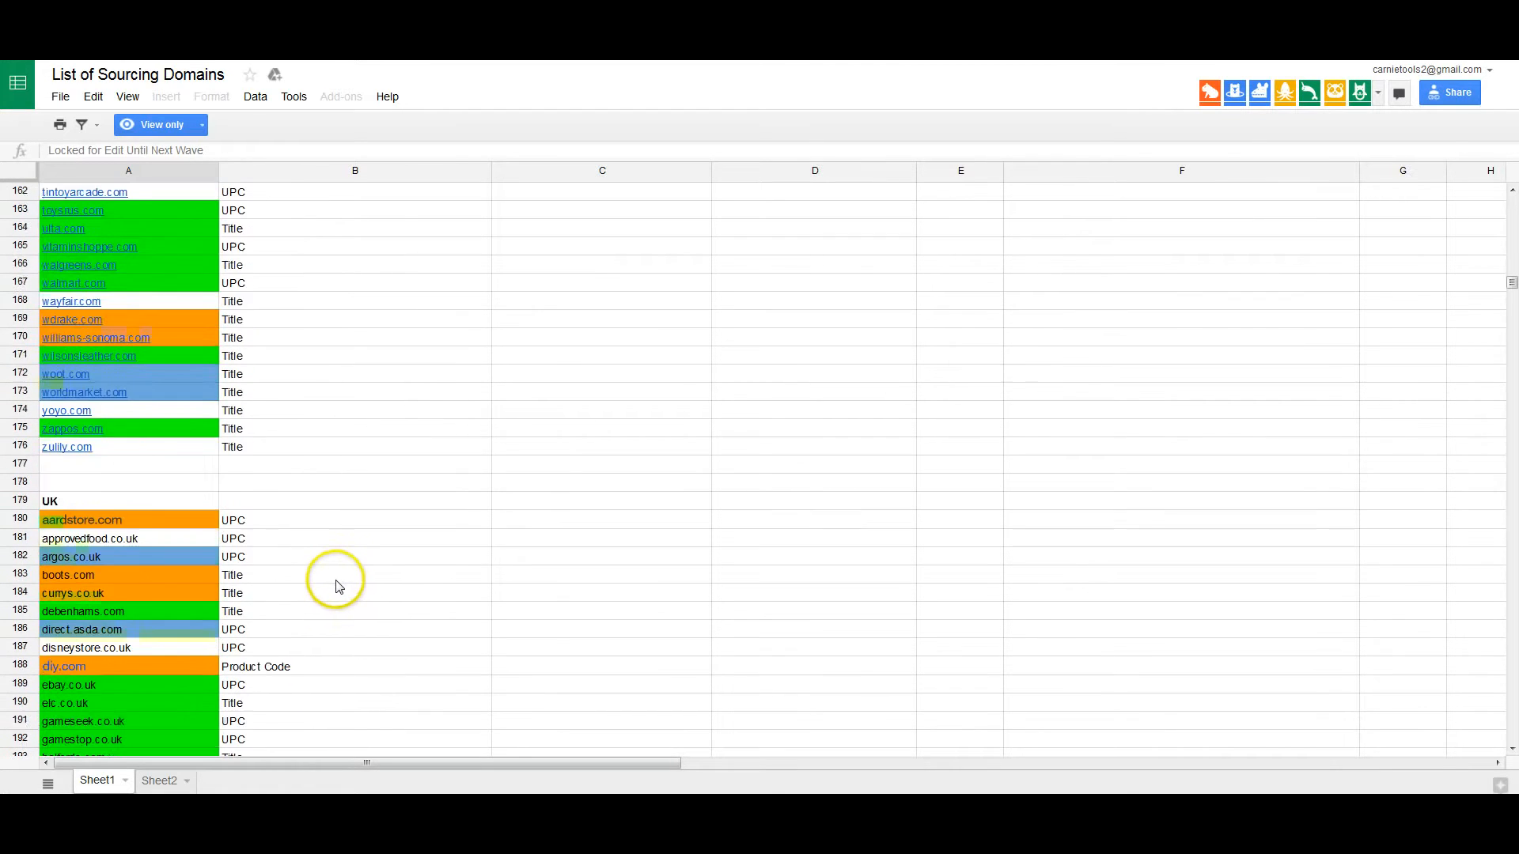
pyautogui.scroll(-5, 339, 582)
pyautogui.scroll(20, 339, 585)
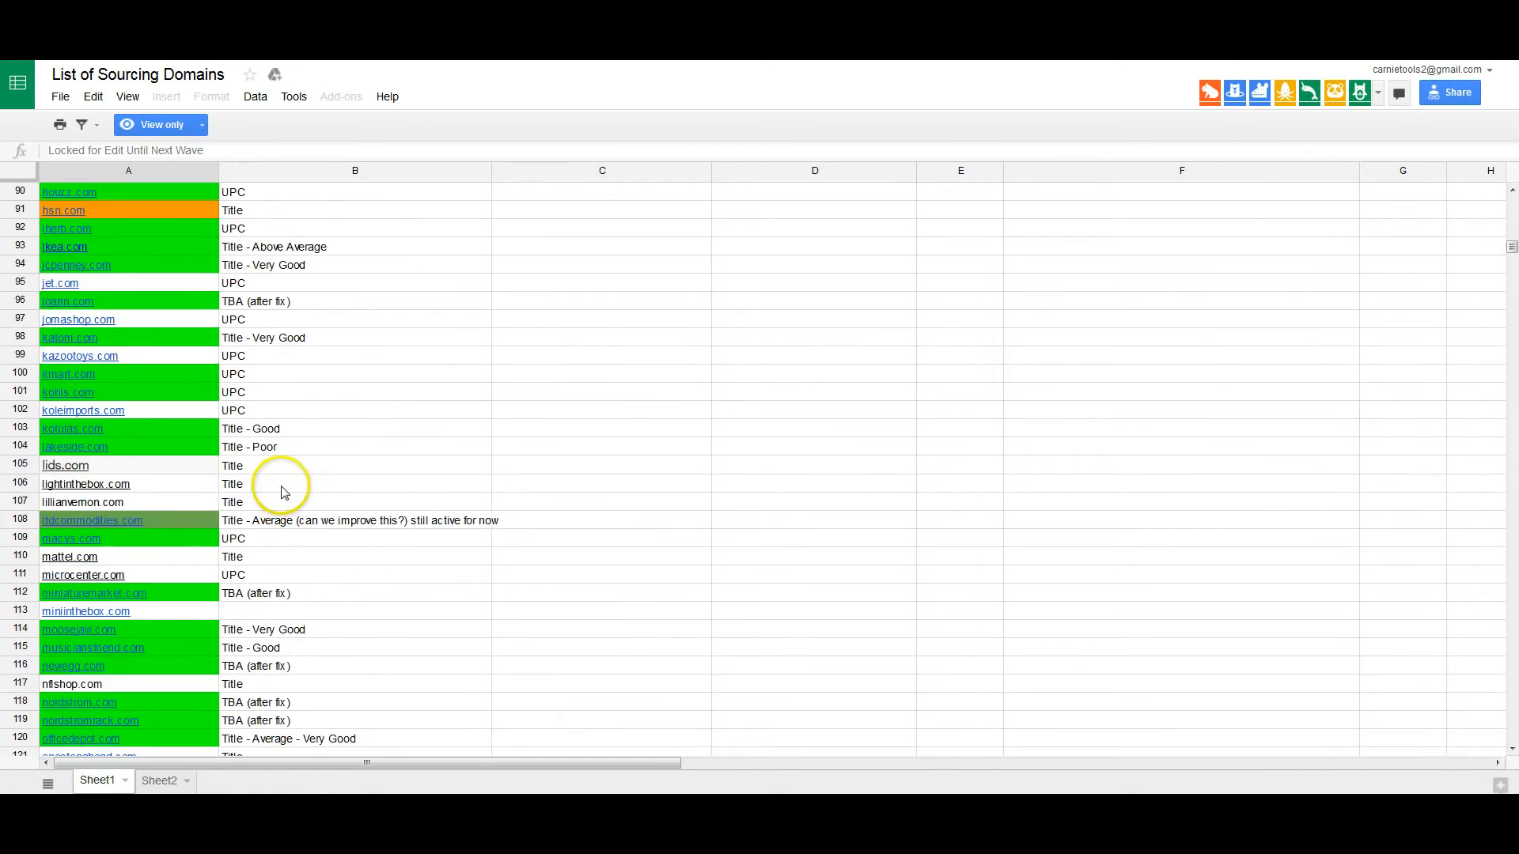
pyautogui.scroll(17, 267, 438)
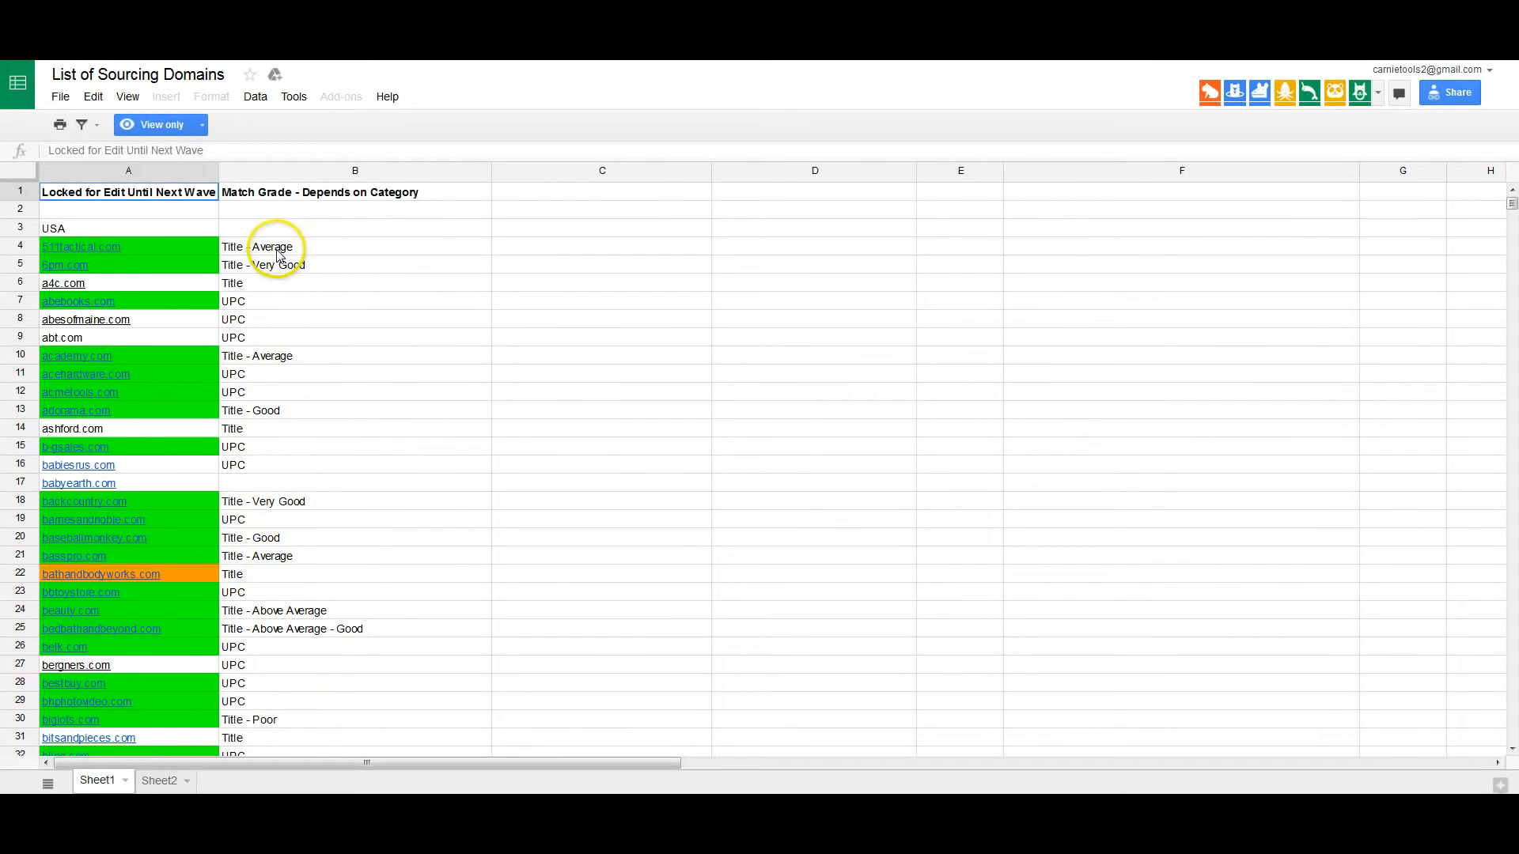
# Step: Select the match grade for babiesrus.com and compare the UPC and Title grades of the USA domains
pyautogui.click(242, 472)
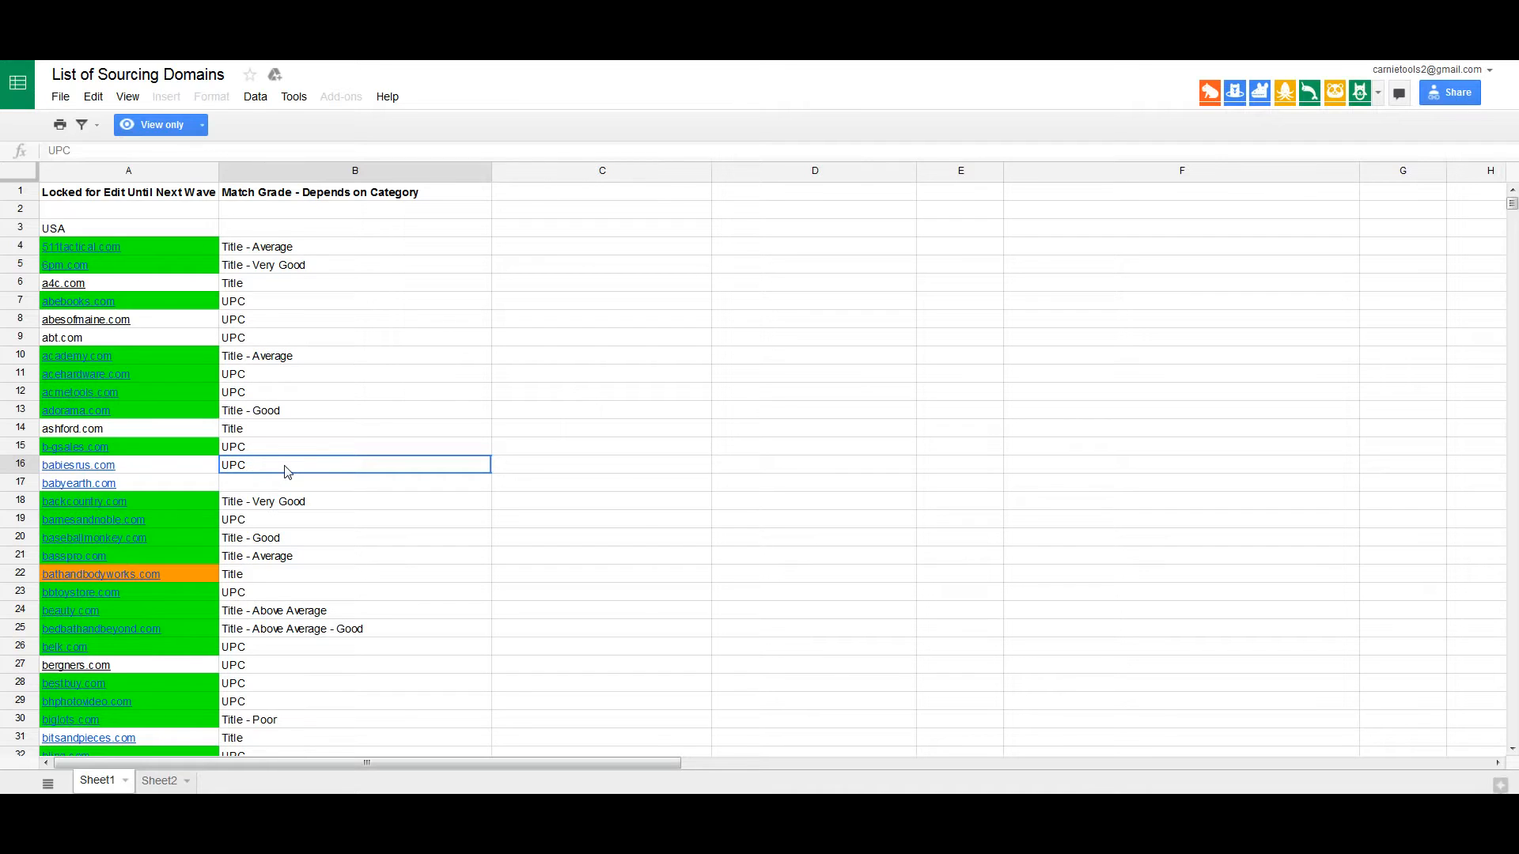
pyautogui.scroll(-10, 356, 586)
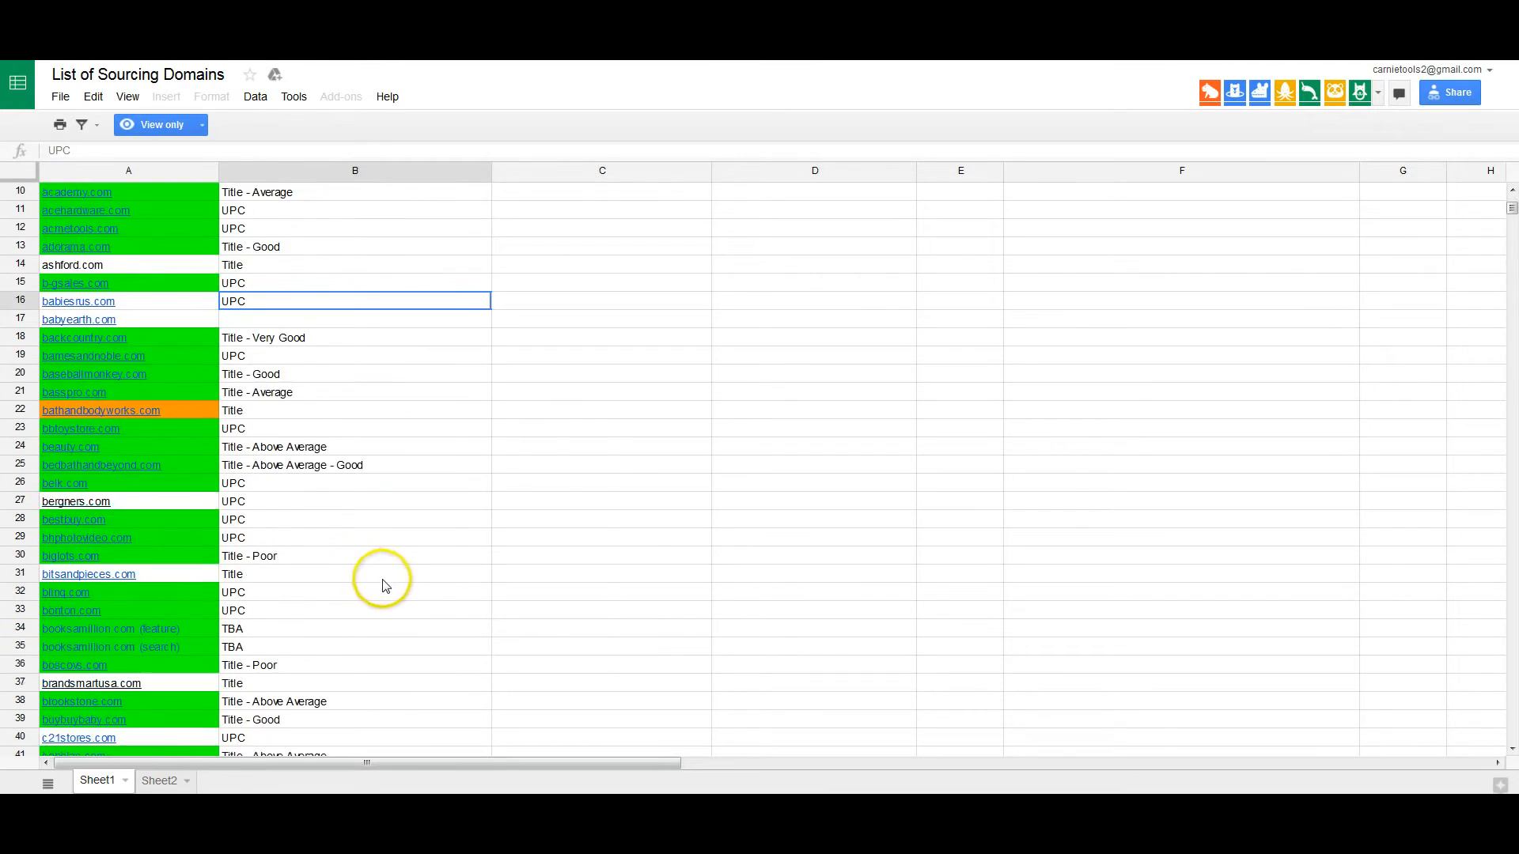
pyautogui.scroll(1, 340, 633)
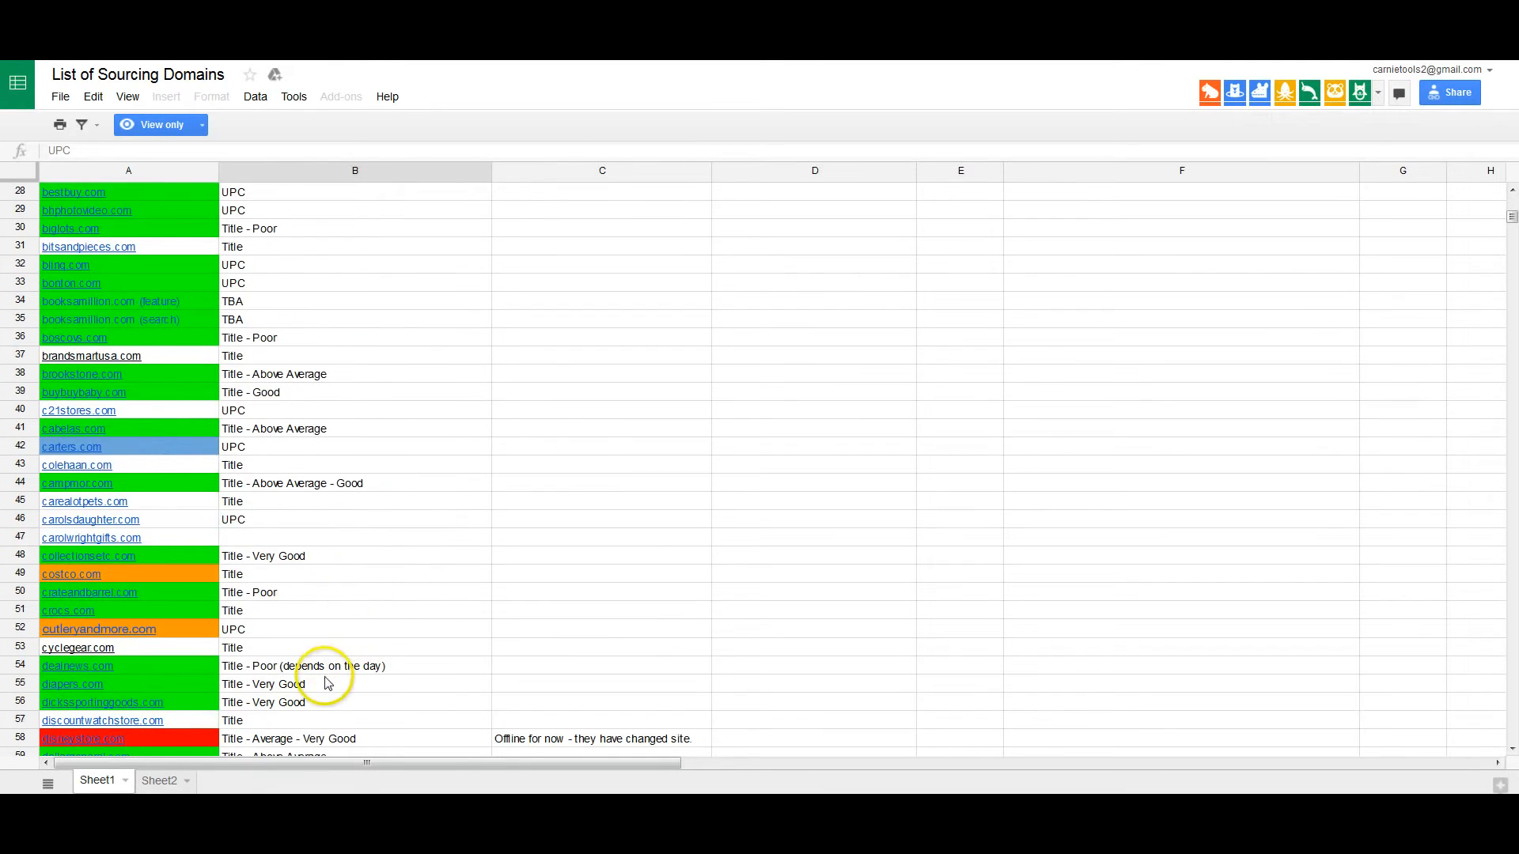
pyautogui.scroll(-2, 328, 682)
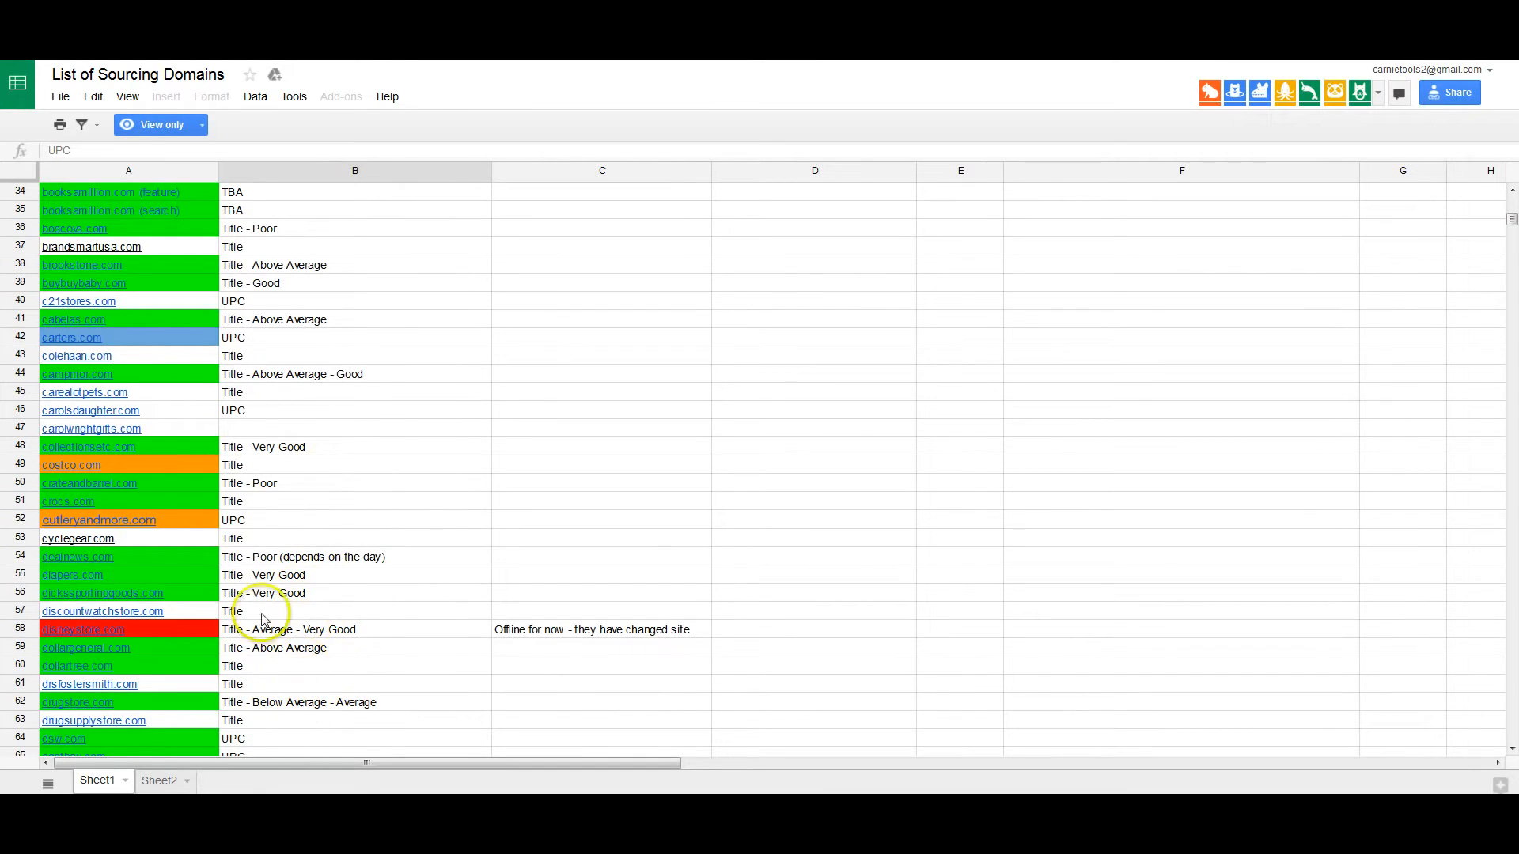
pyautogui.scroll(7, 277, 583)
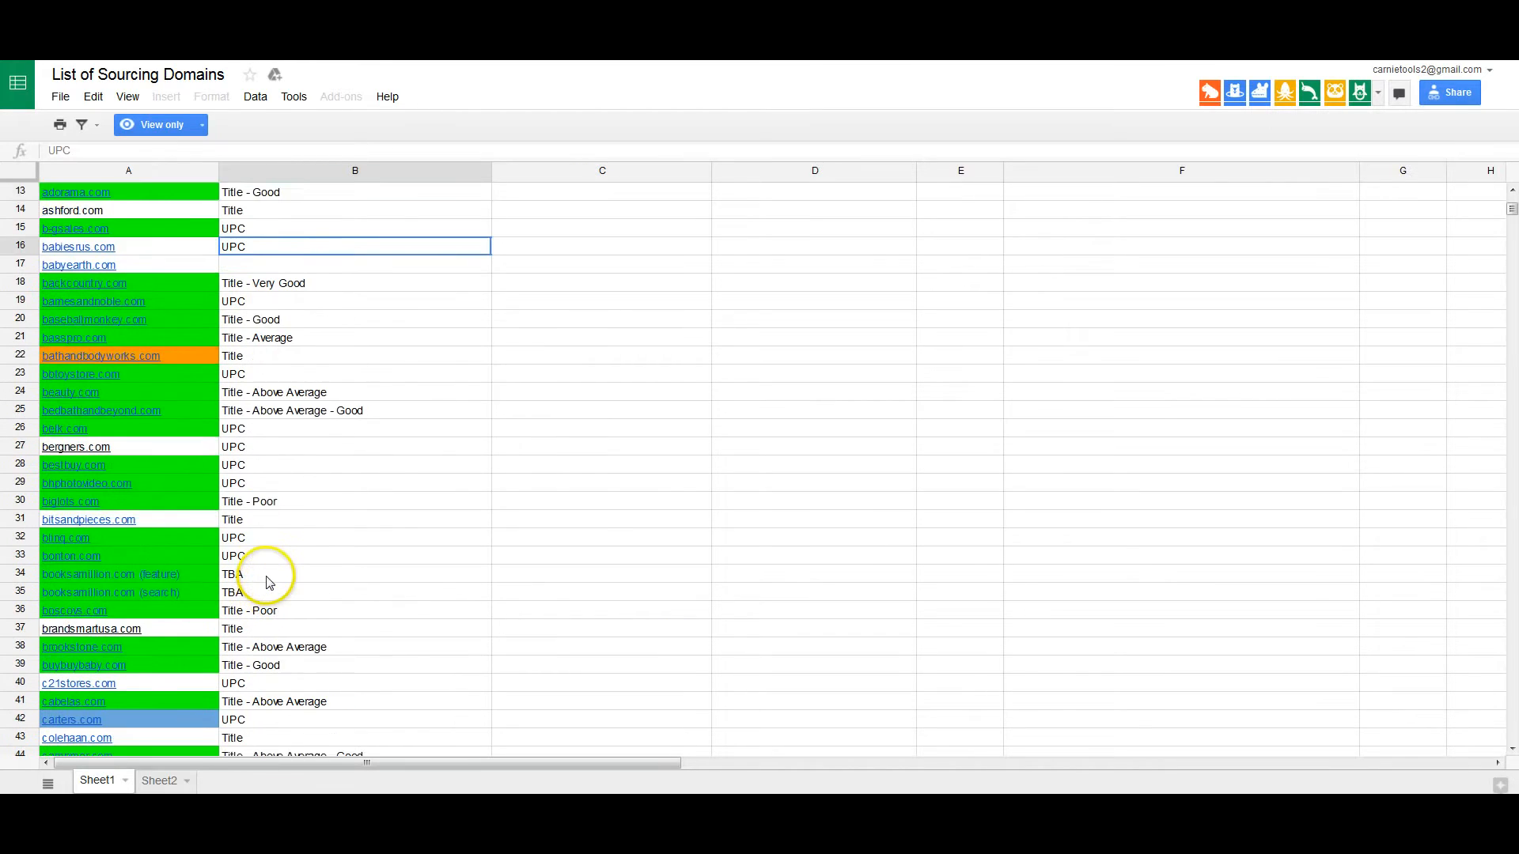
pyautogui.scroll(4, 269, 583)
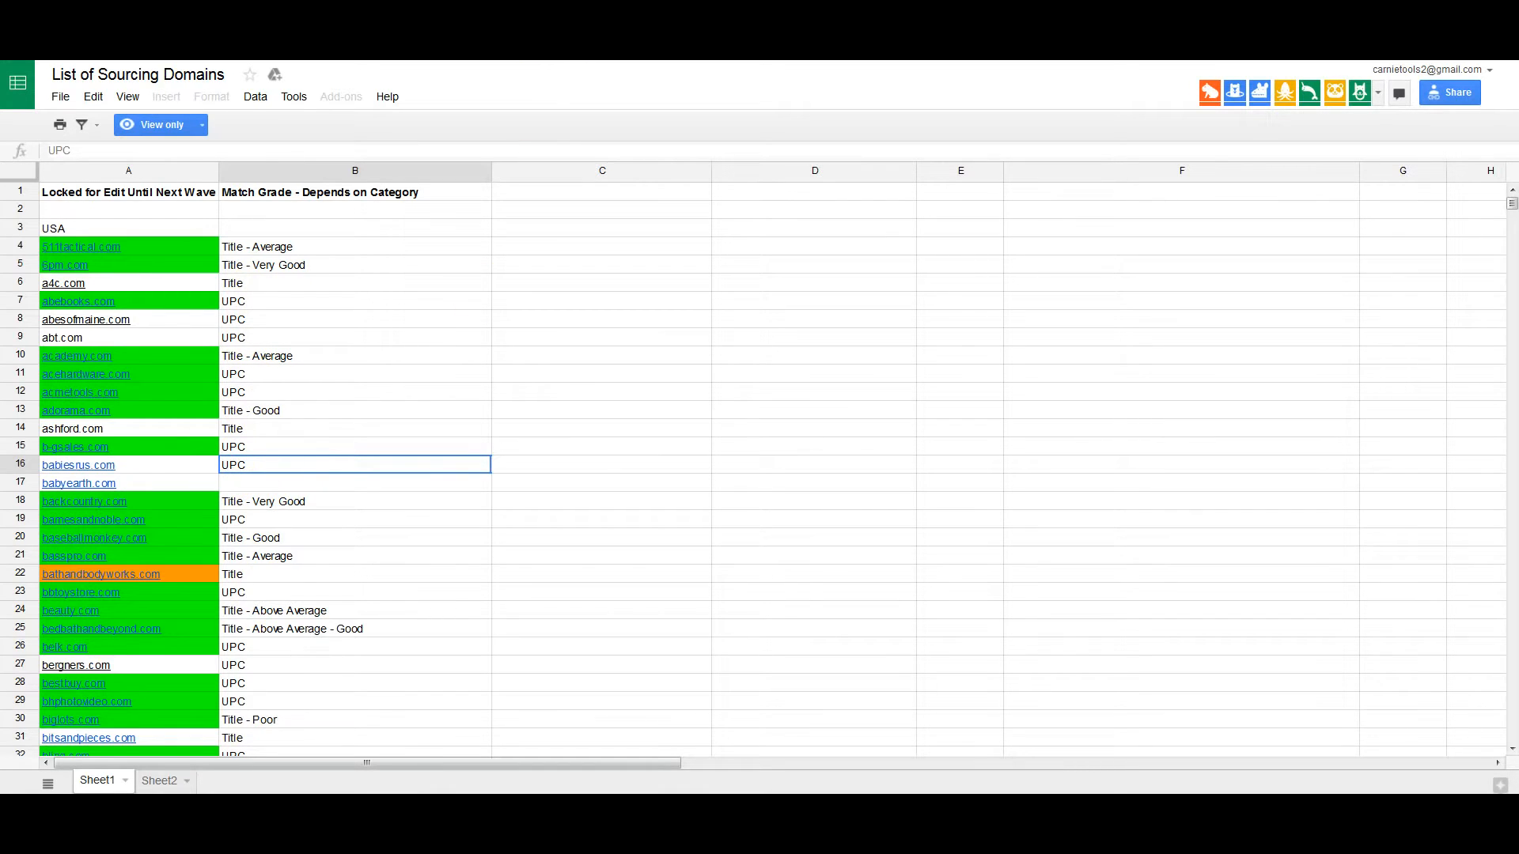
# Step: Switch back to Tactical Arbitrage, view the Video Tutorials list on the FAQ page, and return to Product Search
pyautogui.hotkey('ctrl', 'shift', 'Tab')
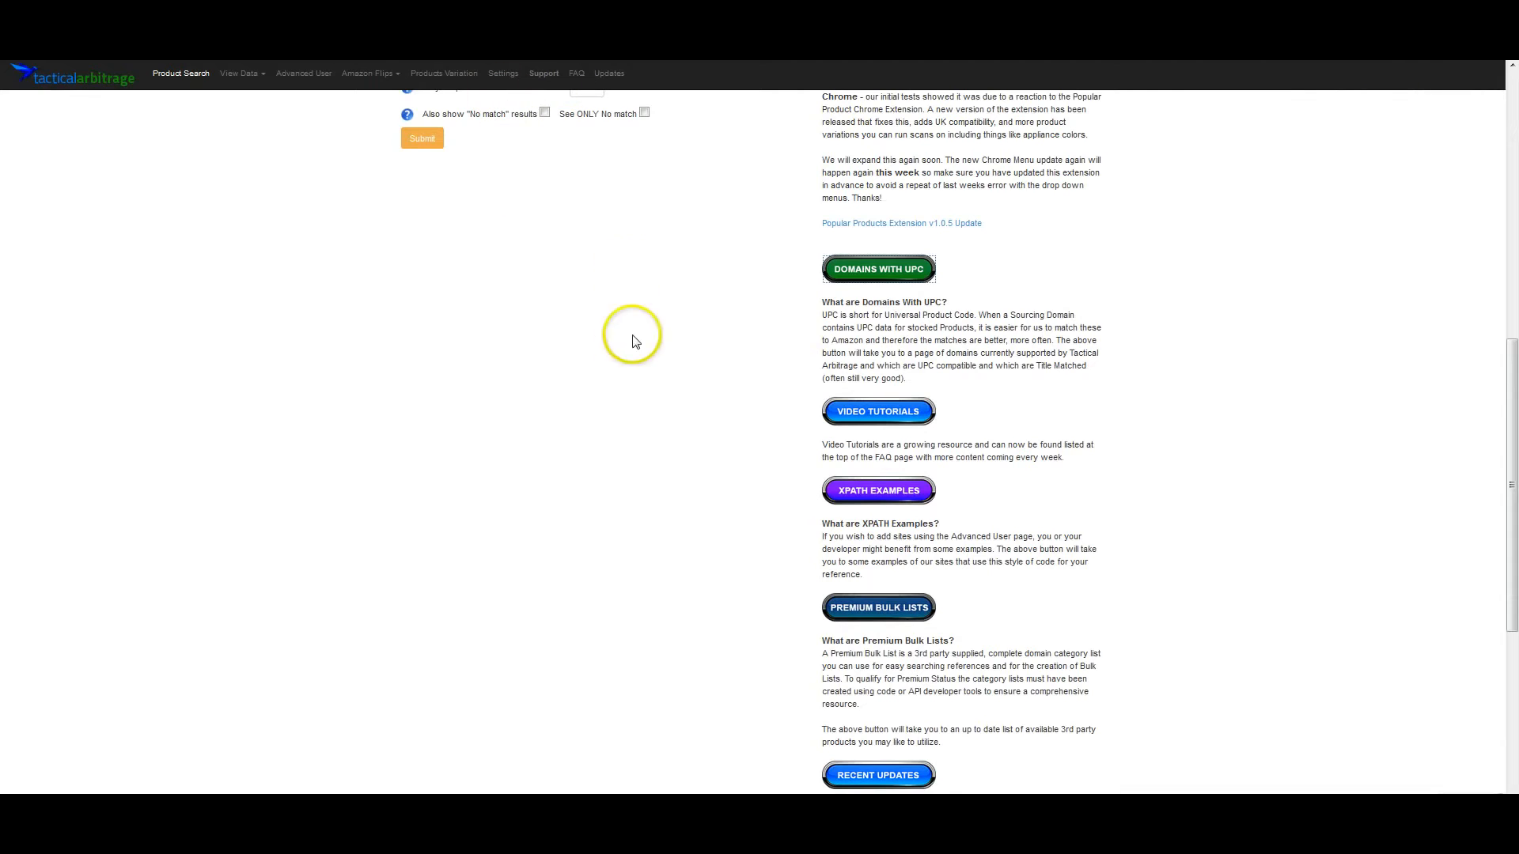
pyautogui.click(844, 419)
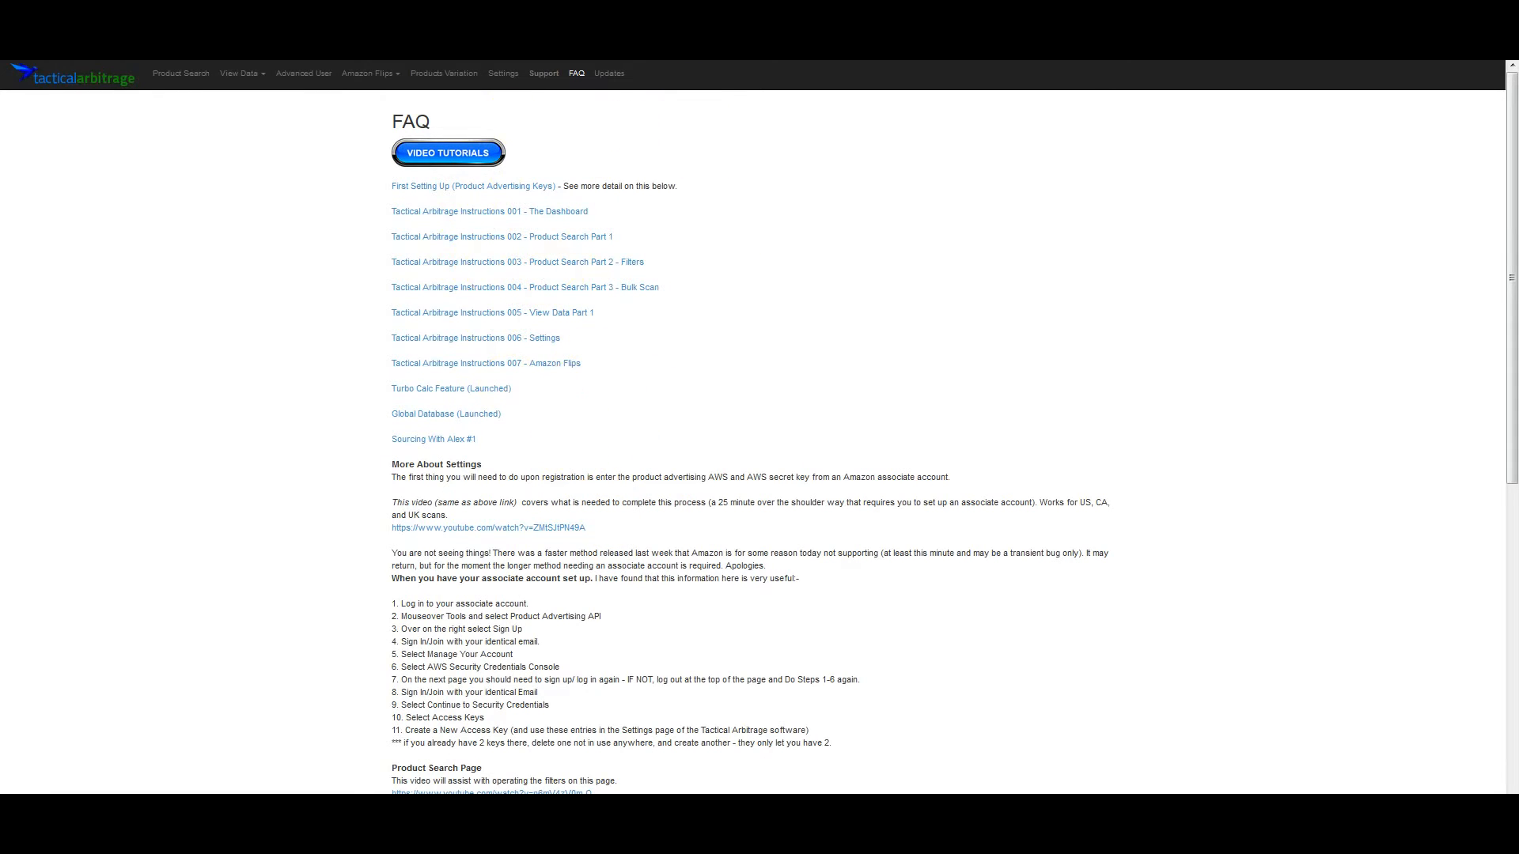
pyautogui.hotkey('ctrl', 'shift', 'Tab')
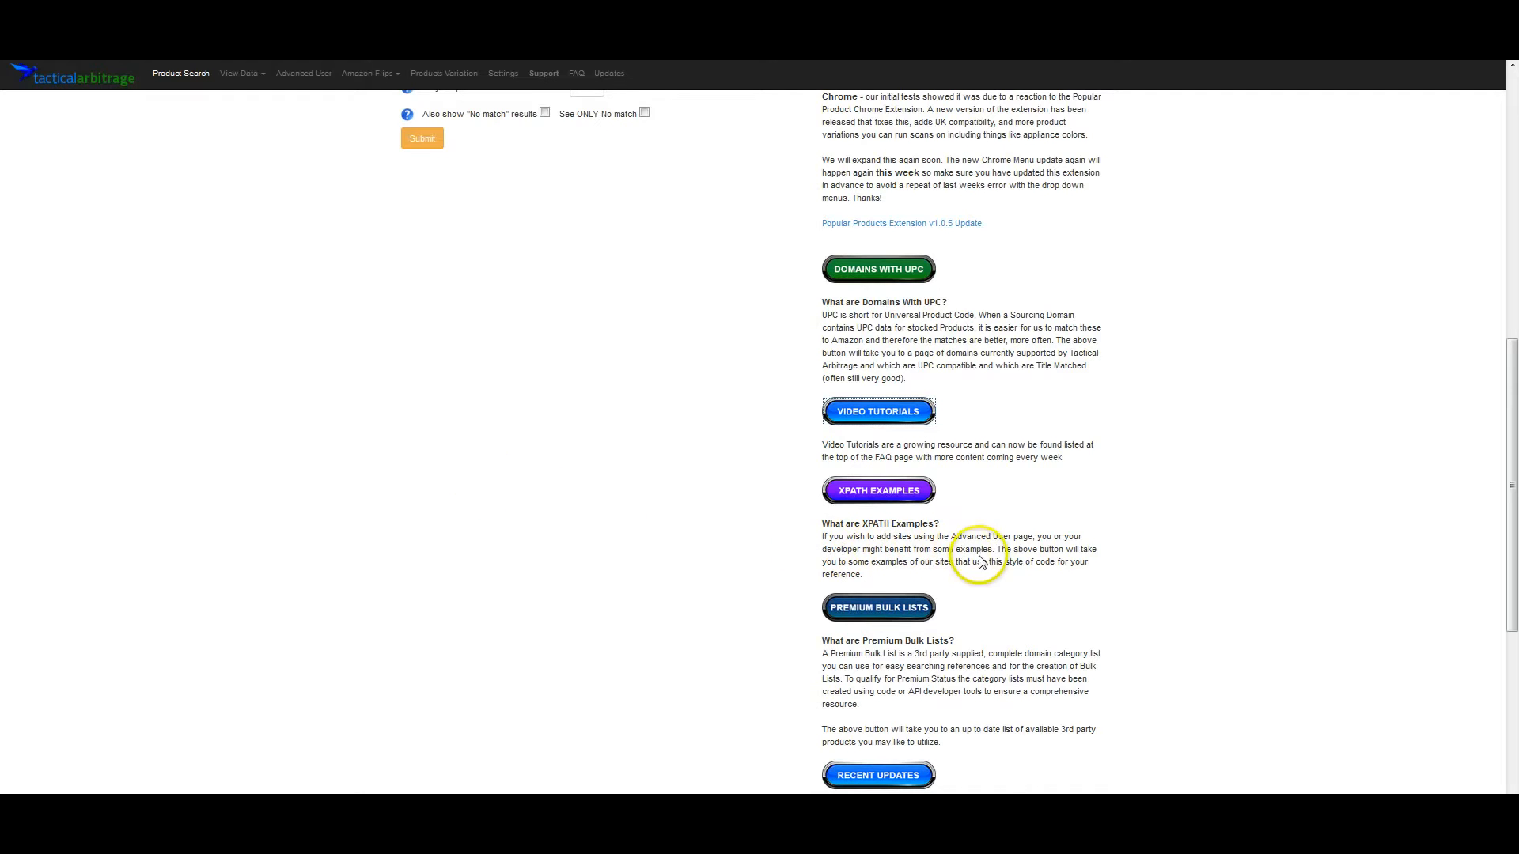
# Step: Open the Premium Bulk Lists sheet, review its third-party category lists and links, and return to Product Search
pyautogui.scroll(-1, 999, 583)
pyautogui.scroll(-3, 998, 584)
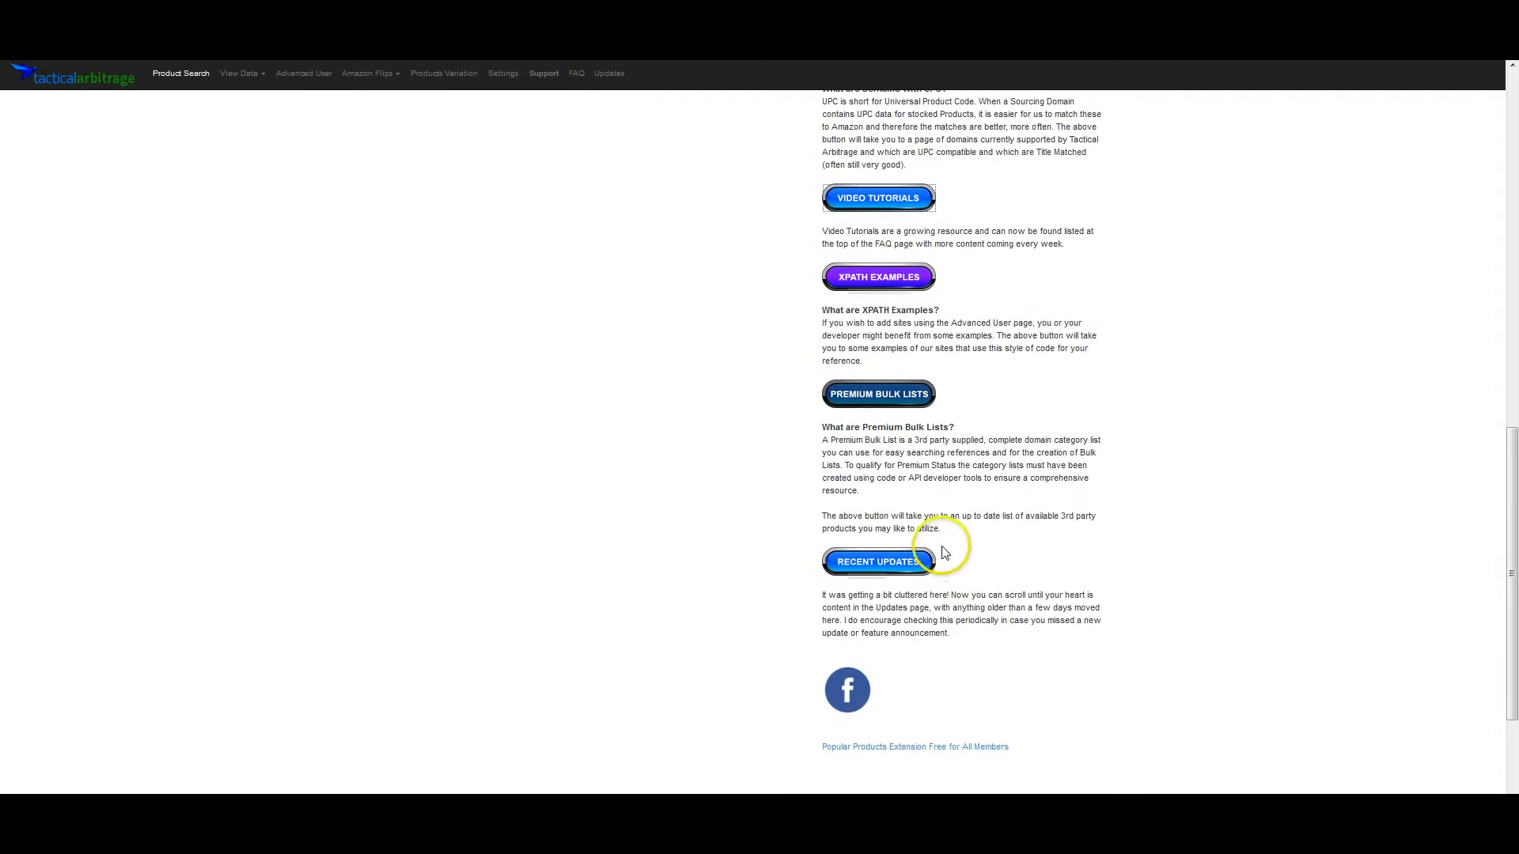
pyautogui.click(892, 396)
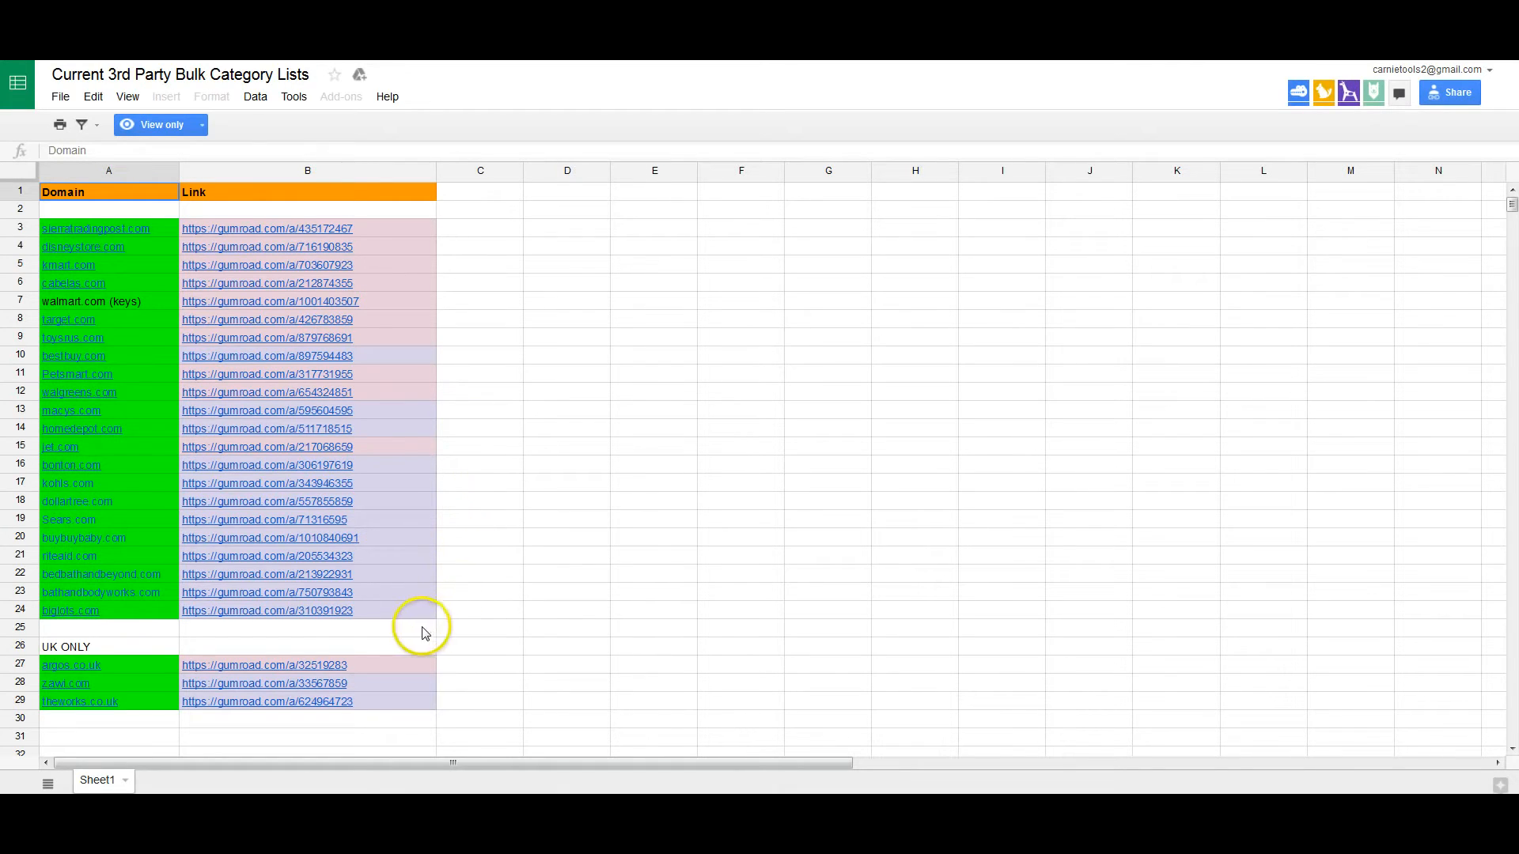
pyautogui.moveTo(403, 617)
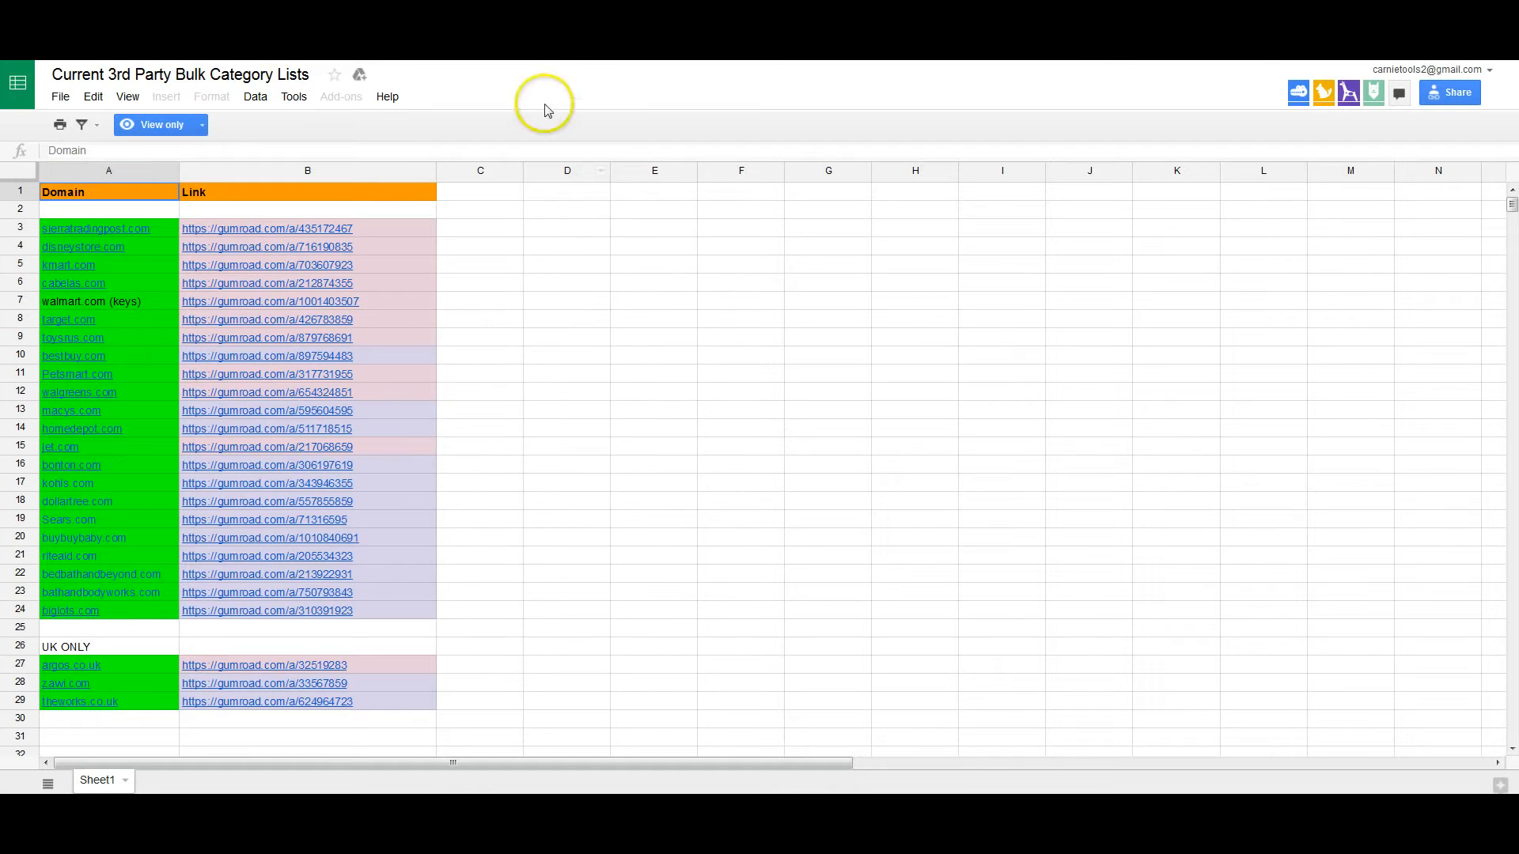
pyautogui.click(491, 24)
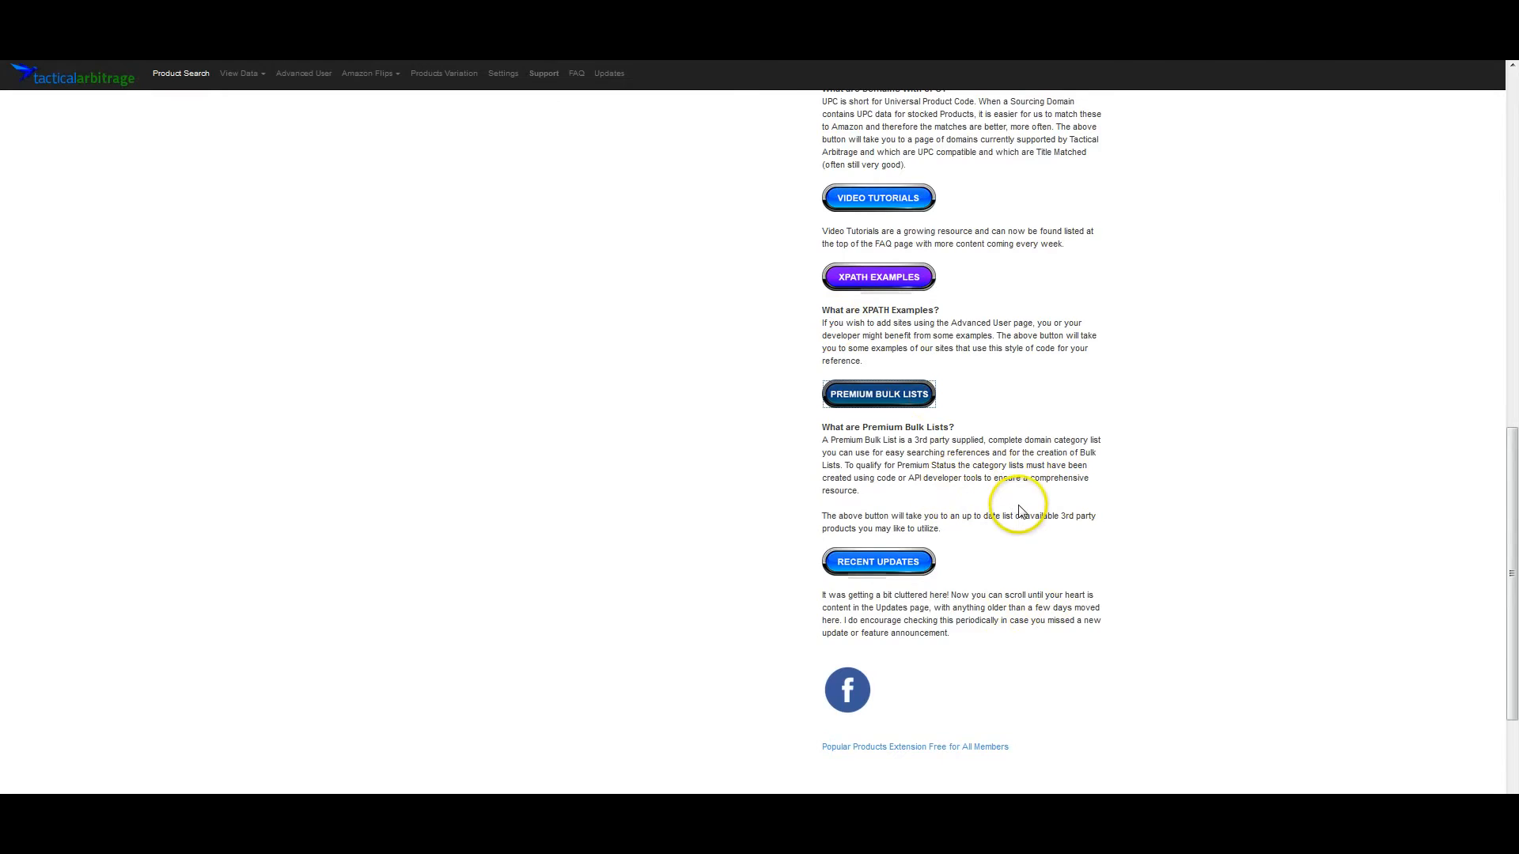
# Step: Open Recent Updates from the Product Search page, go back, and open the site's Updates page
pyautogui.scroll(-2, 1017, 508)
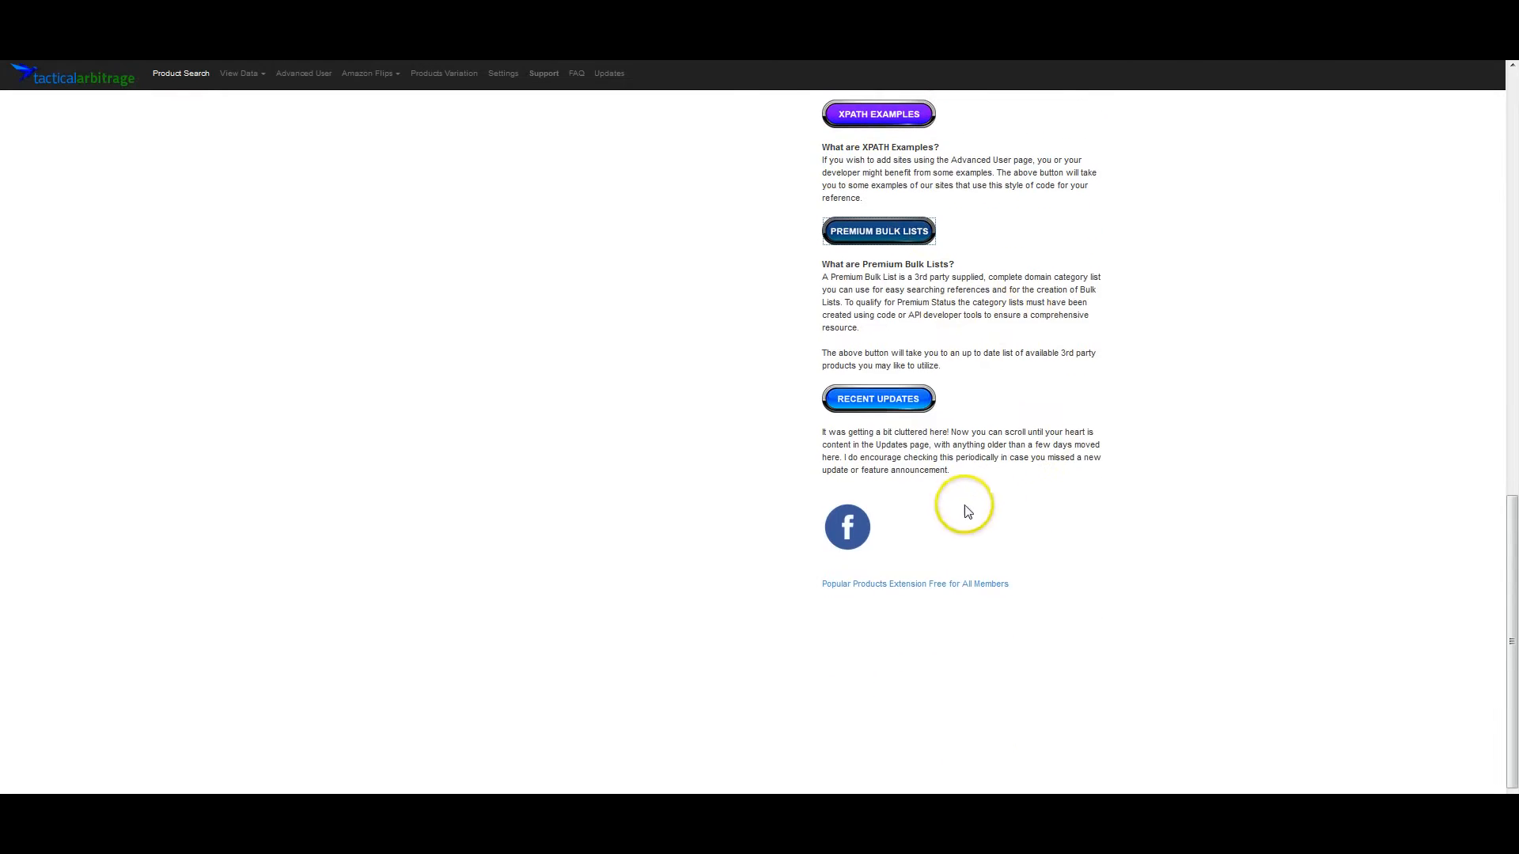
pyautogui.click(887, 400)
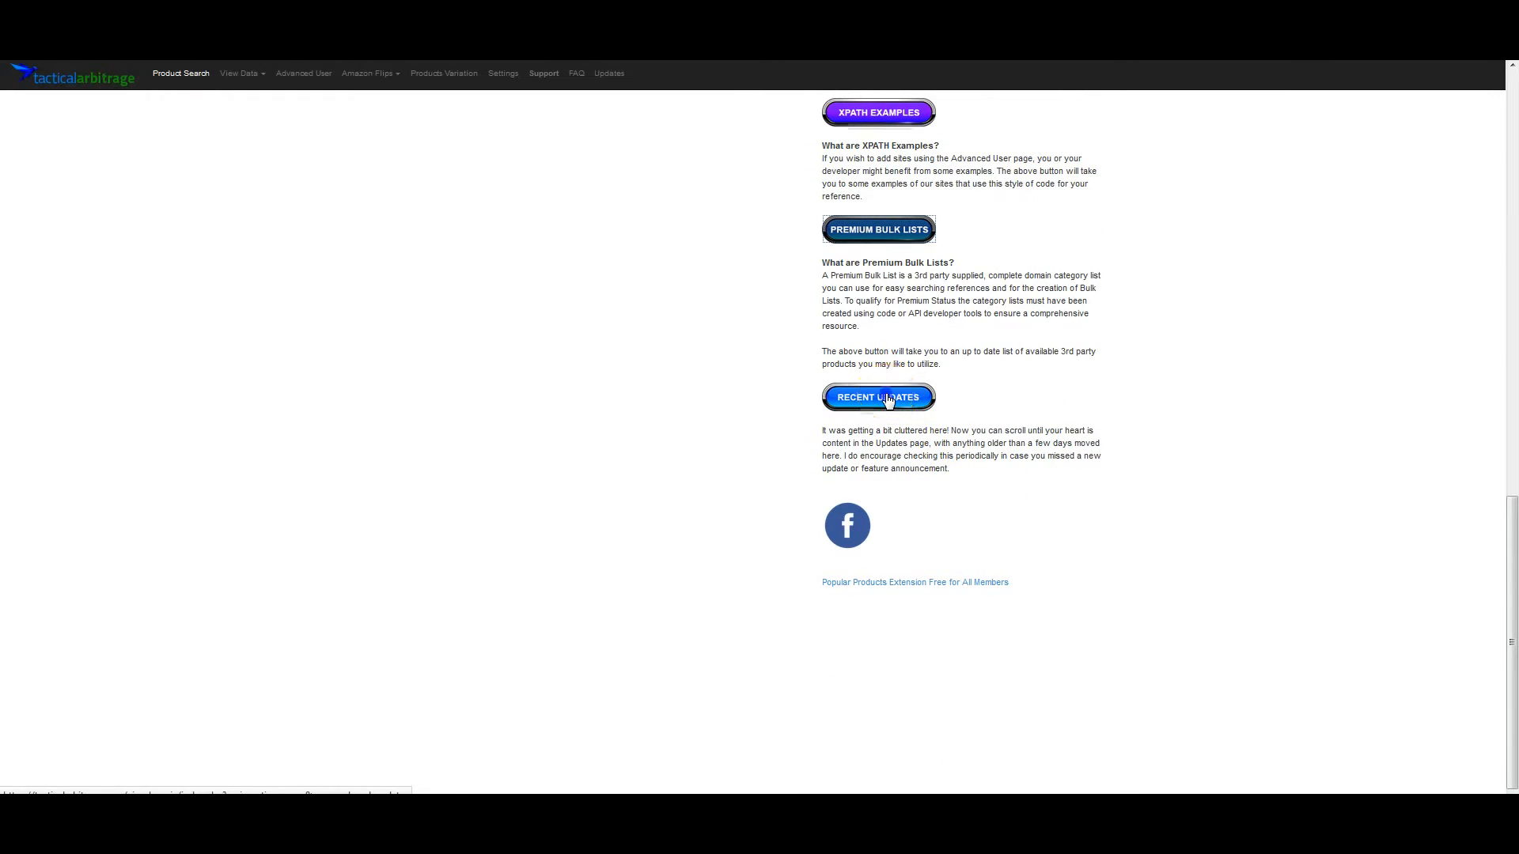
pyautogui.hotkey('alt', 'Left')
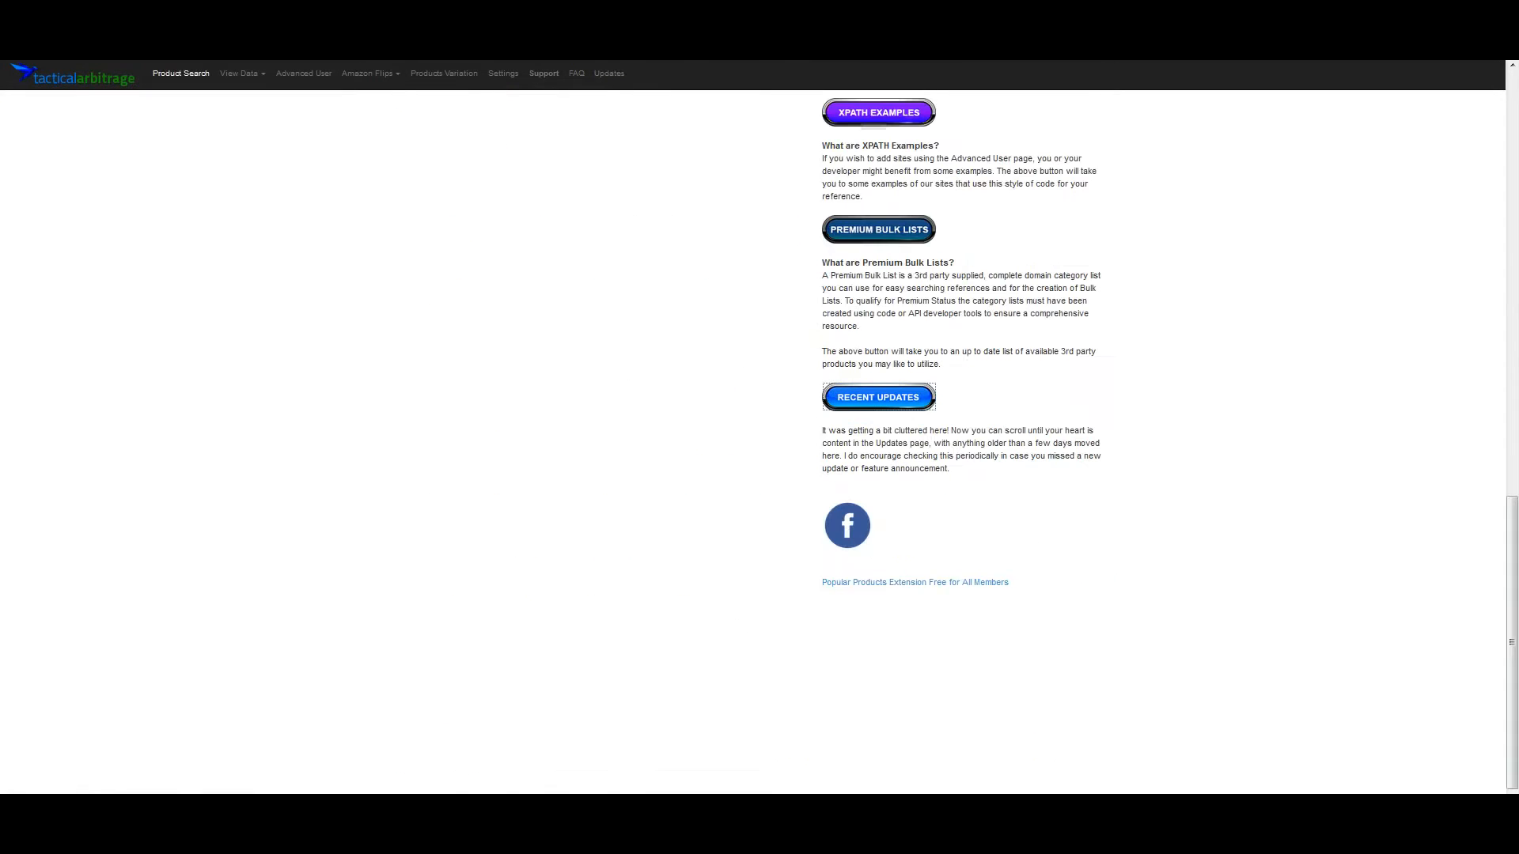
pyautogui.click(617, 75)
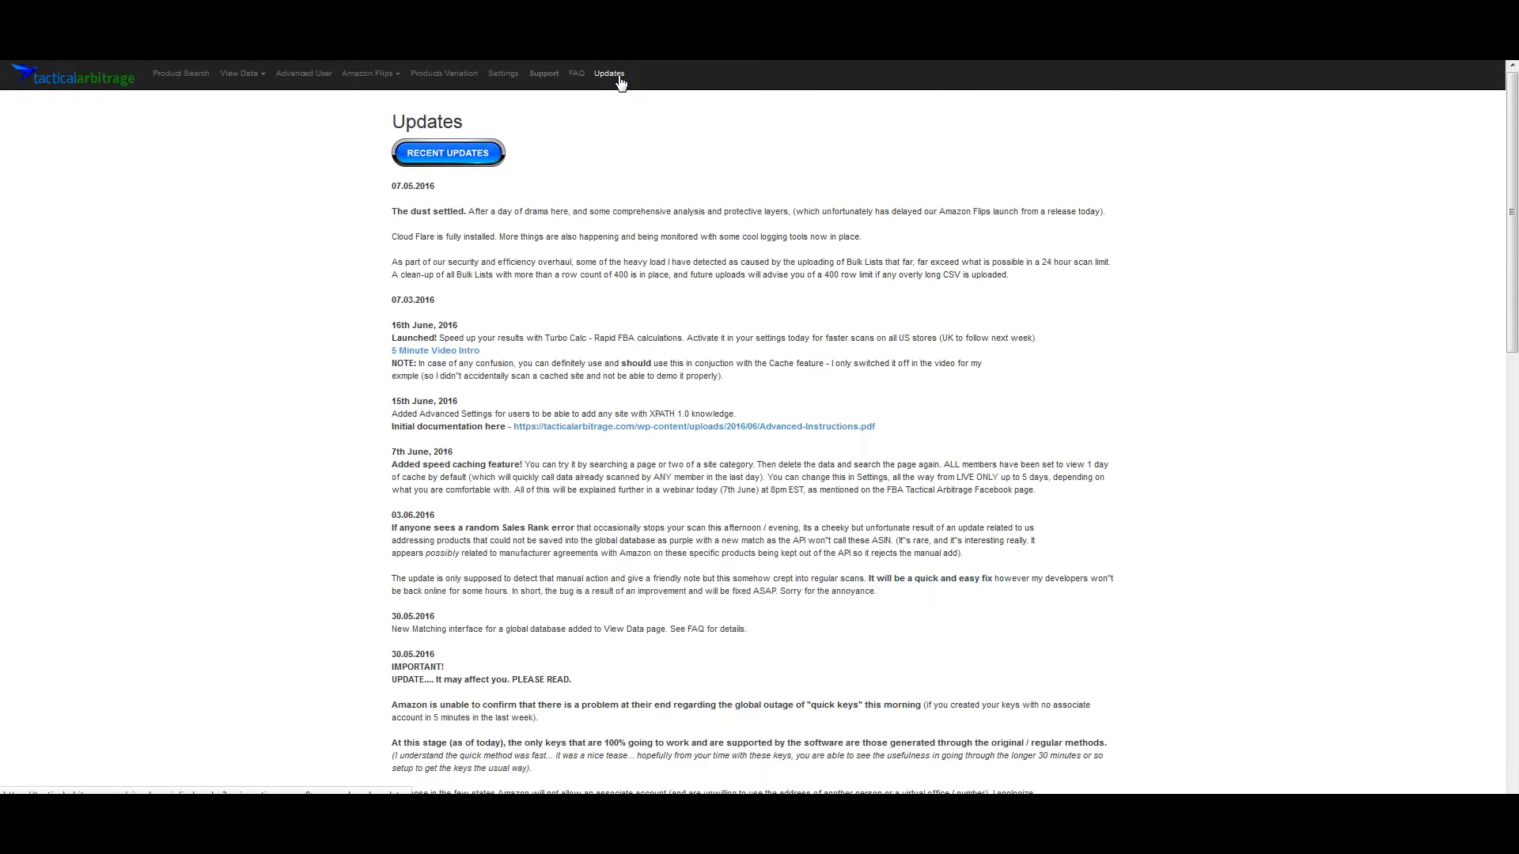
# Step: Go back from the Updates page to Product Search and view the search form and its filter options
pyautogui.hotkey('alt', 'Left')
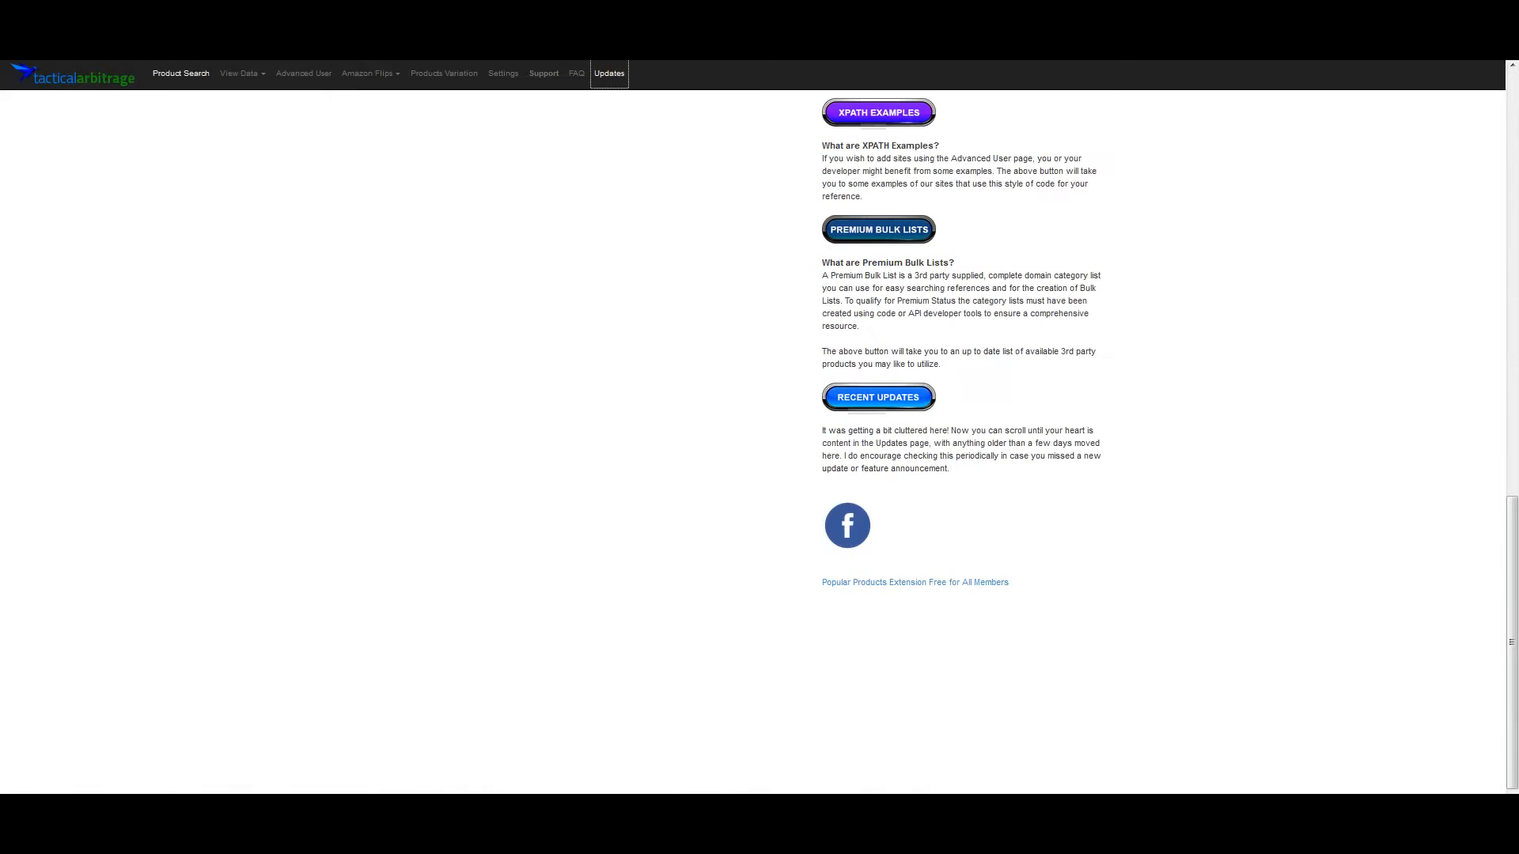
pyautogui.hotkey('alt', 'Right')
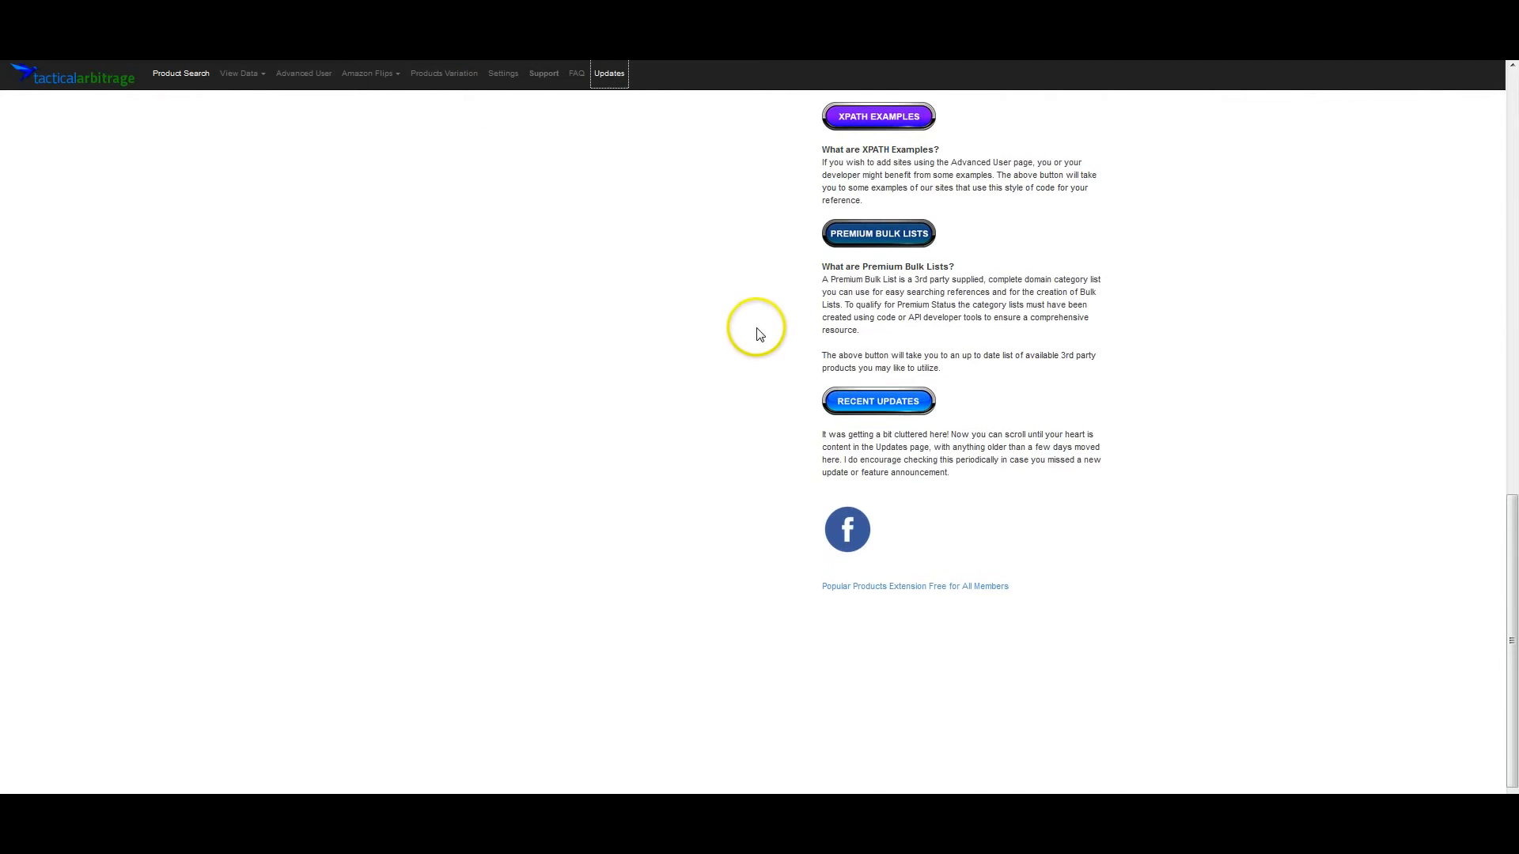
pyautogui.scroll(8, 743, 320)
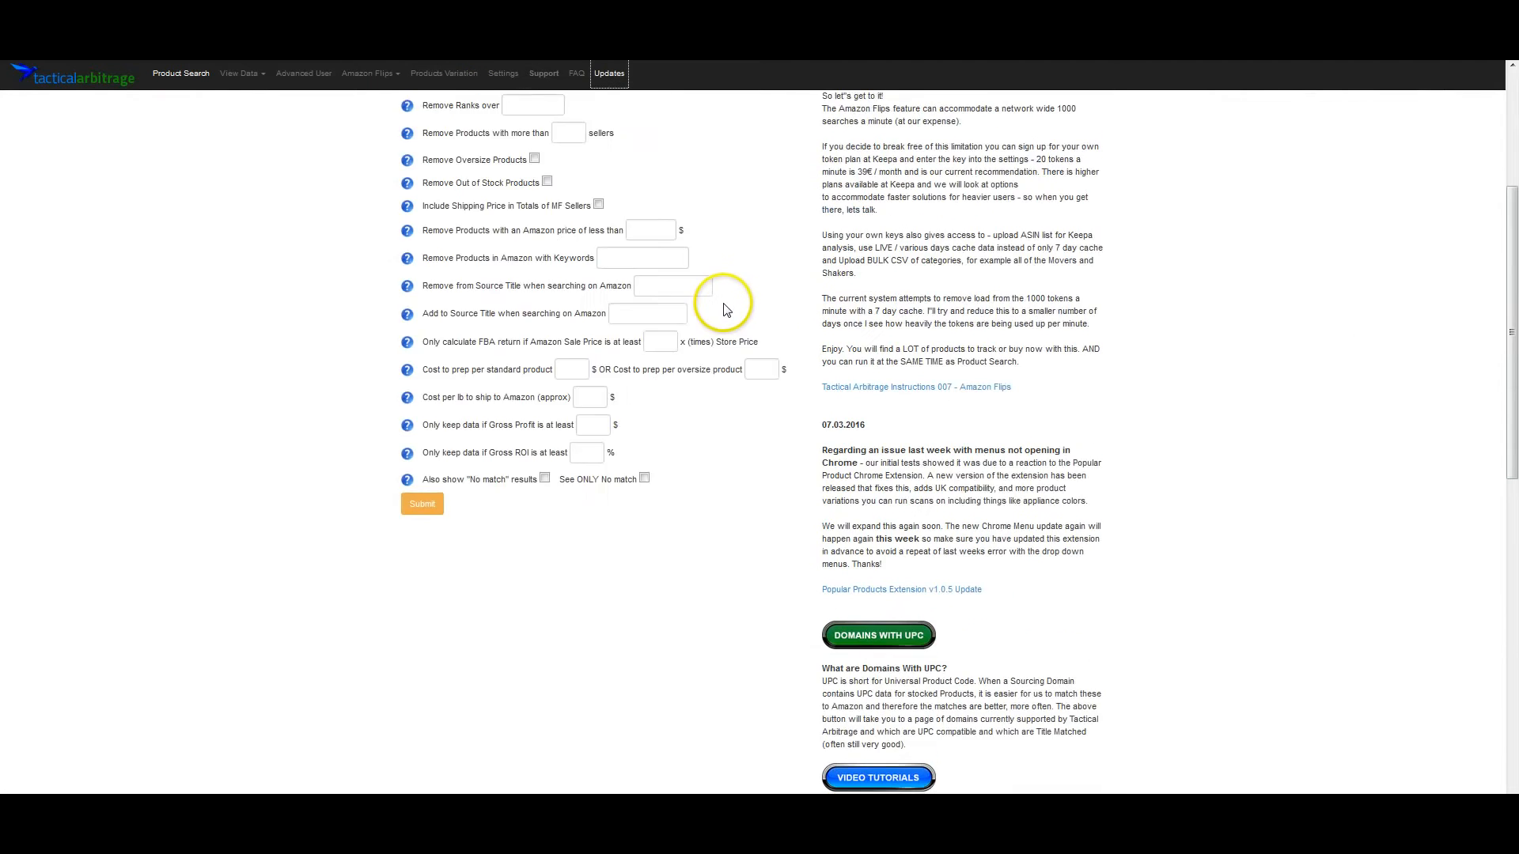
pyautogui.scroll(4, 727, 308)
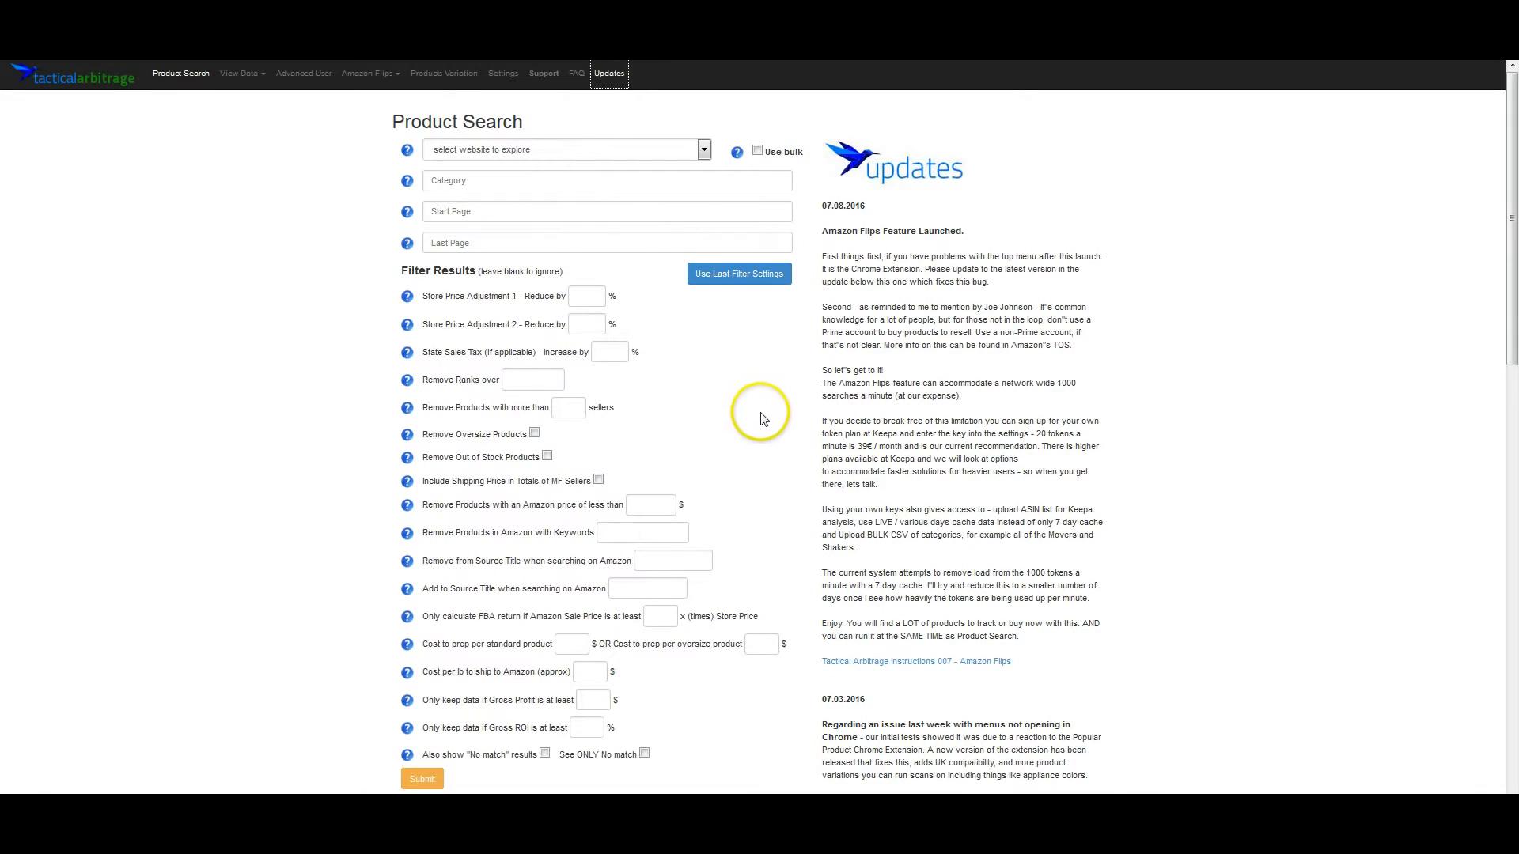
# Step: Turn on Use bulk to view the category CSV upload dialog, close it without uploading, and turn the option off
pyautogui.click(782, 153)
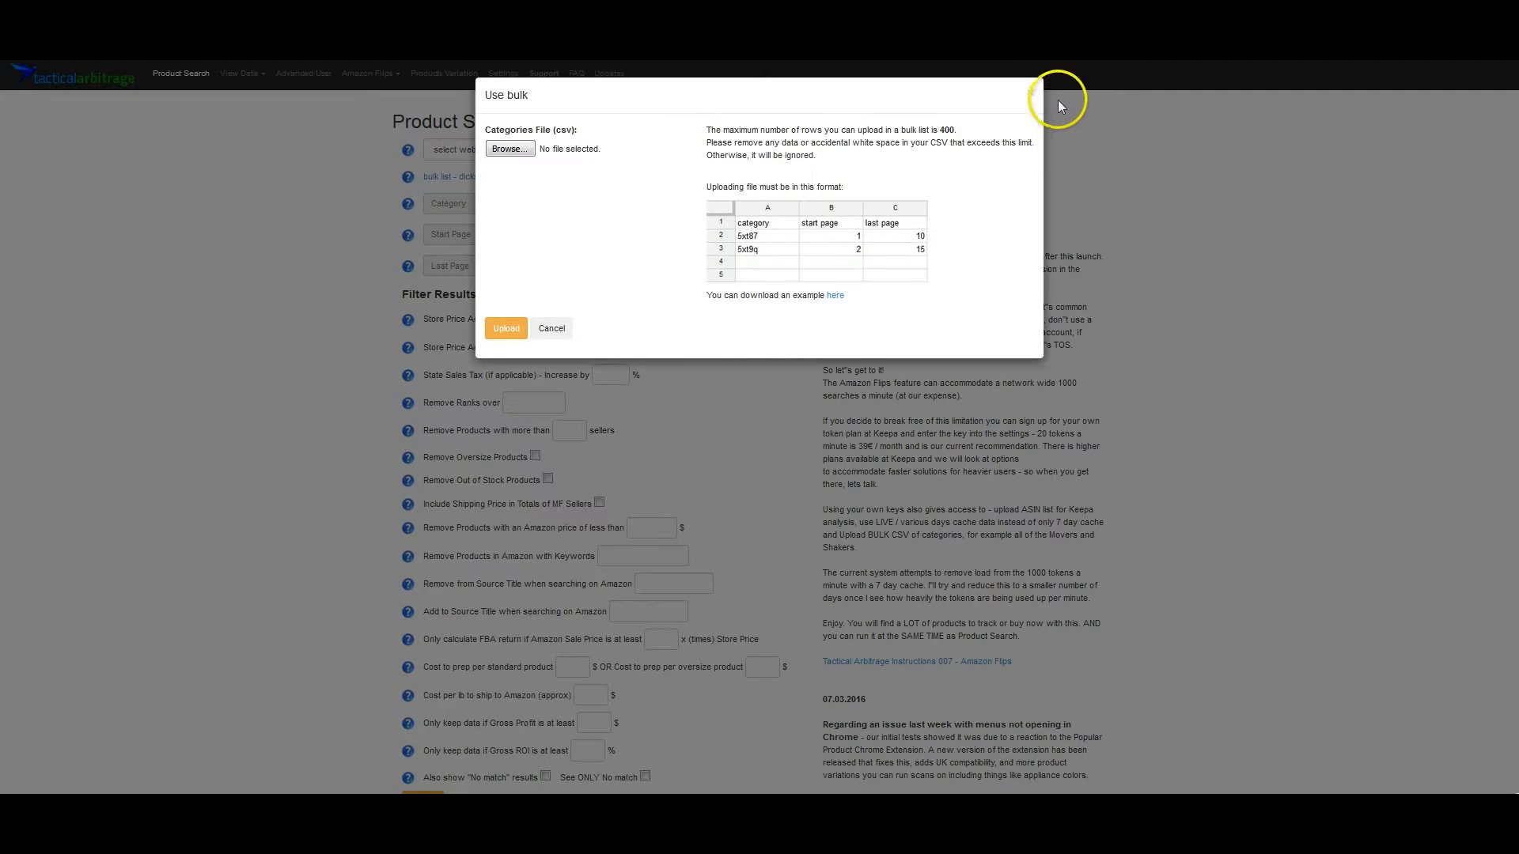
pyautogui.click(1030, 95)
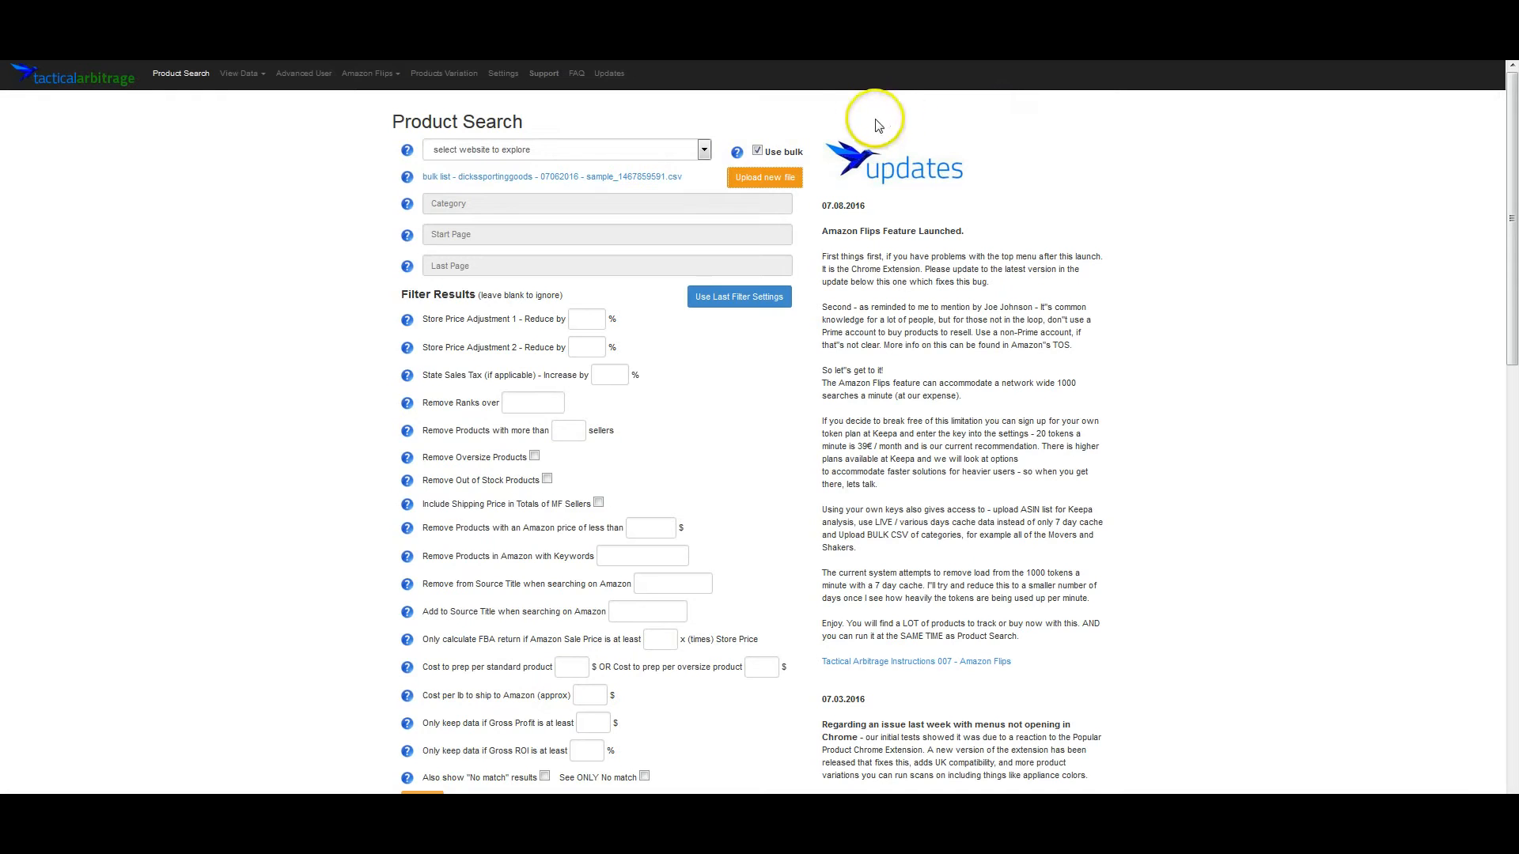
pyautogui.click(758, 150)
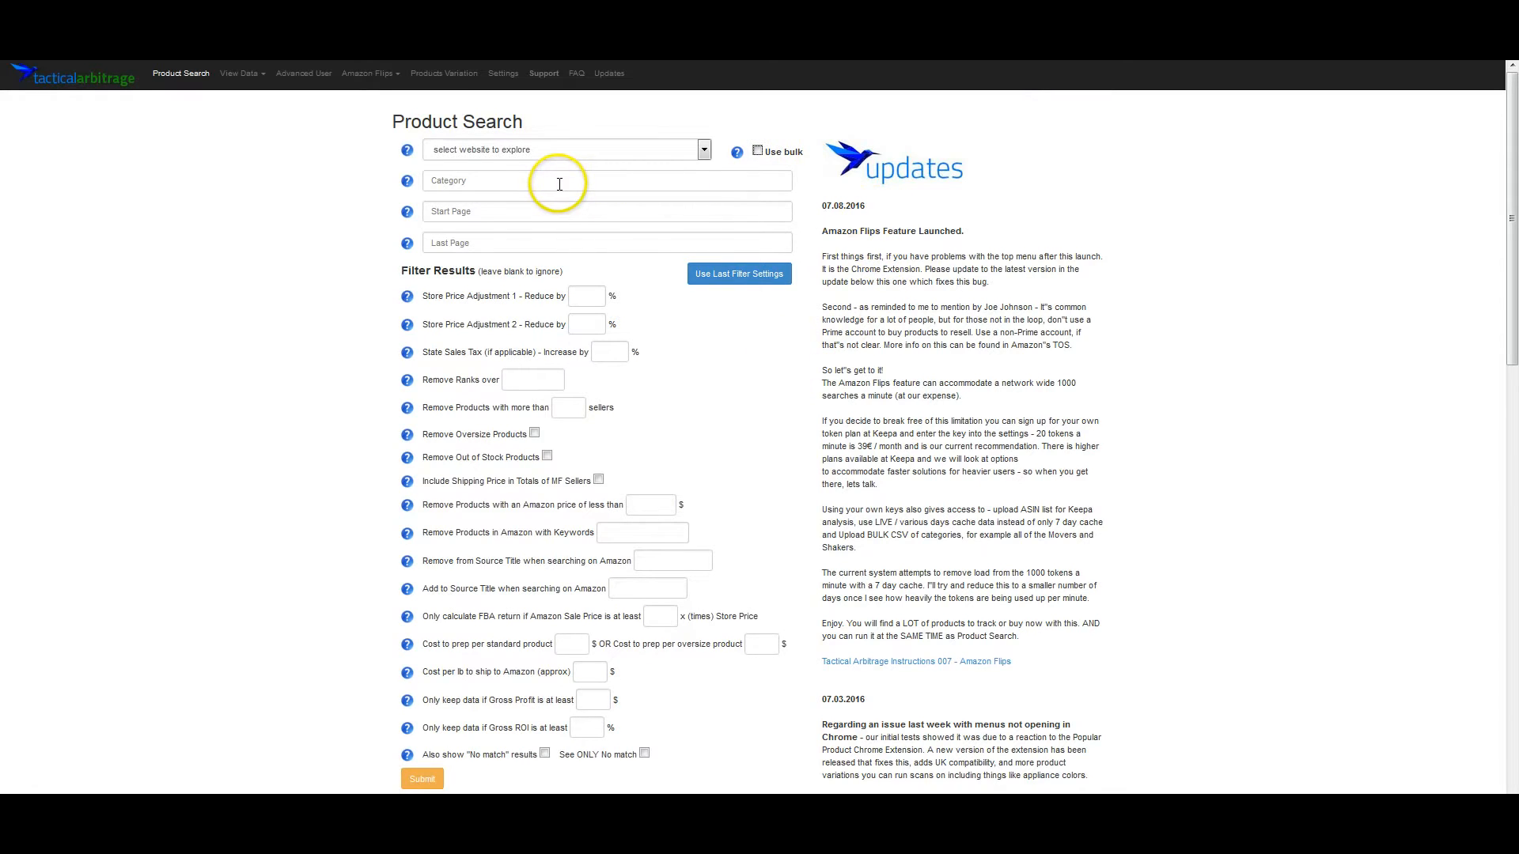
# Step: Select walmart.com as the website to explore and make the Category field active
pyautogui.click(584, 151)
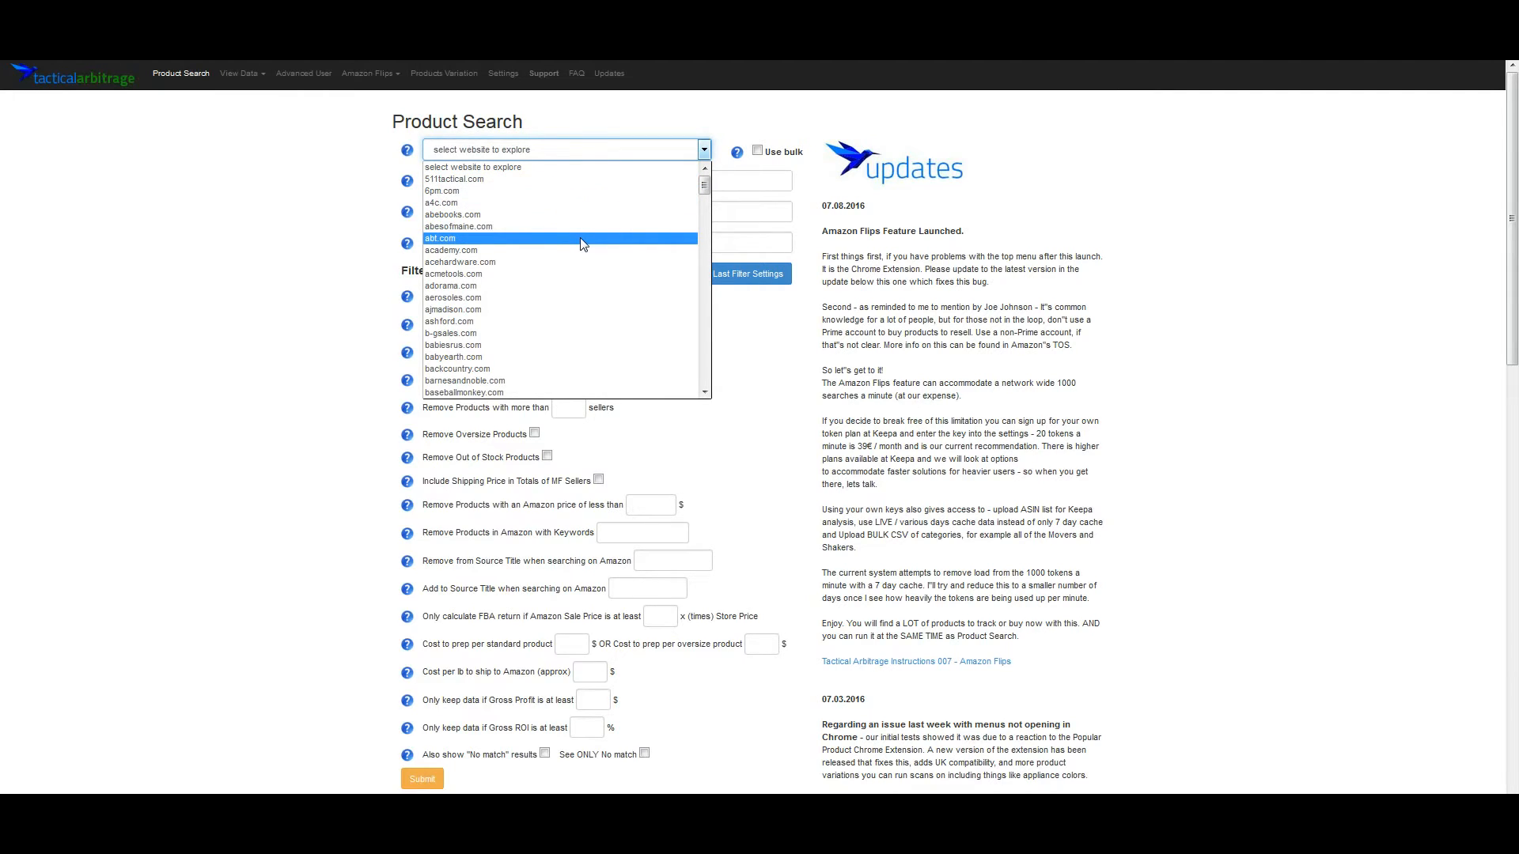
pyautogui.scroll(-8, 592, 234)
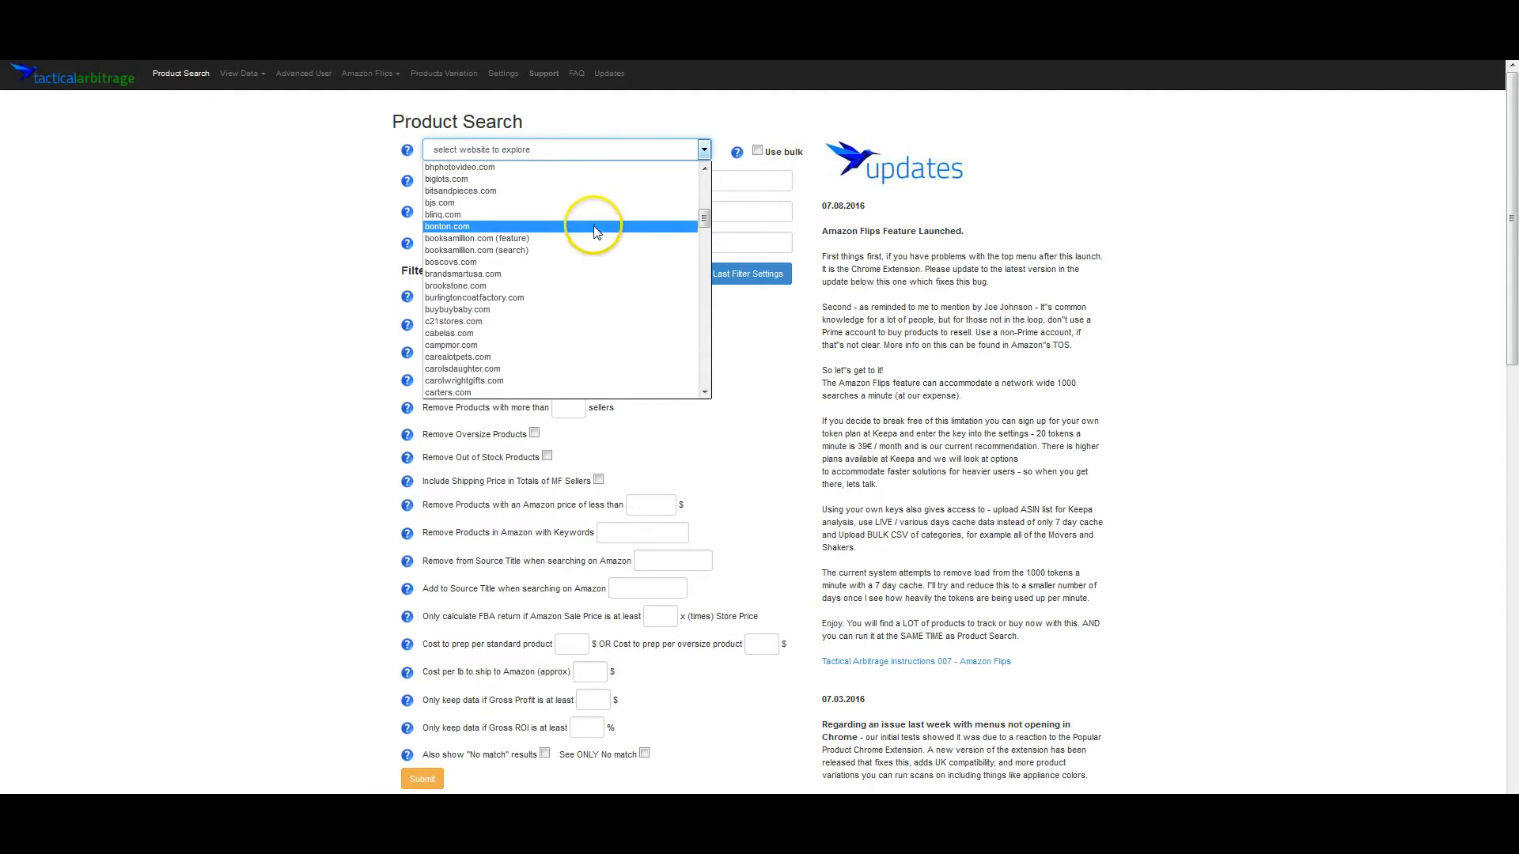
pyautogui.press('w')
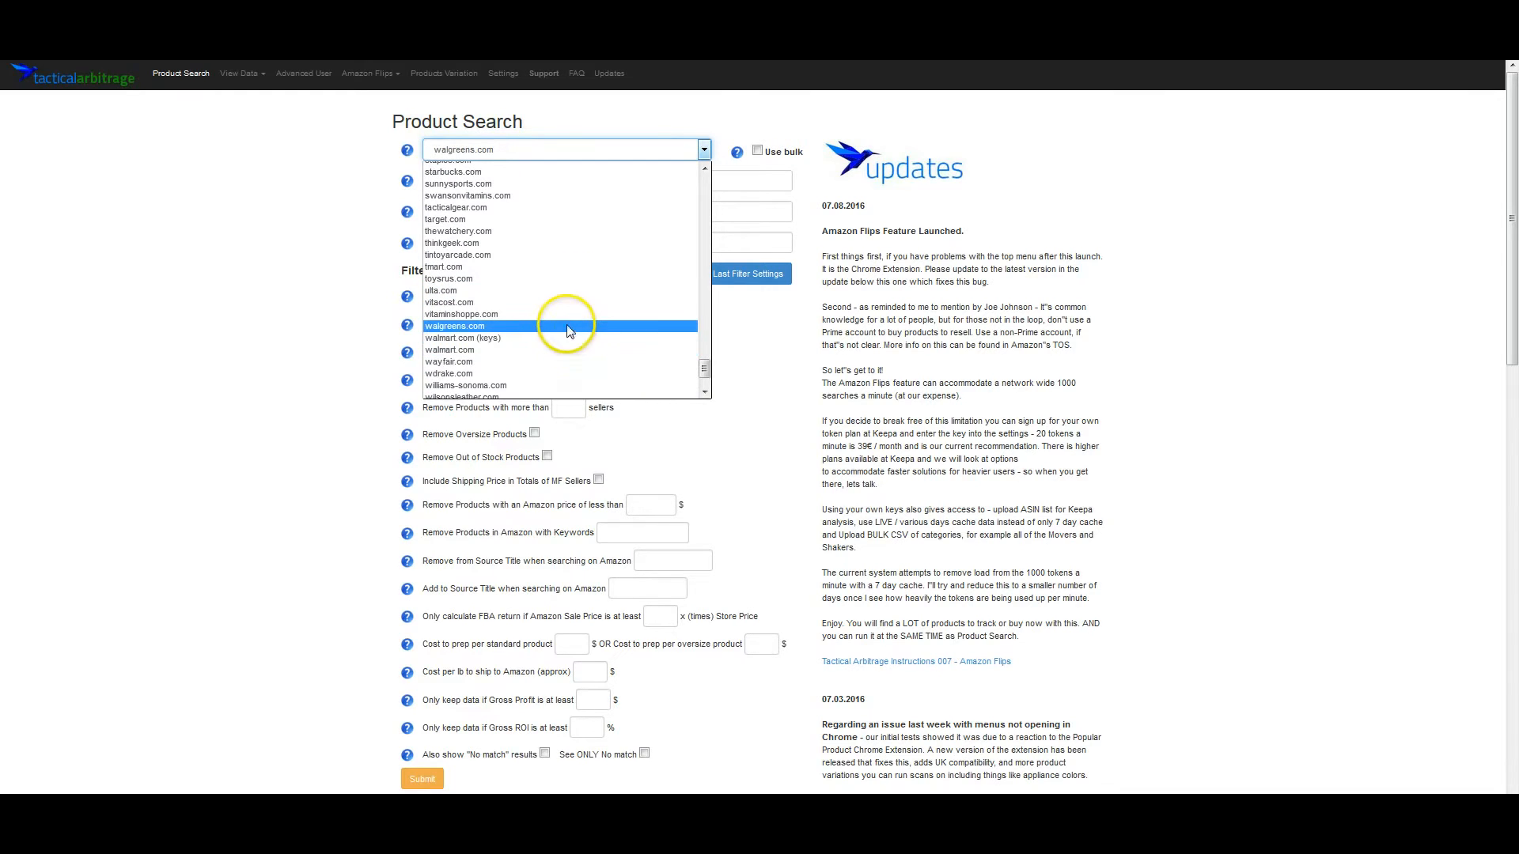
pyautogui.click(507, 349)
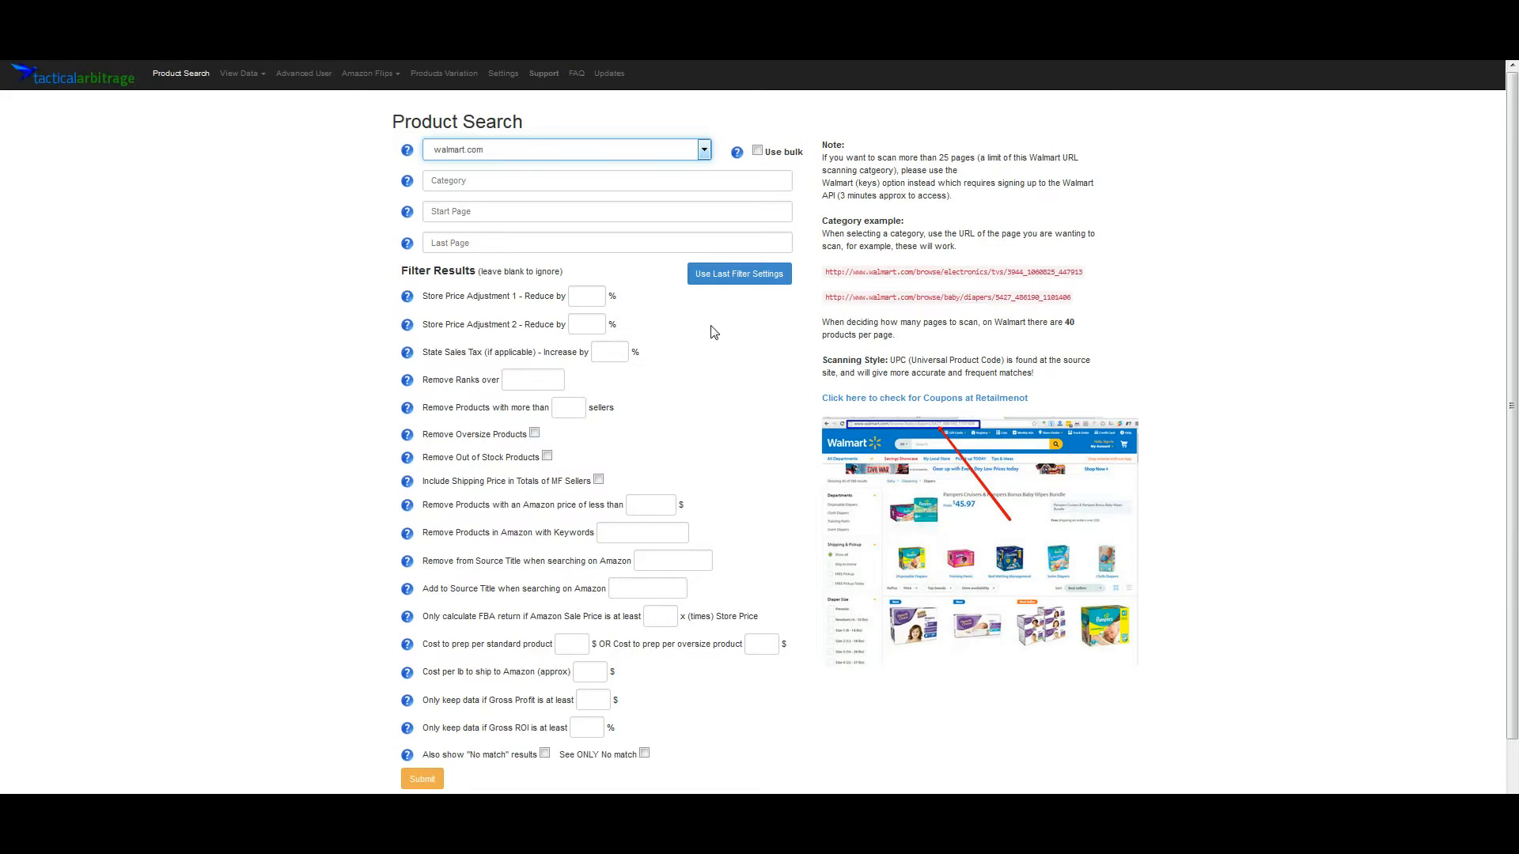
pyautogui.click(688, 153)
pyautogui.click(688, 154)
pyautogui.click(688, 186)
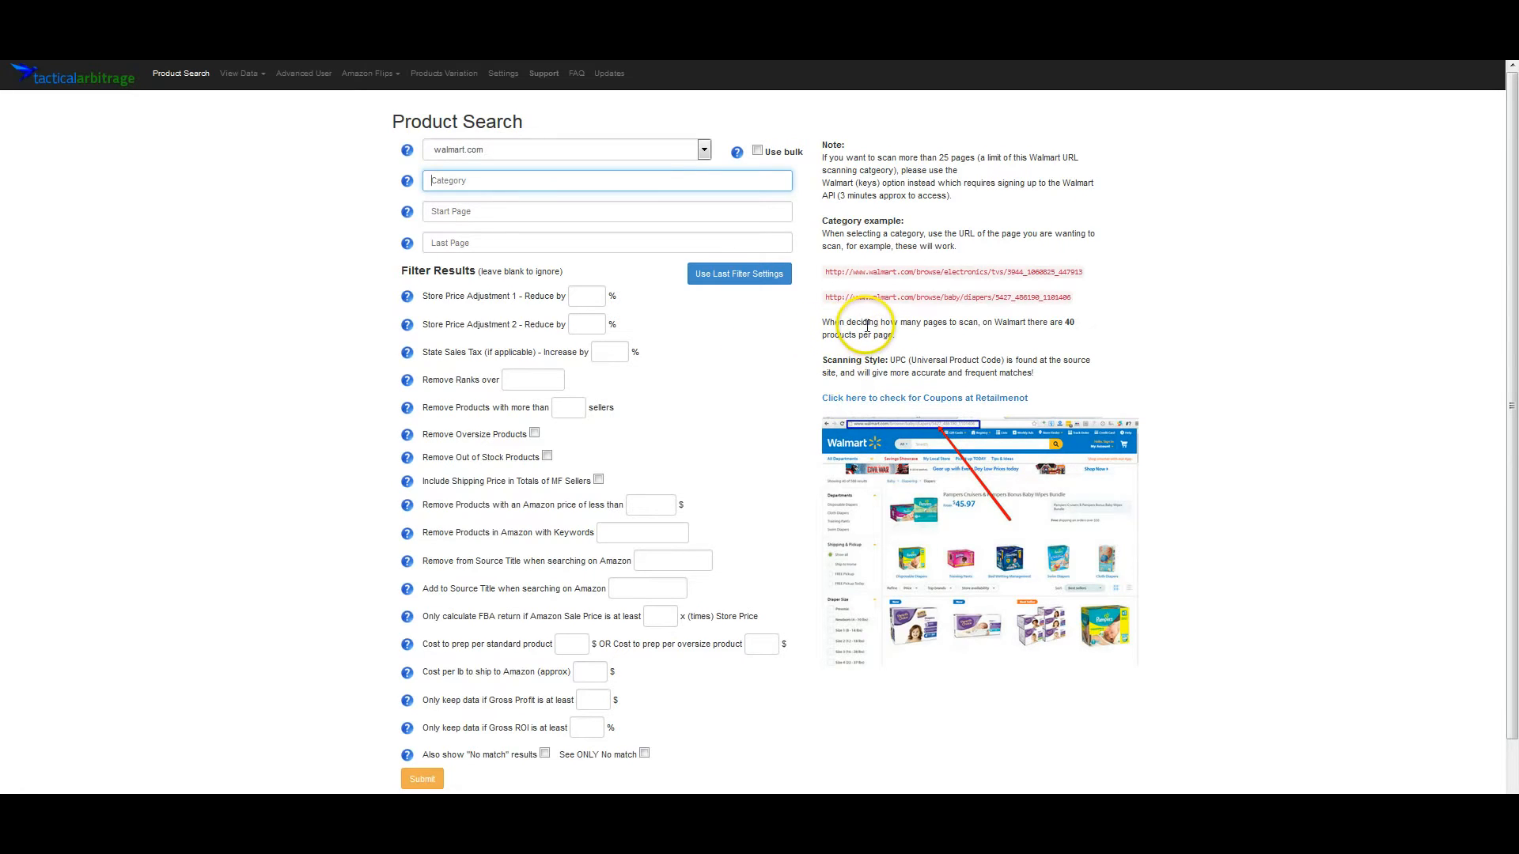
# Step: View the category instructions for toysrus.com and target.com, and fill in the target.com example category 5xt87
pyautogui.click(515, 152)
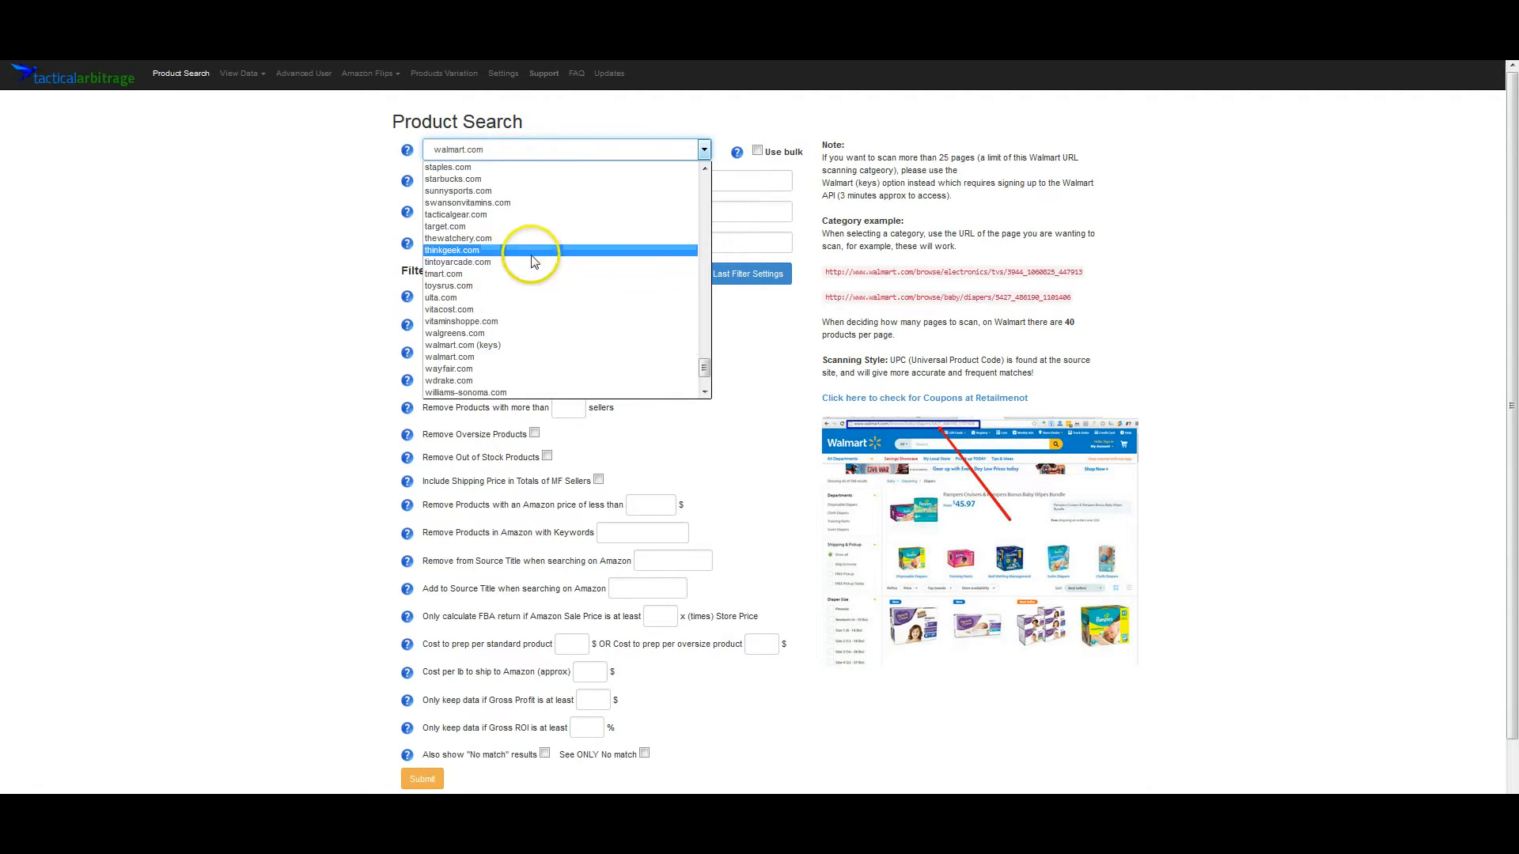
pyautogui.click(485, 287)
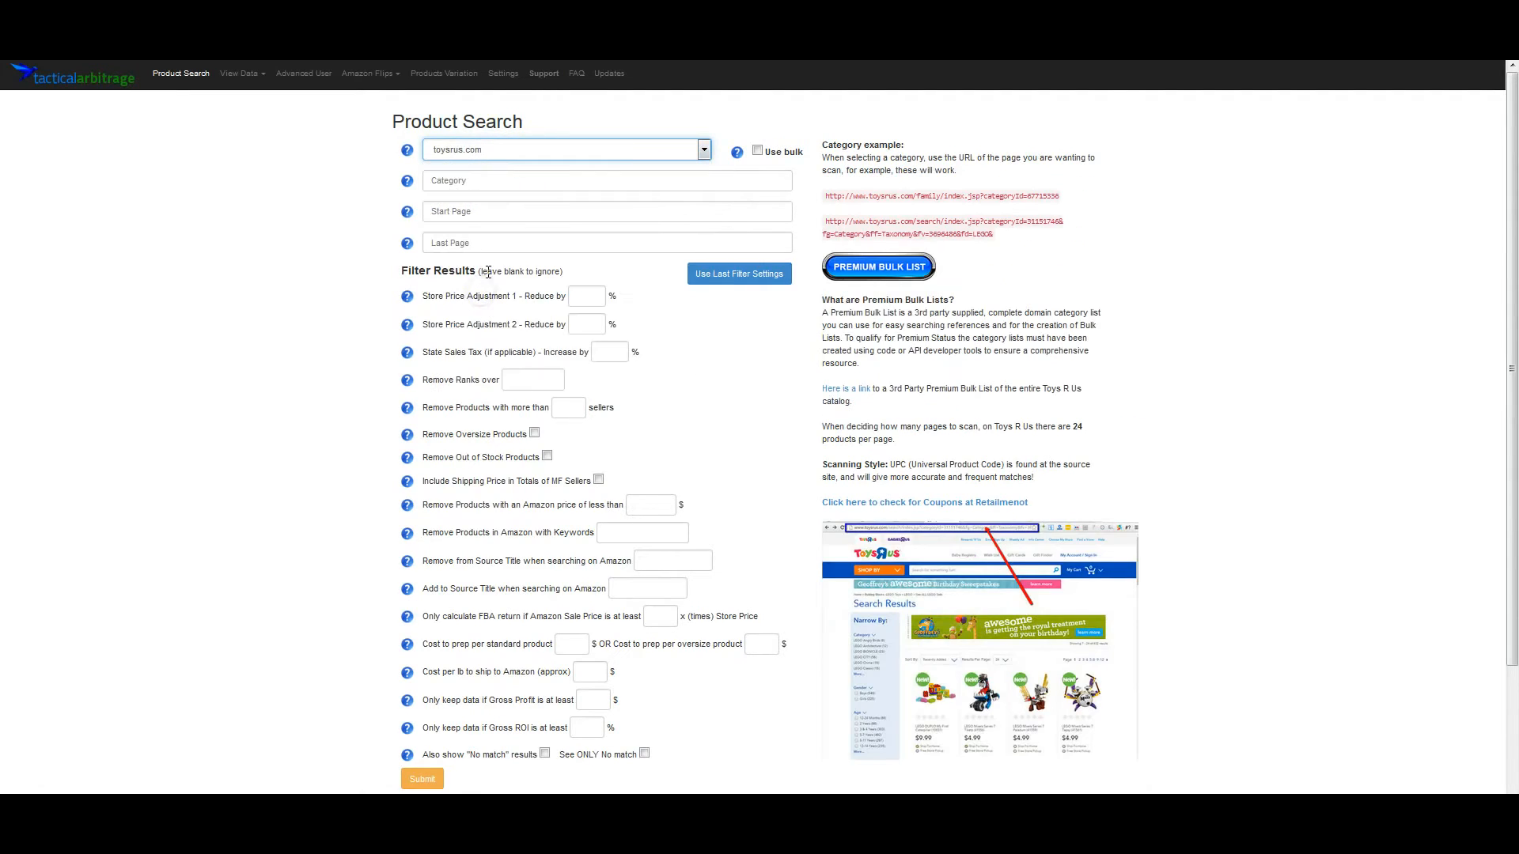
pyautogui.click(502, 152)
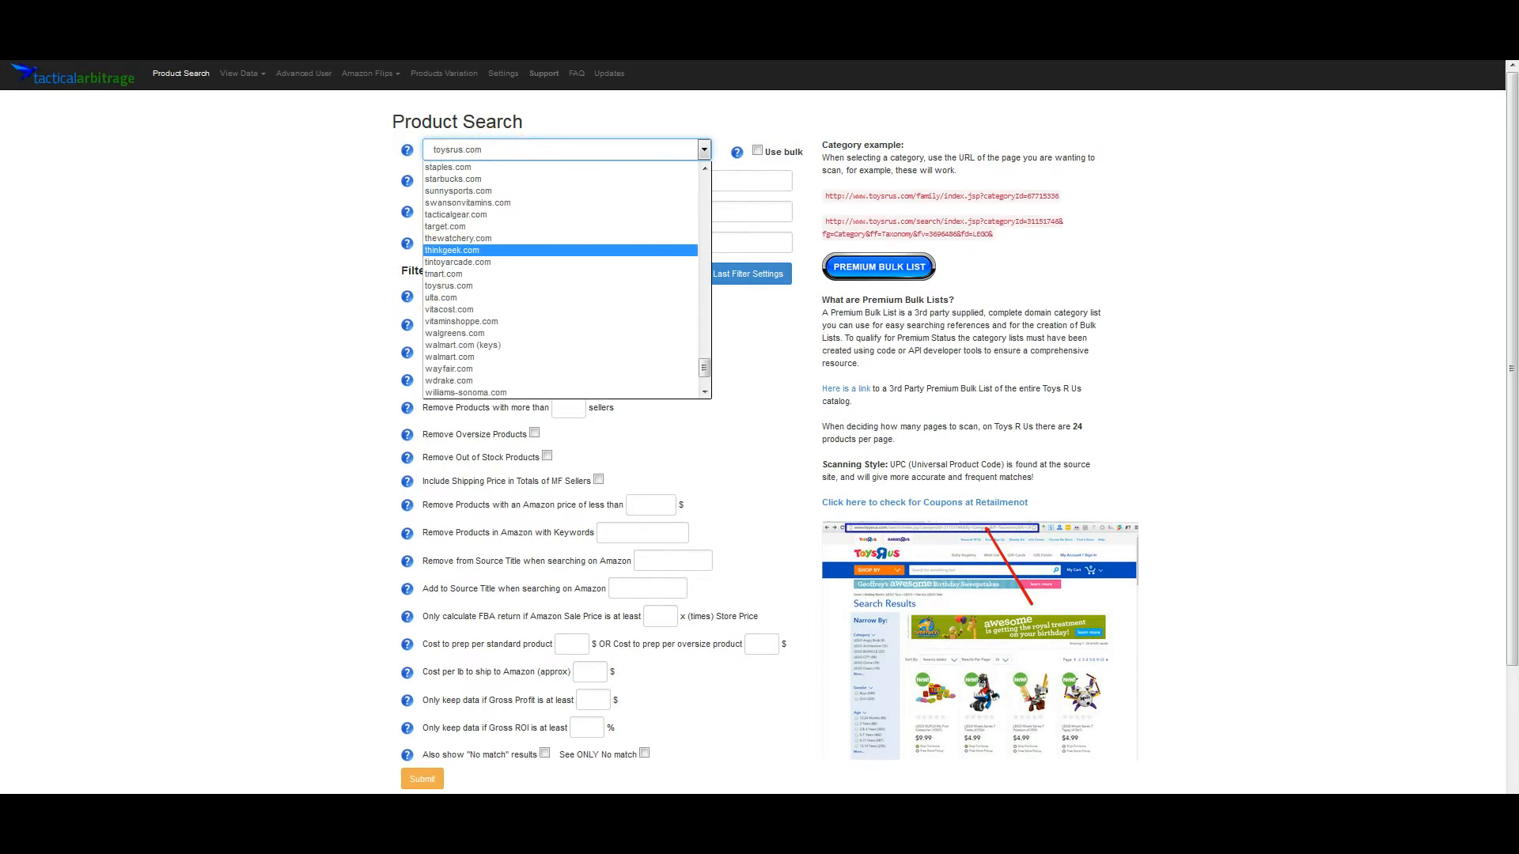
pyautogui.click(490, 251)
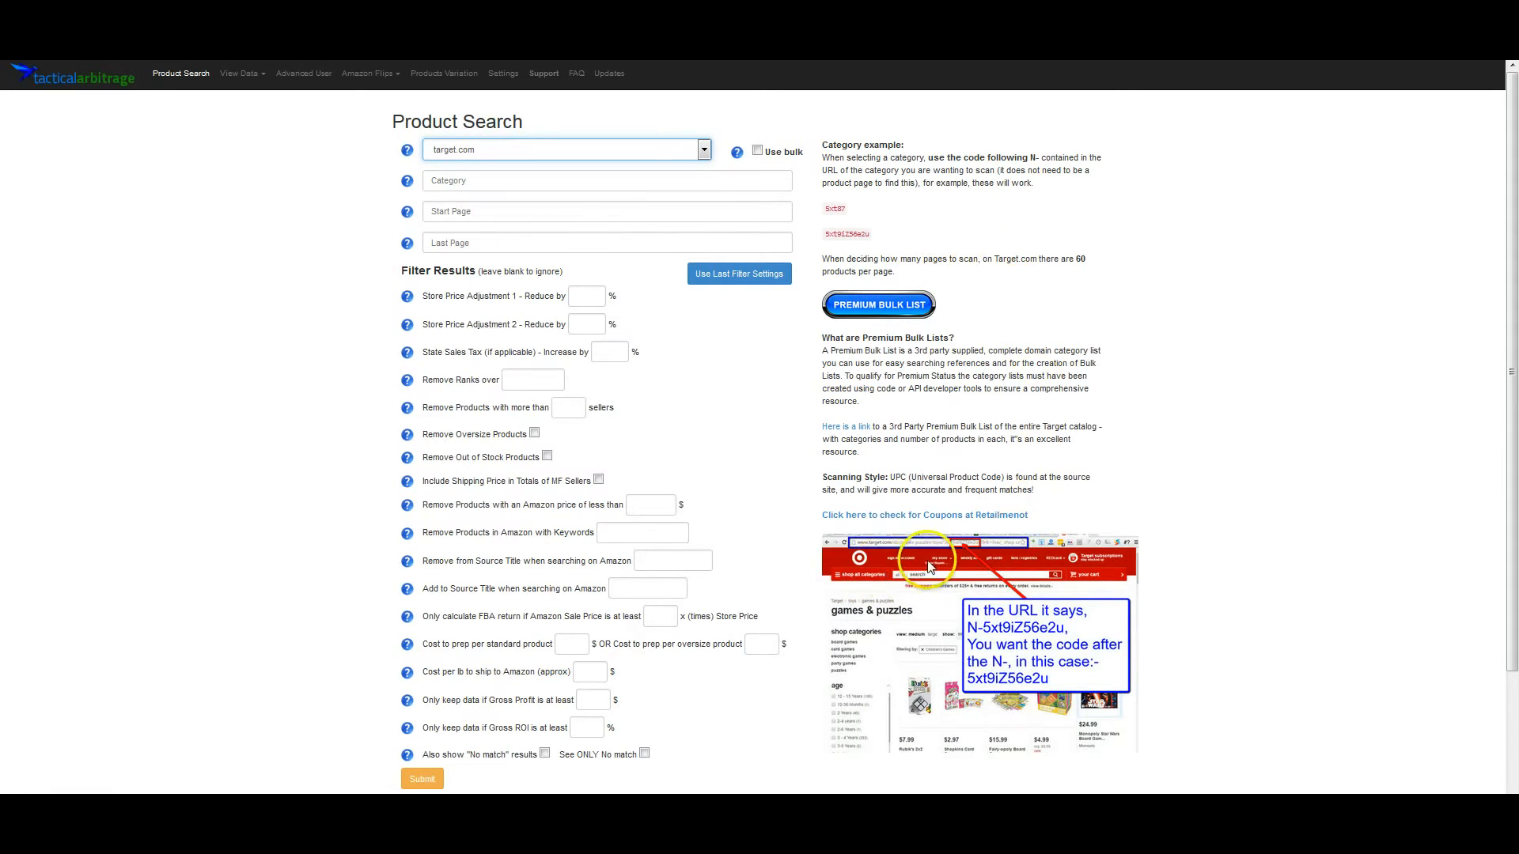
pyautogui.click(835, 210)
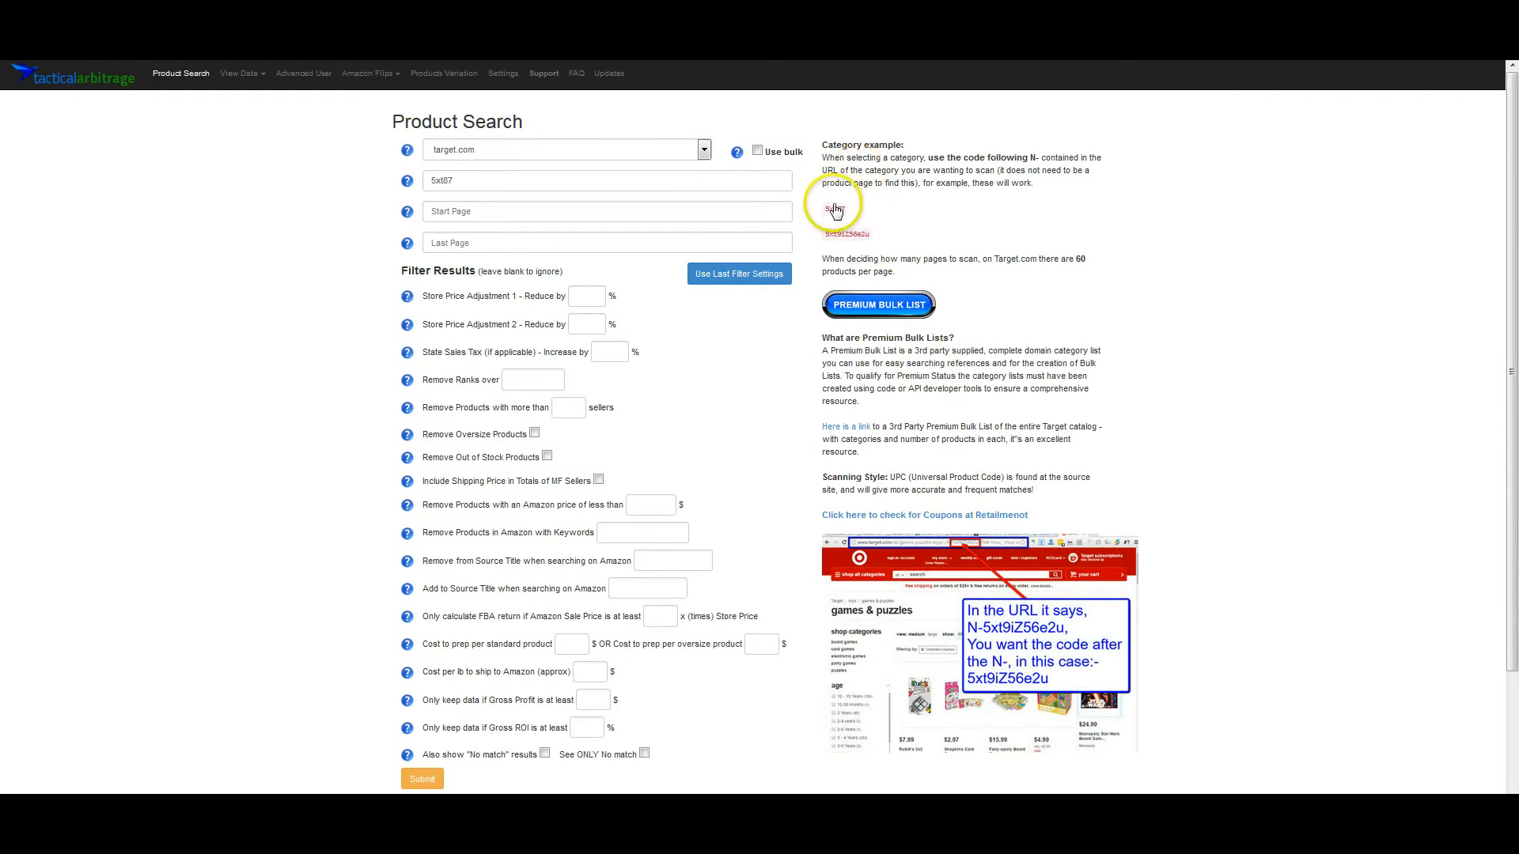
# Step: Set the website to walmart.com and use its example electronics TVs URL ending in 3944_1060825_447913 as the category
pyautogui.click(642, 152)
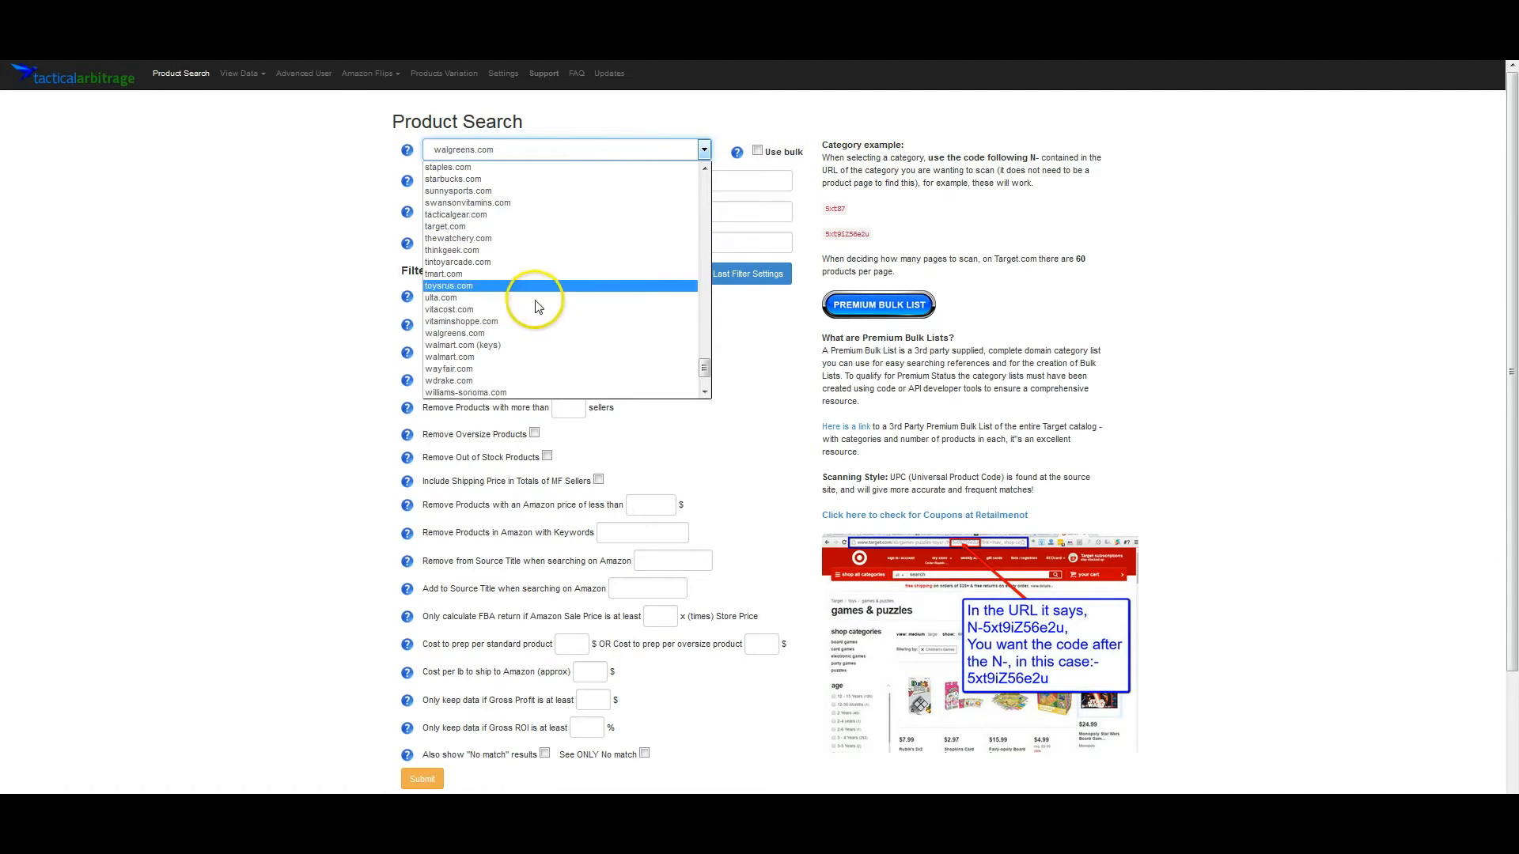
pyautogui.click(481, 357)
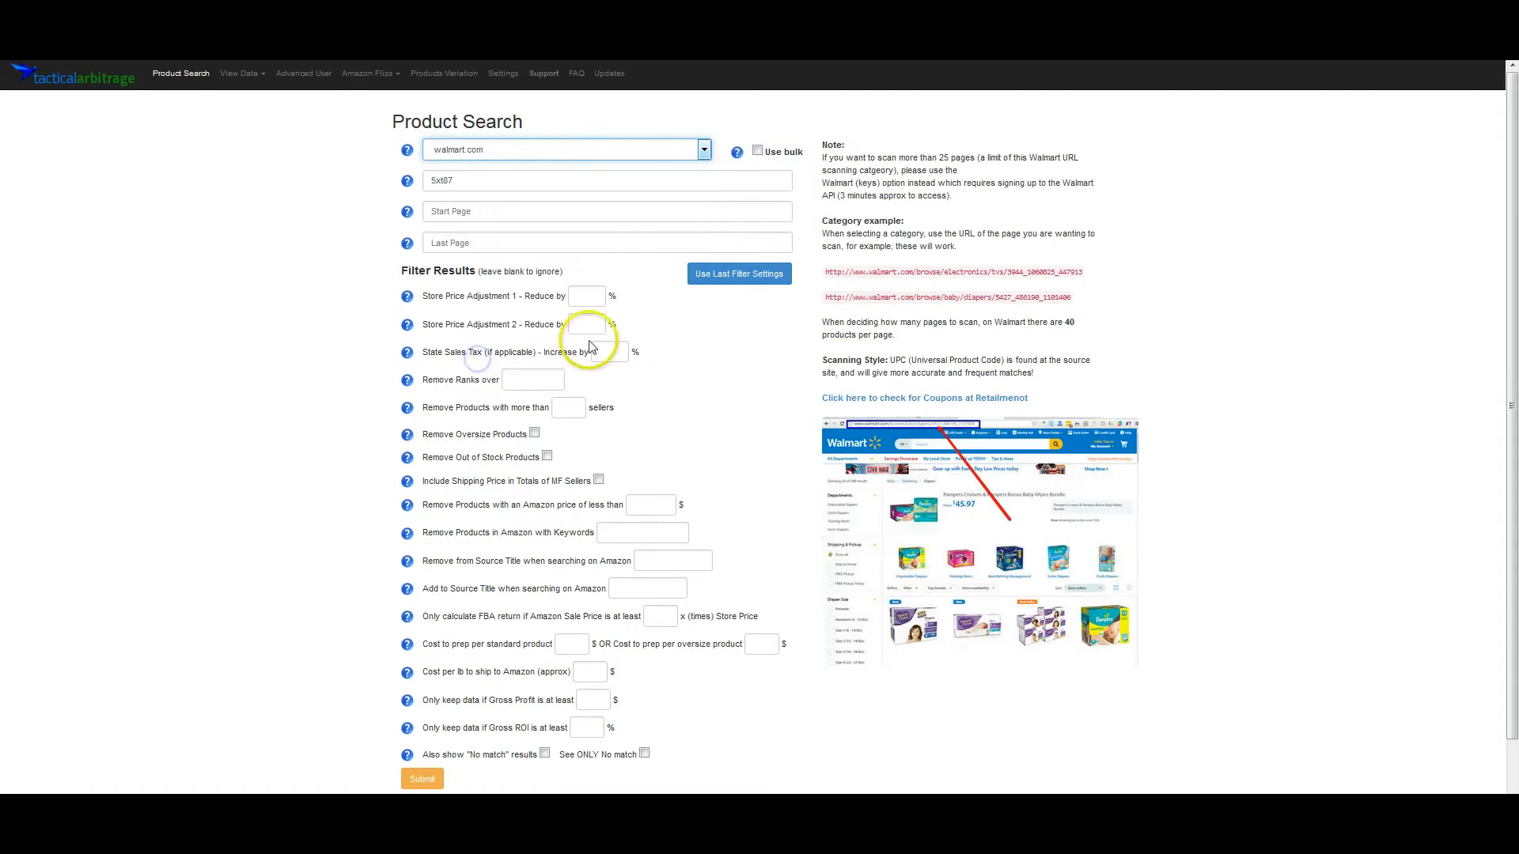
pyautogui.click(1001, 271)
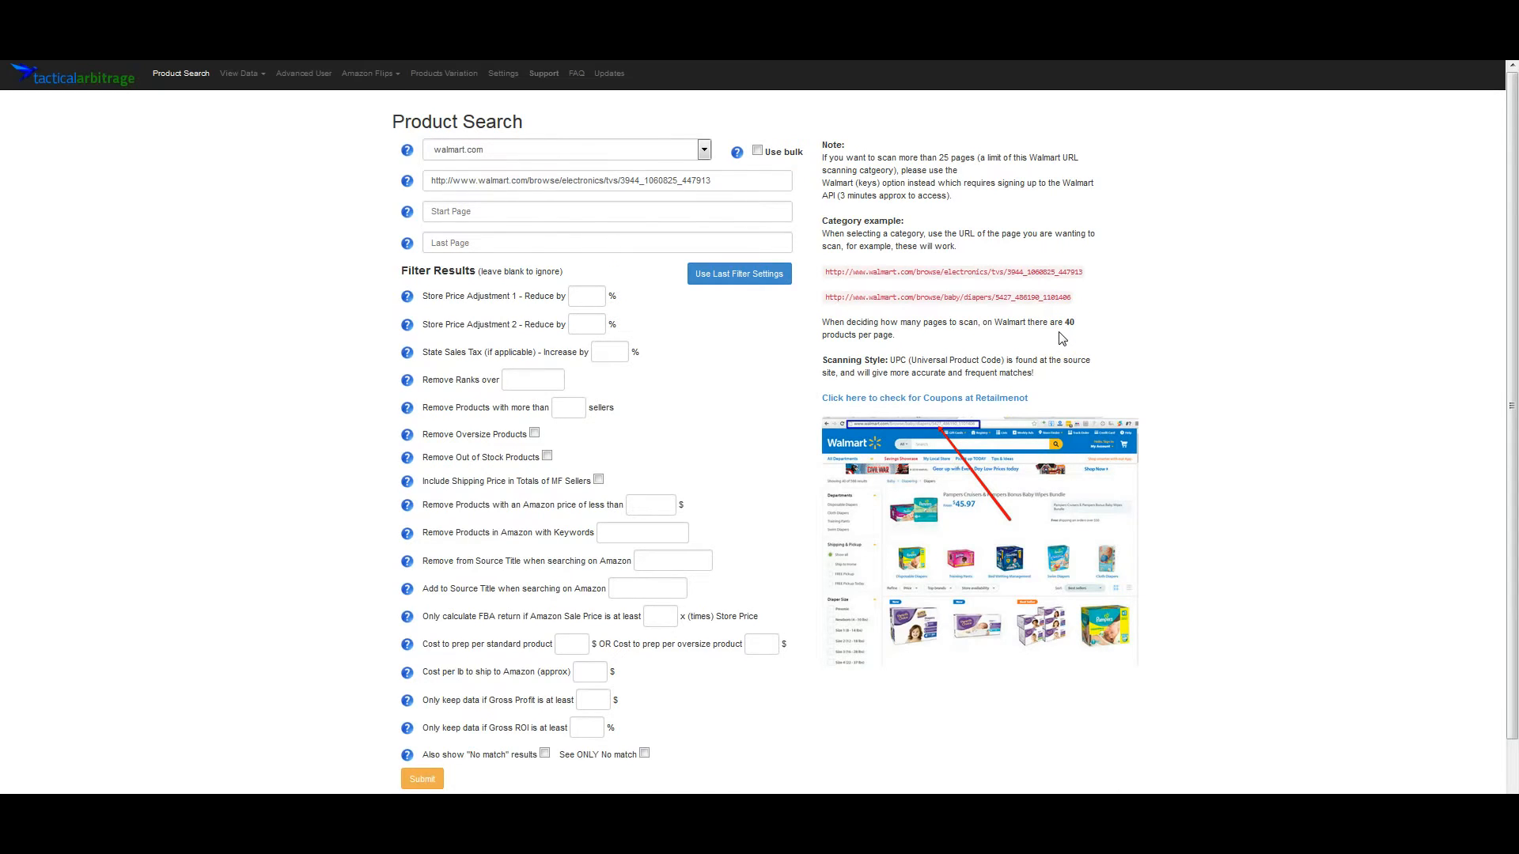
# Step: Set the start page to 1 and make the Last Page field active
pyautogui.click(511, 219)
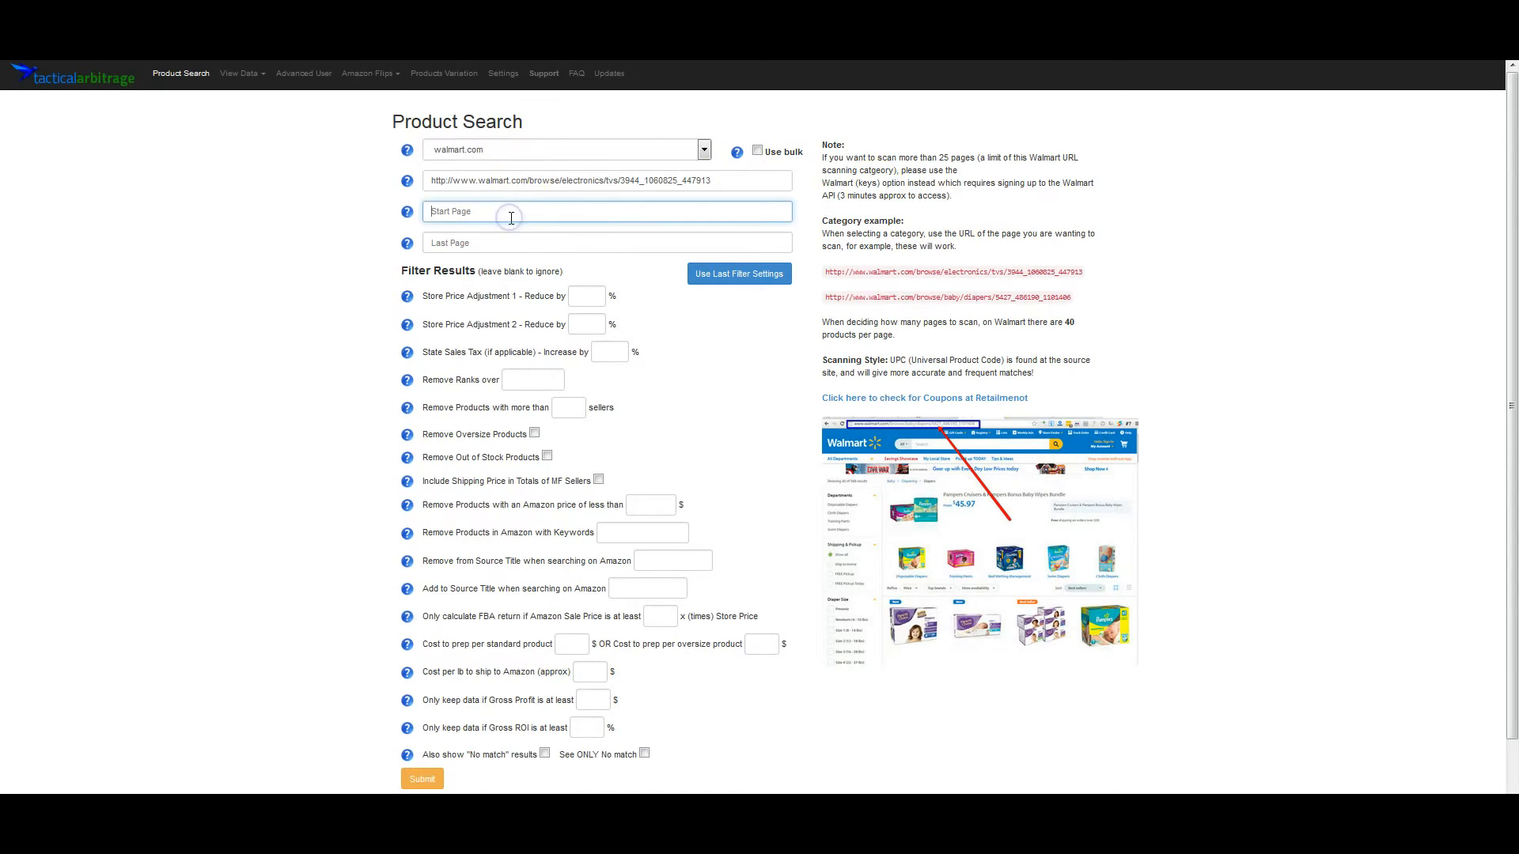
pyautogui.write('1')
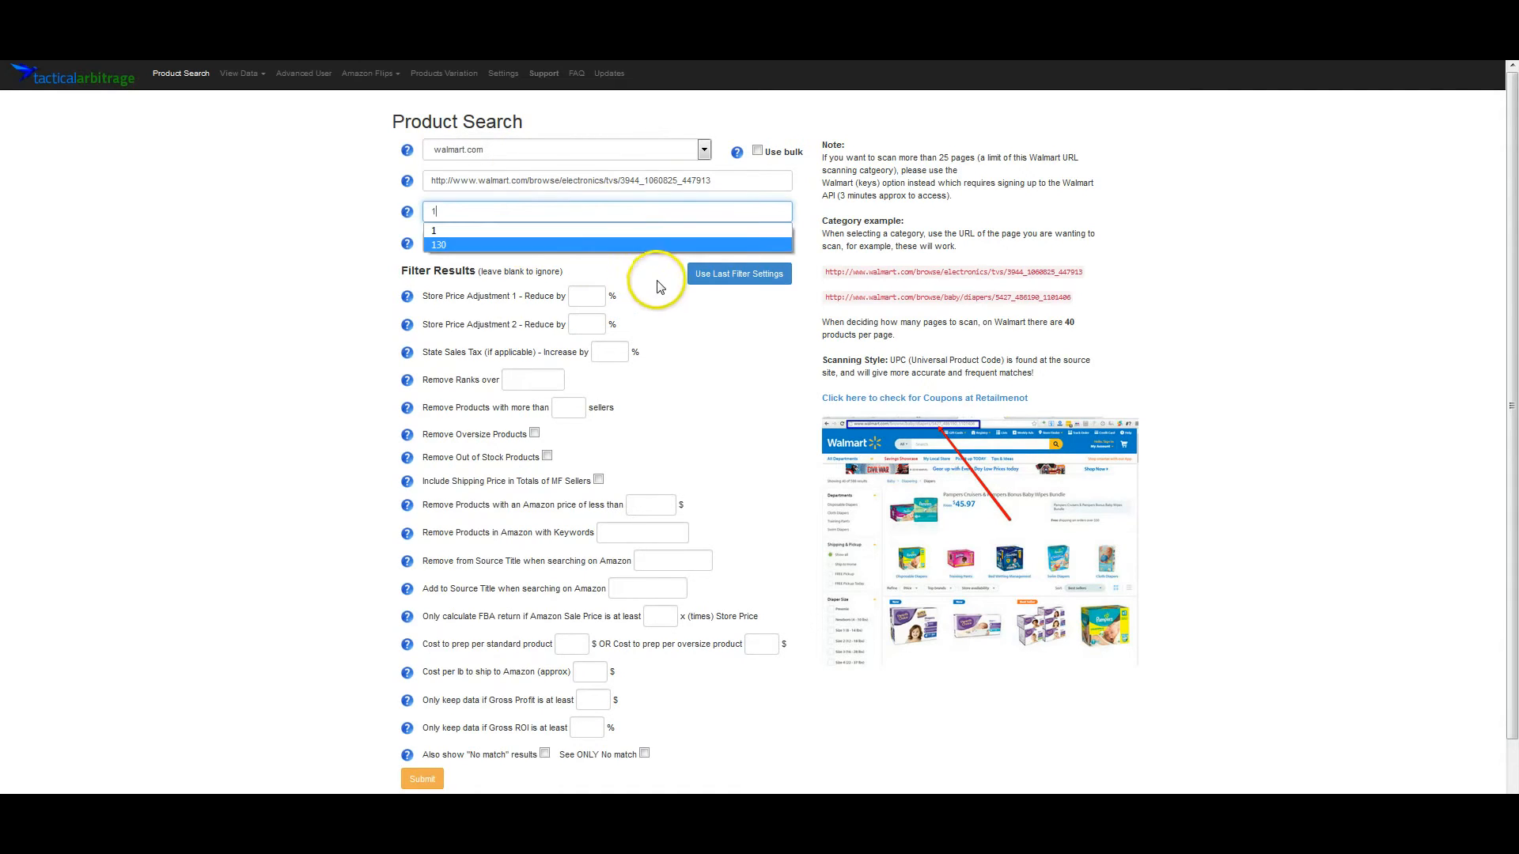
pyautogui.click(587, 239)
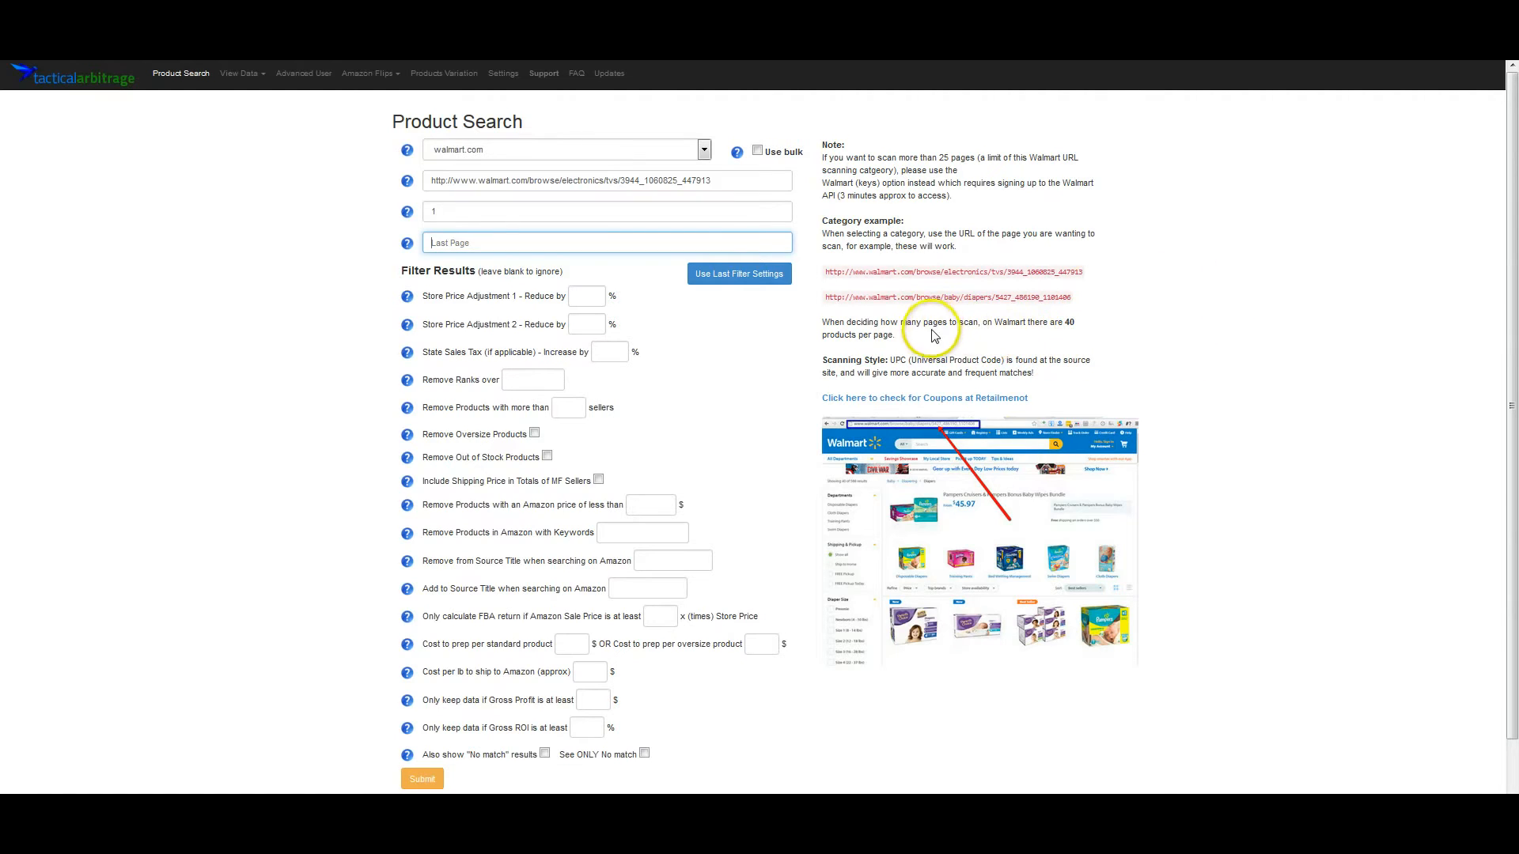
# Step: Copy the category URL and open it in the browser to show Walmart's All TVs listing
pyautogui.tripleClick(582, 177)
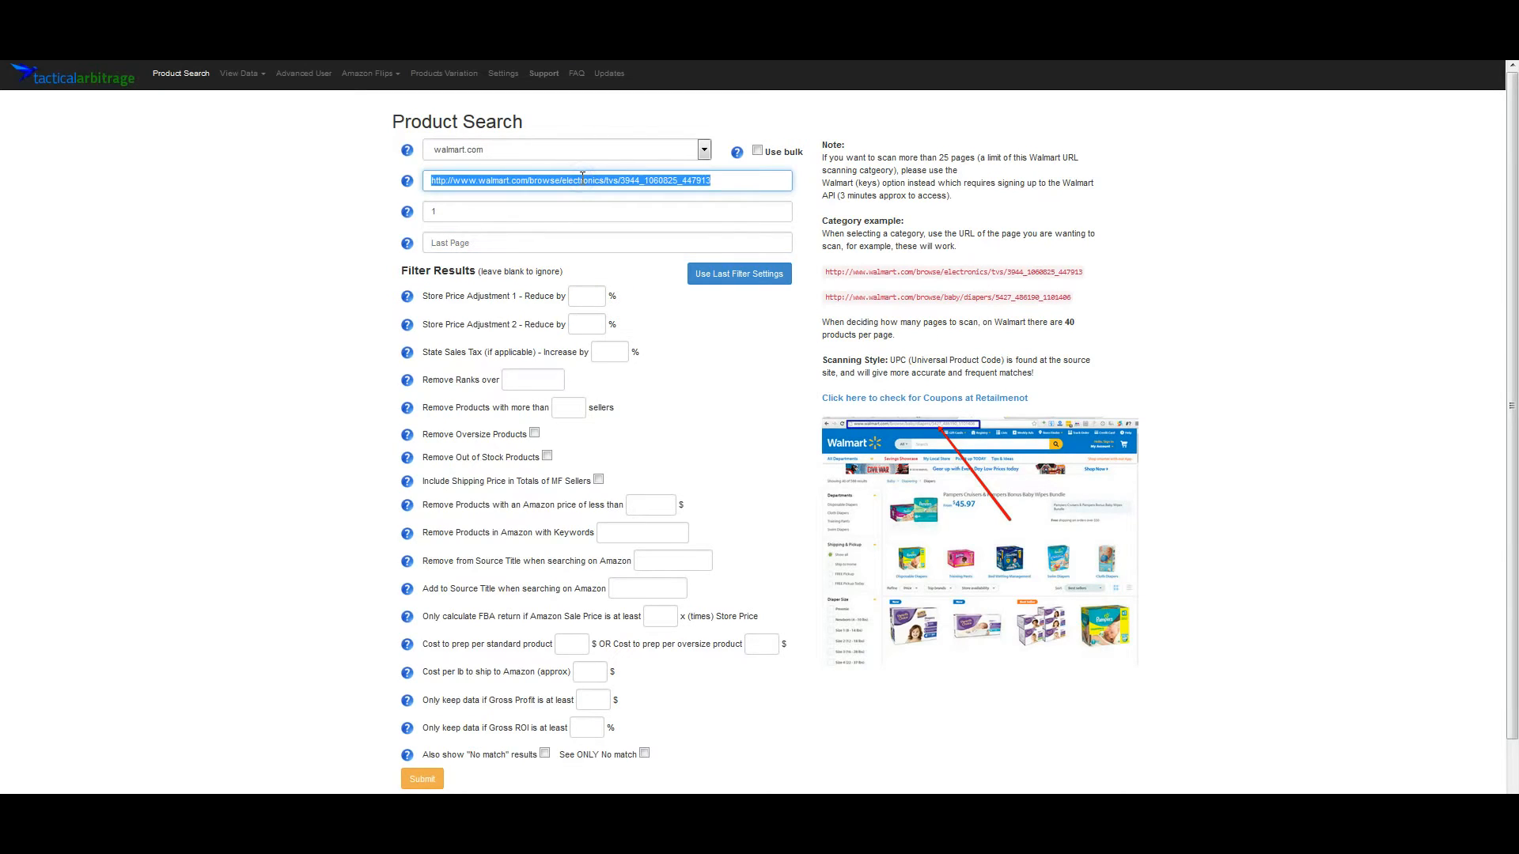
pyautogui.press('Return')
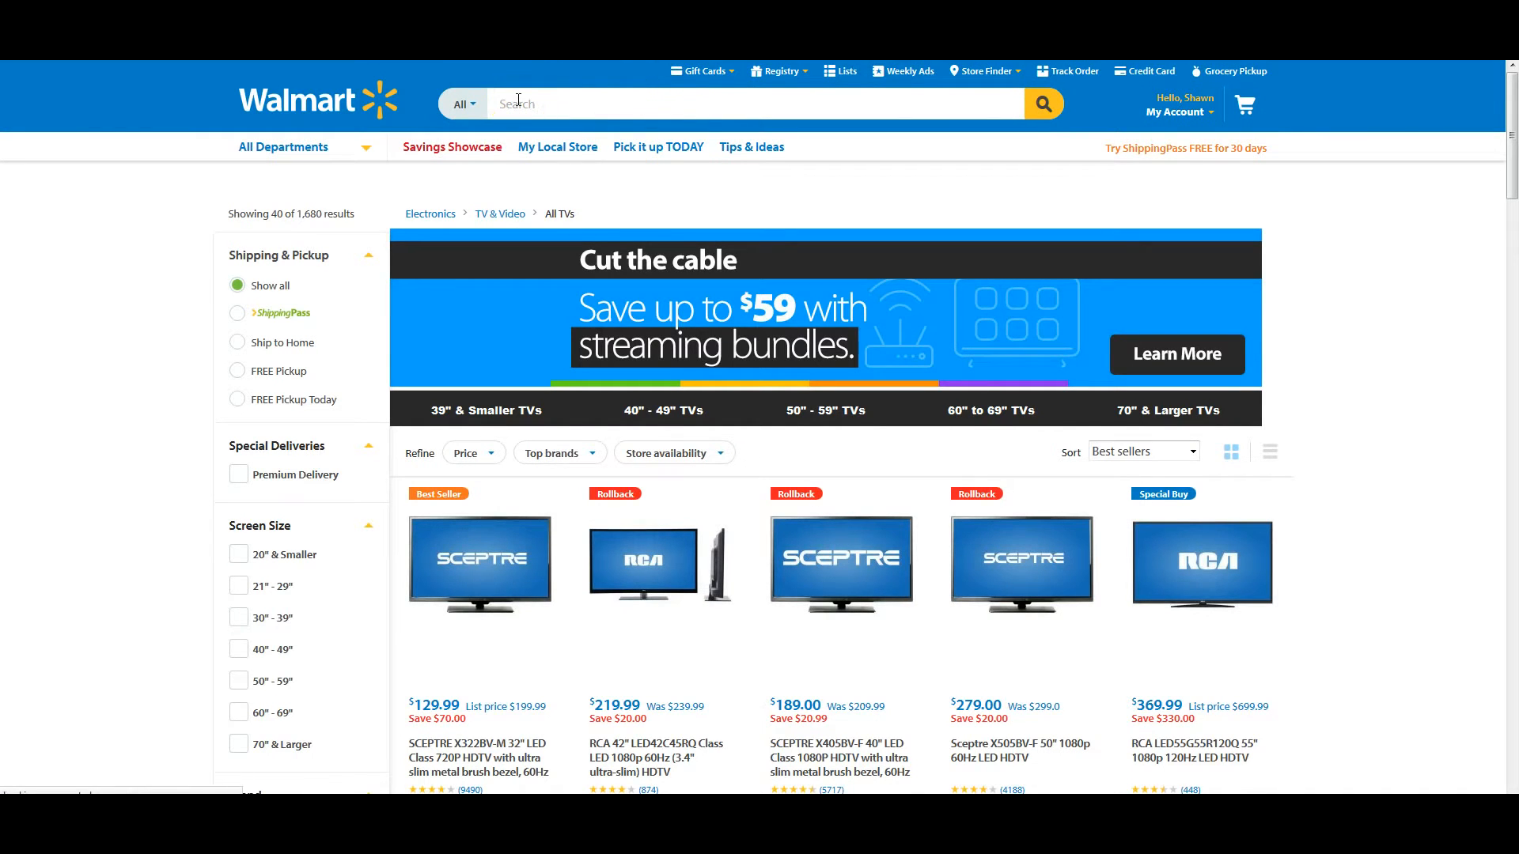
pyautogui.click(580, 96)
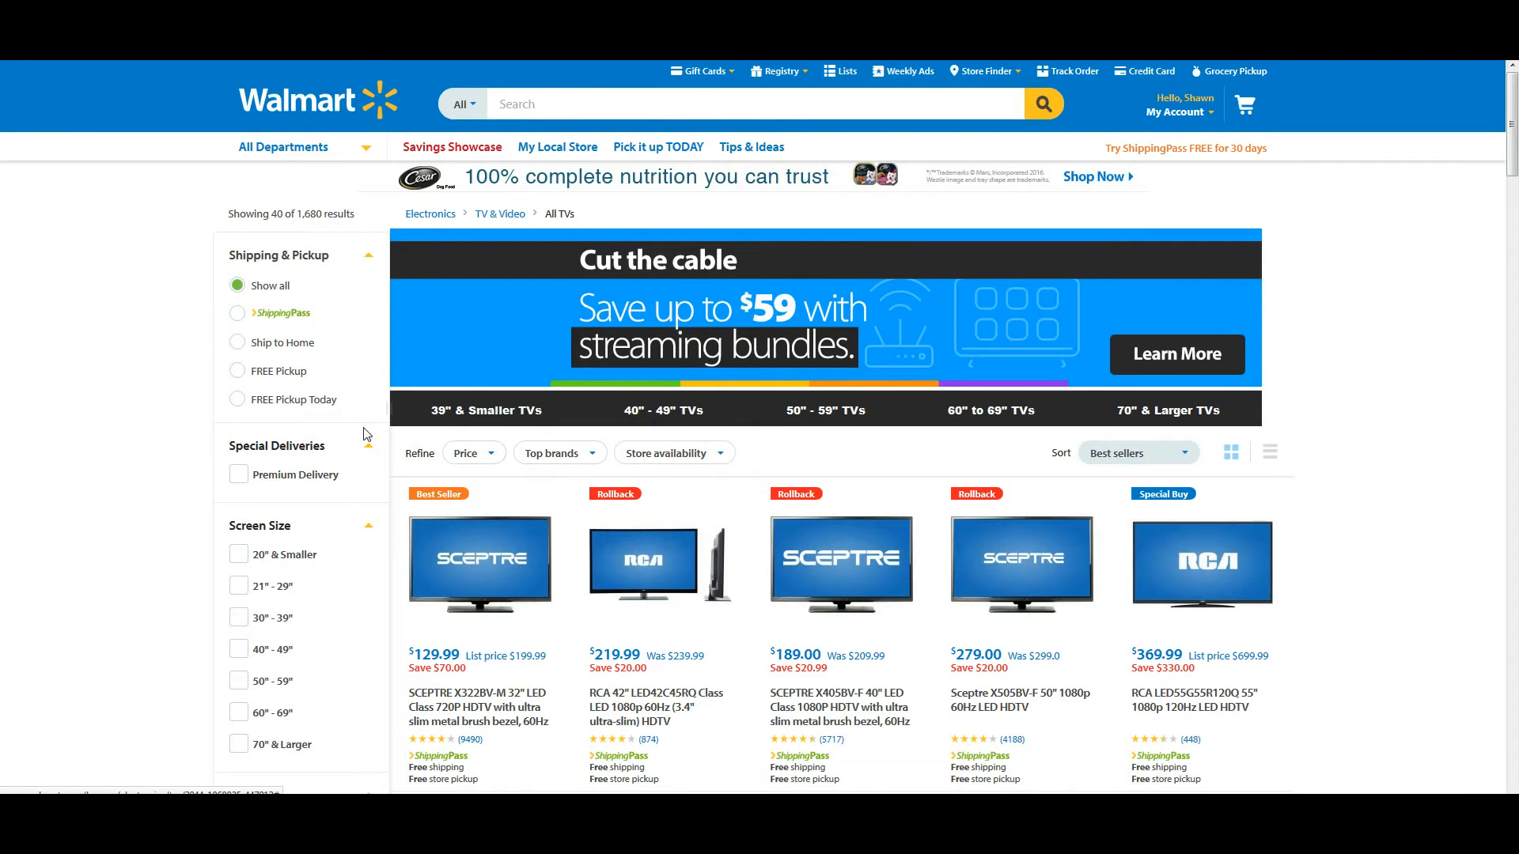
# Step: Open Walmart's LEGO & Building Sets category under Toys & Video Games and look through the products and subcategories on its page
pyautogui.click(366, 148)
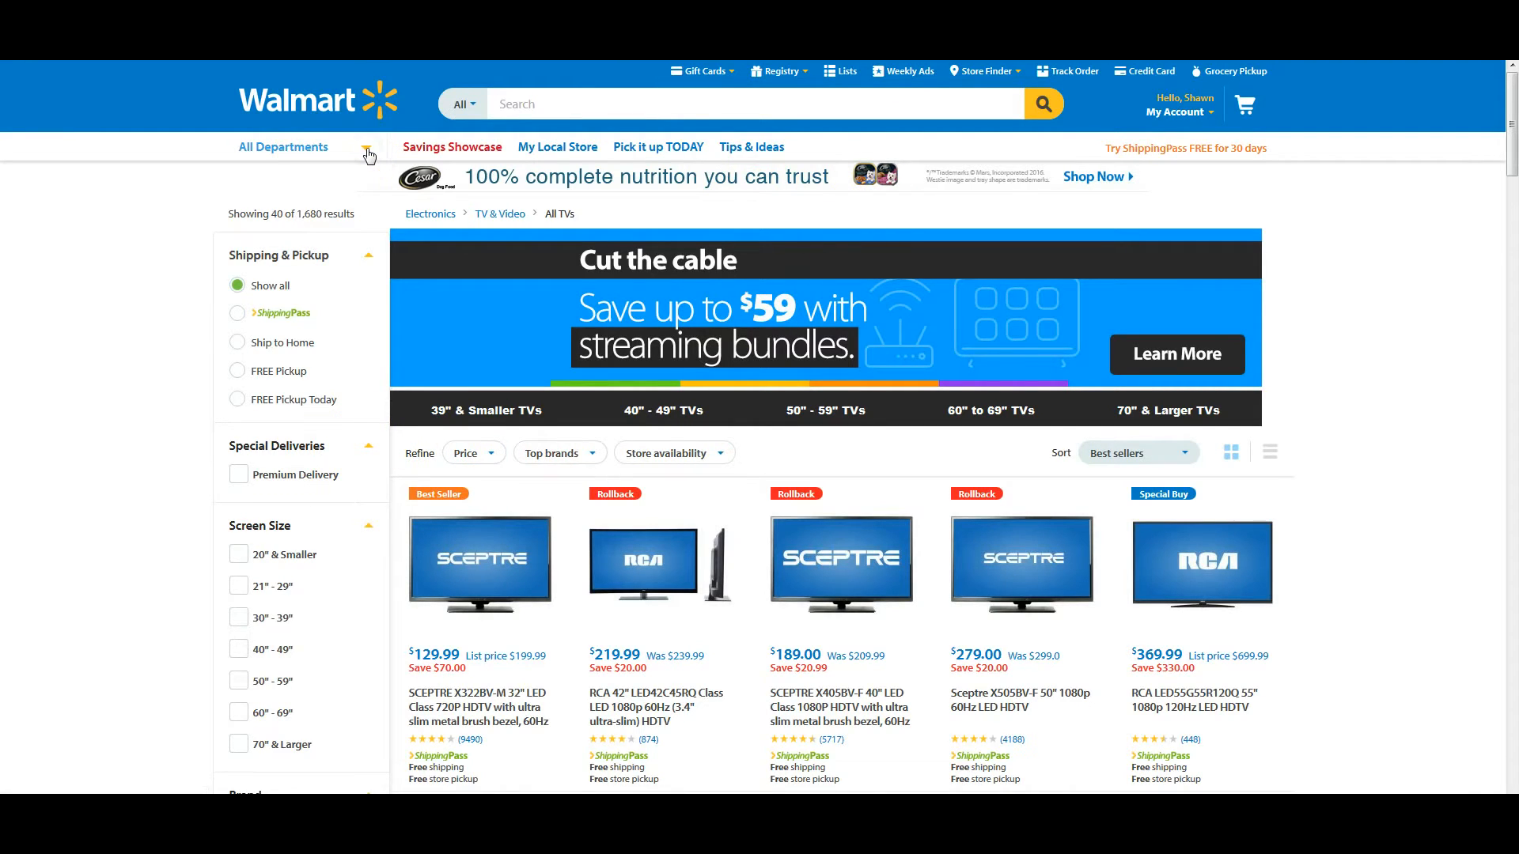
pyautogui.click(129, 192)
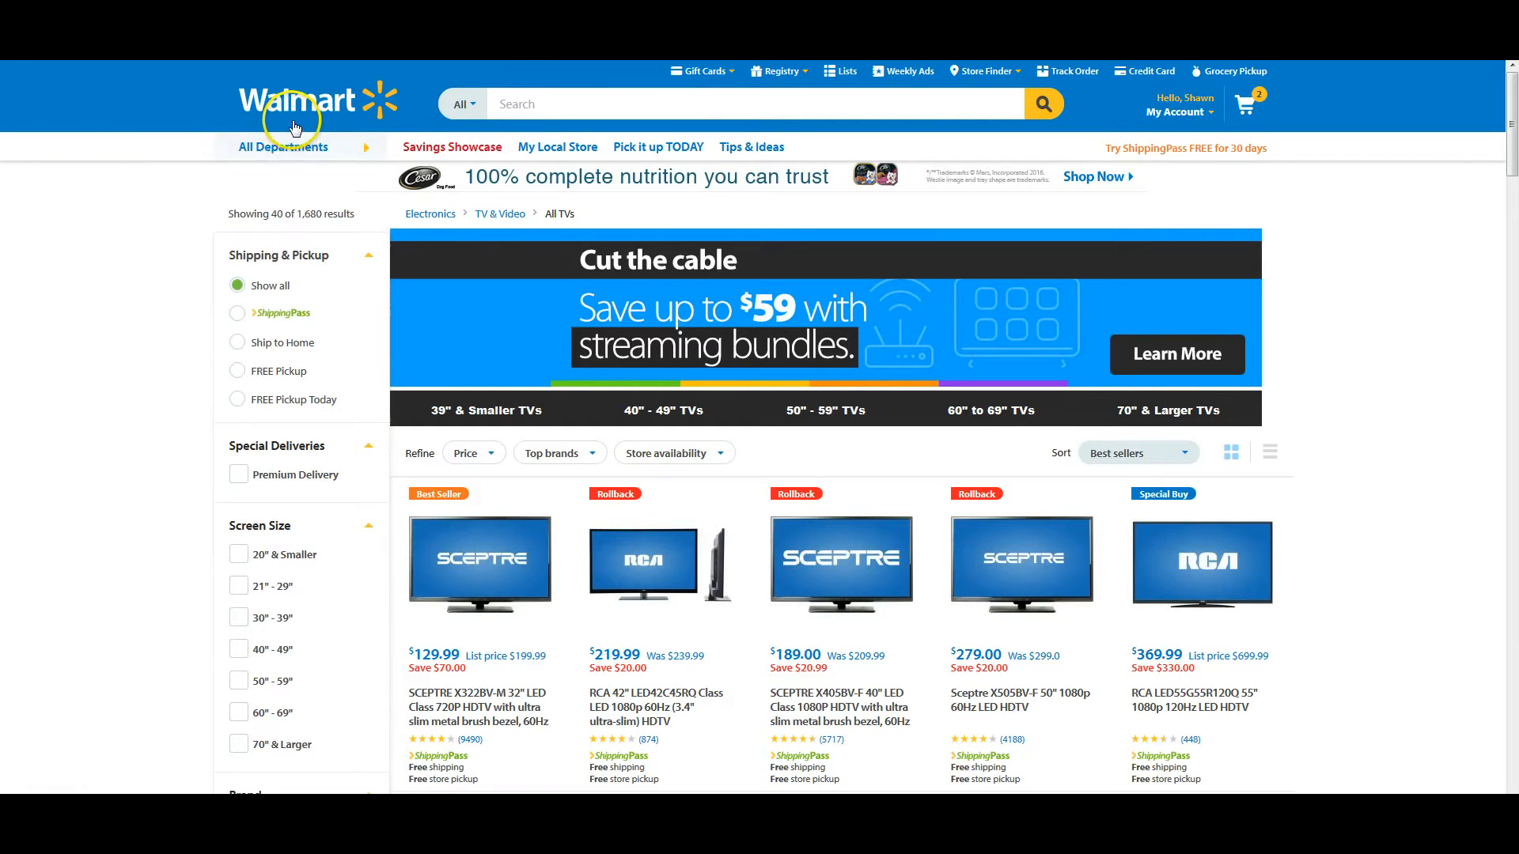
pyautogui.moveTo(300, 154)
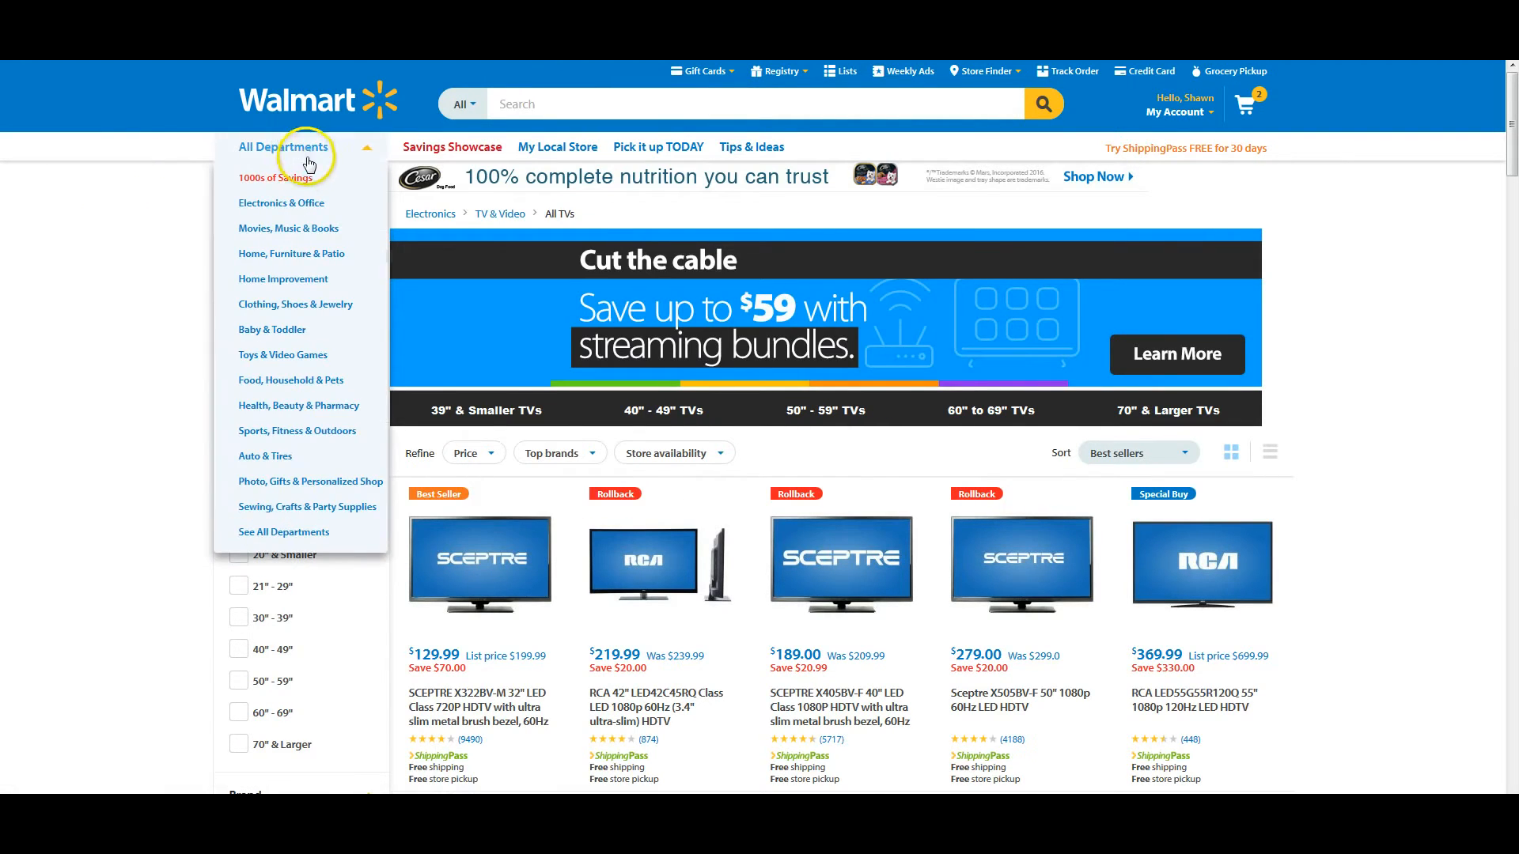
pyautogui.moveTo(336, 357)
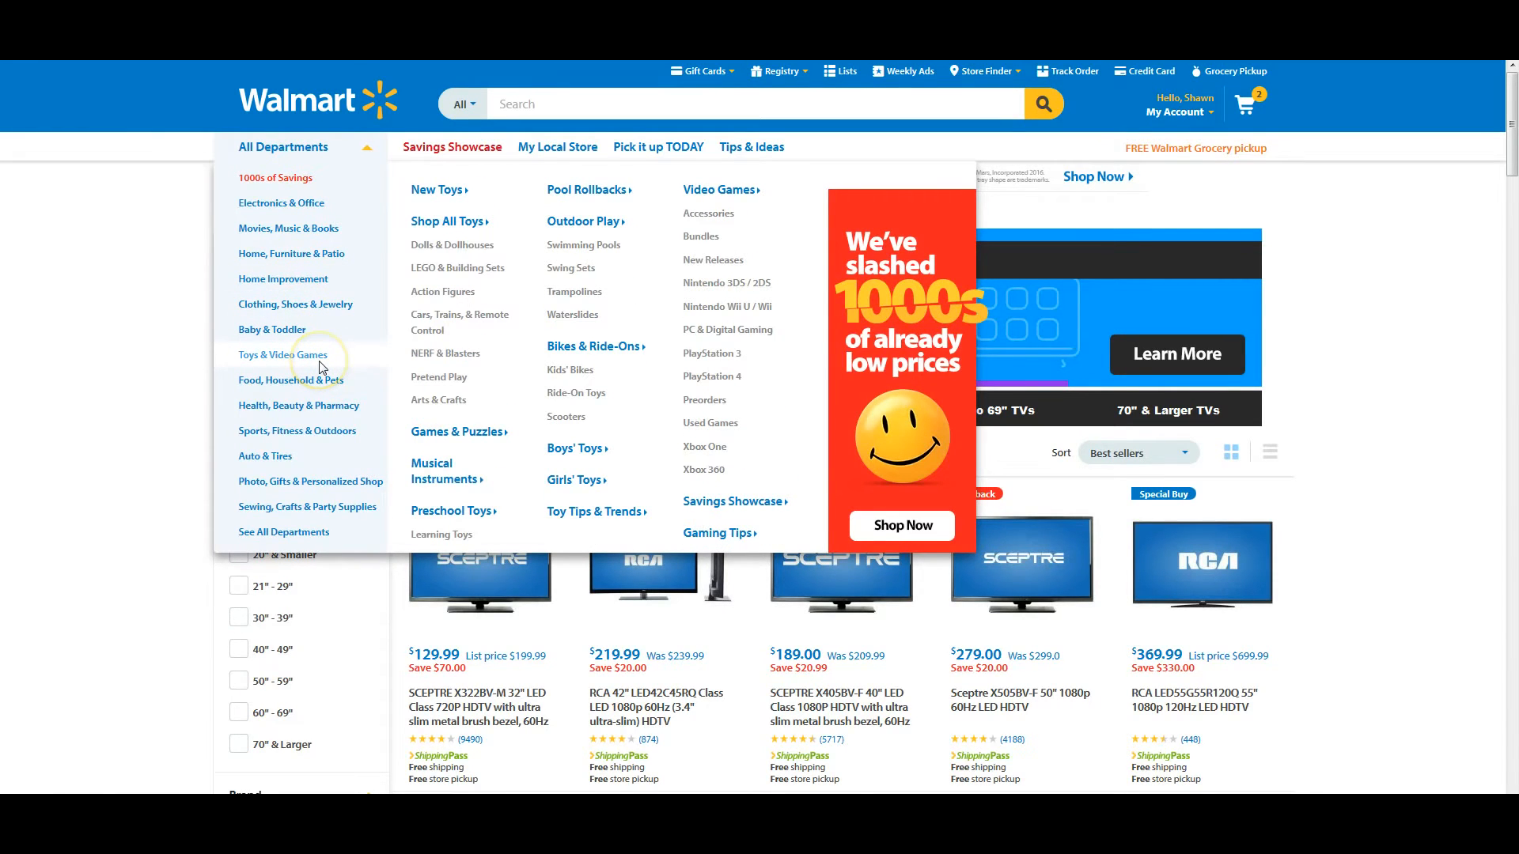
pyautogui.click(490, 270)
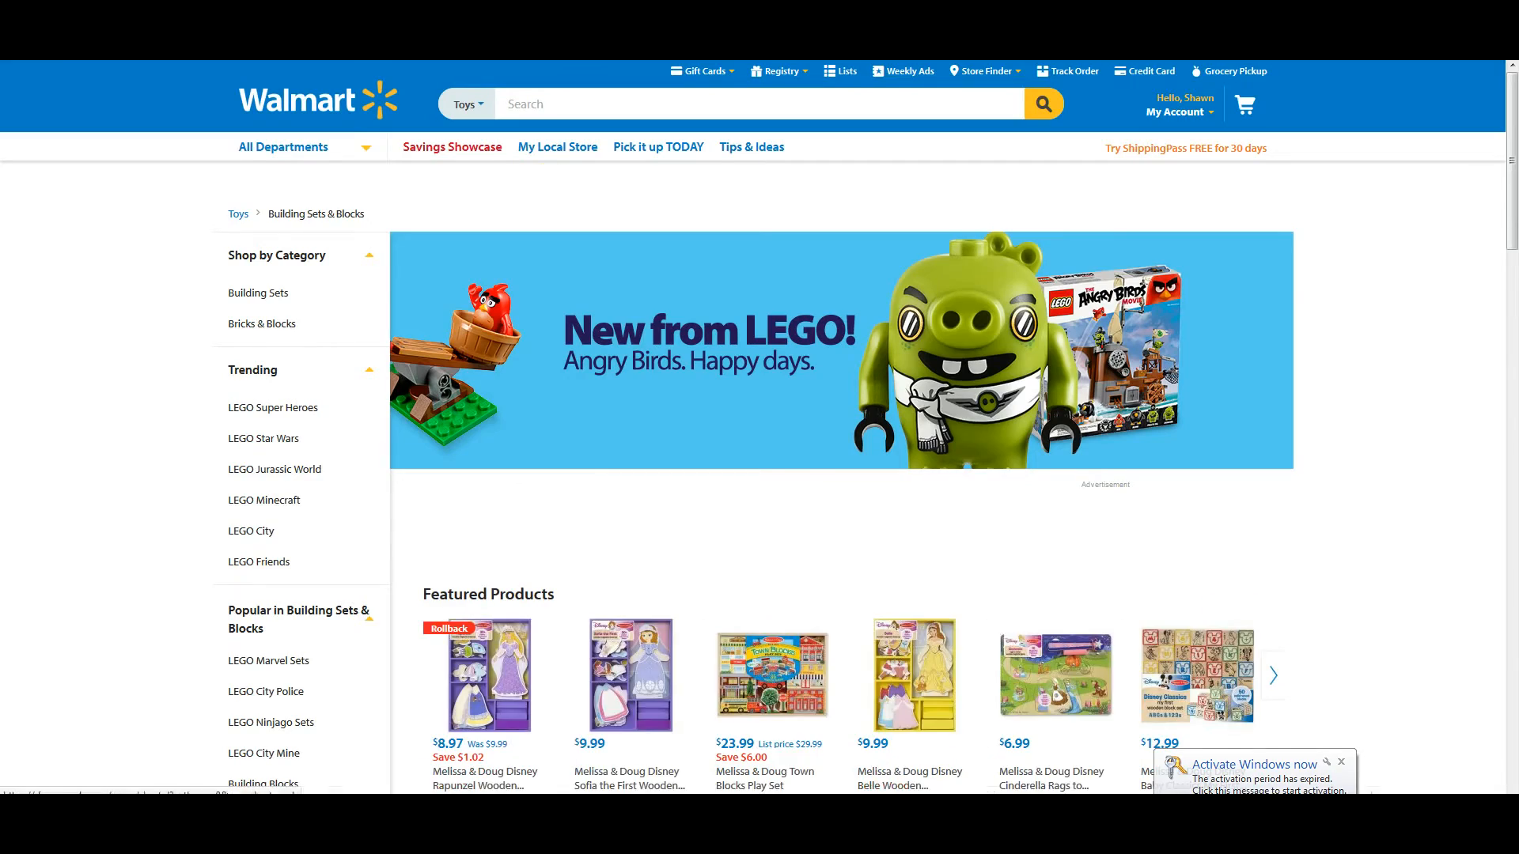
pyautogui.scroll(-10, 791, 457)
pyautogui.scroll(-13, 791, 466)
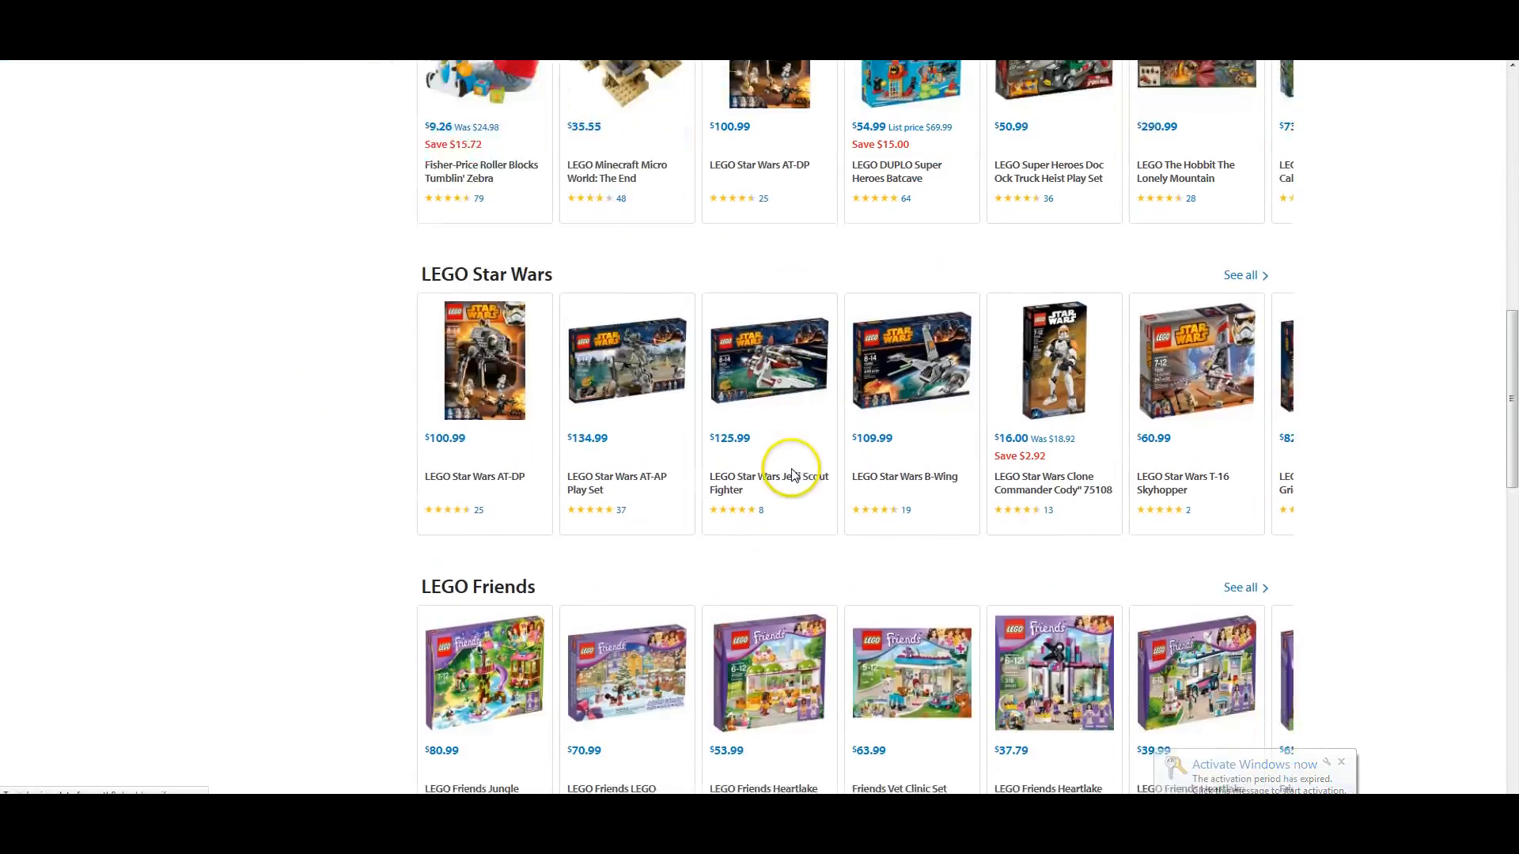
pyautogui.scroll(-2, 777, 504)
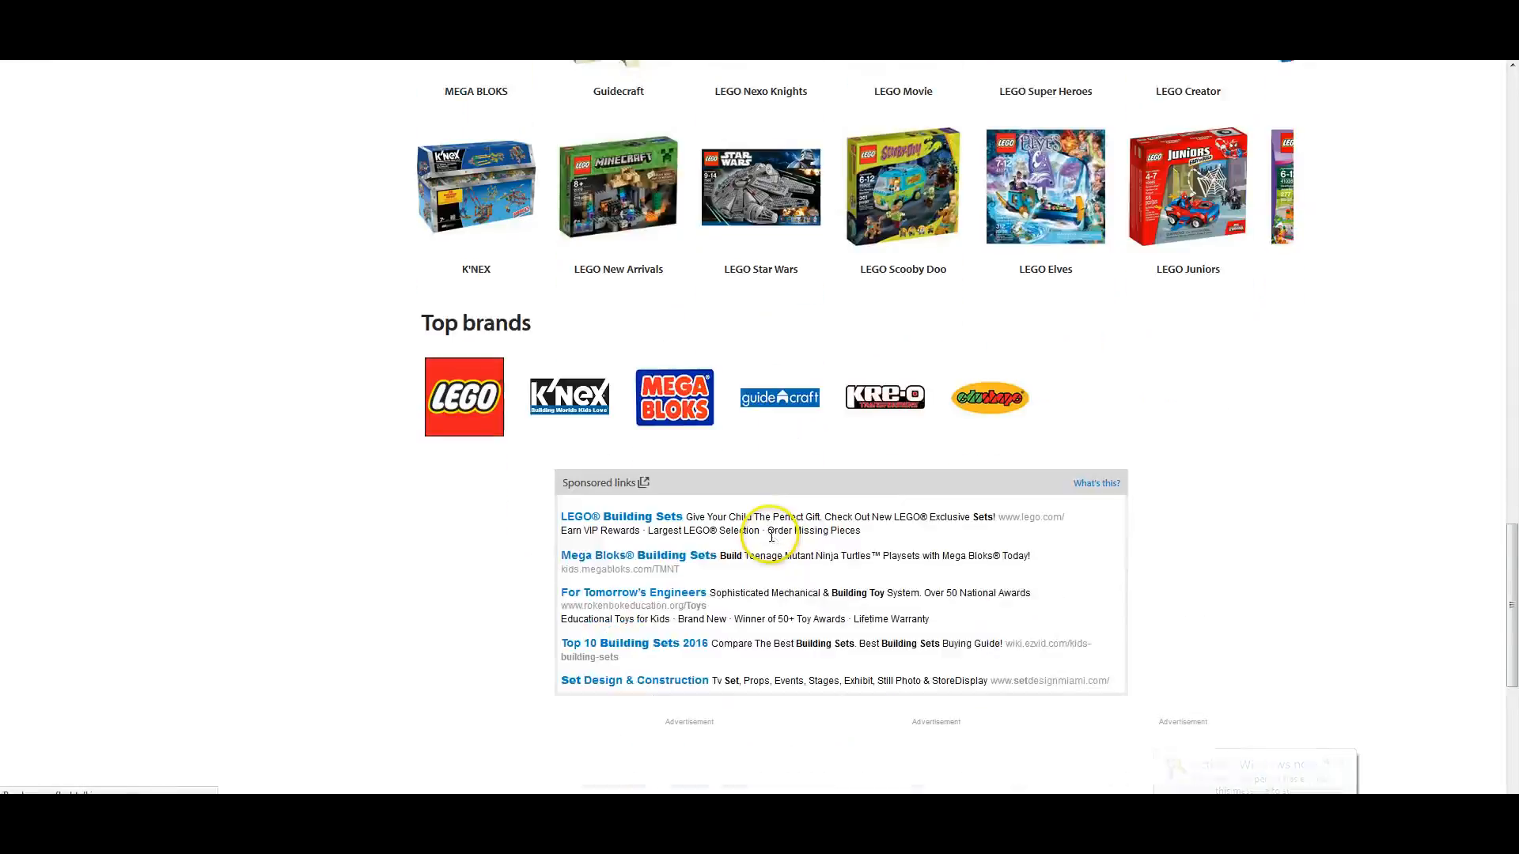
pyautogui.scroll(10, 777, 507)
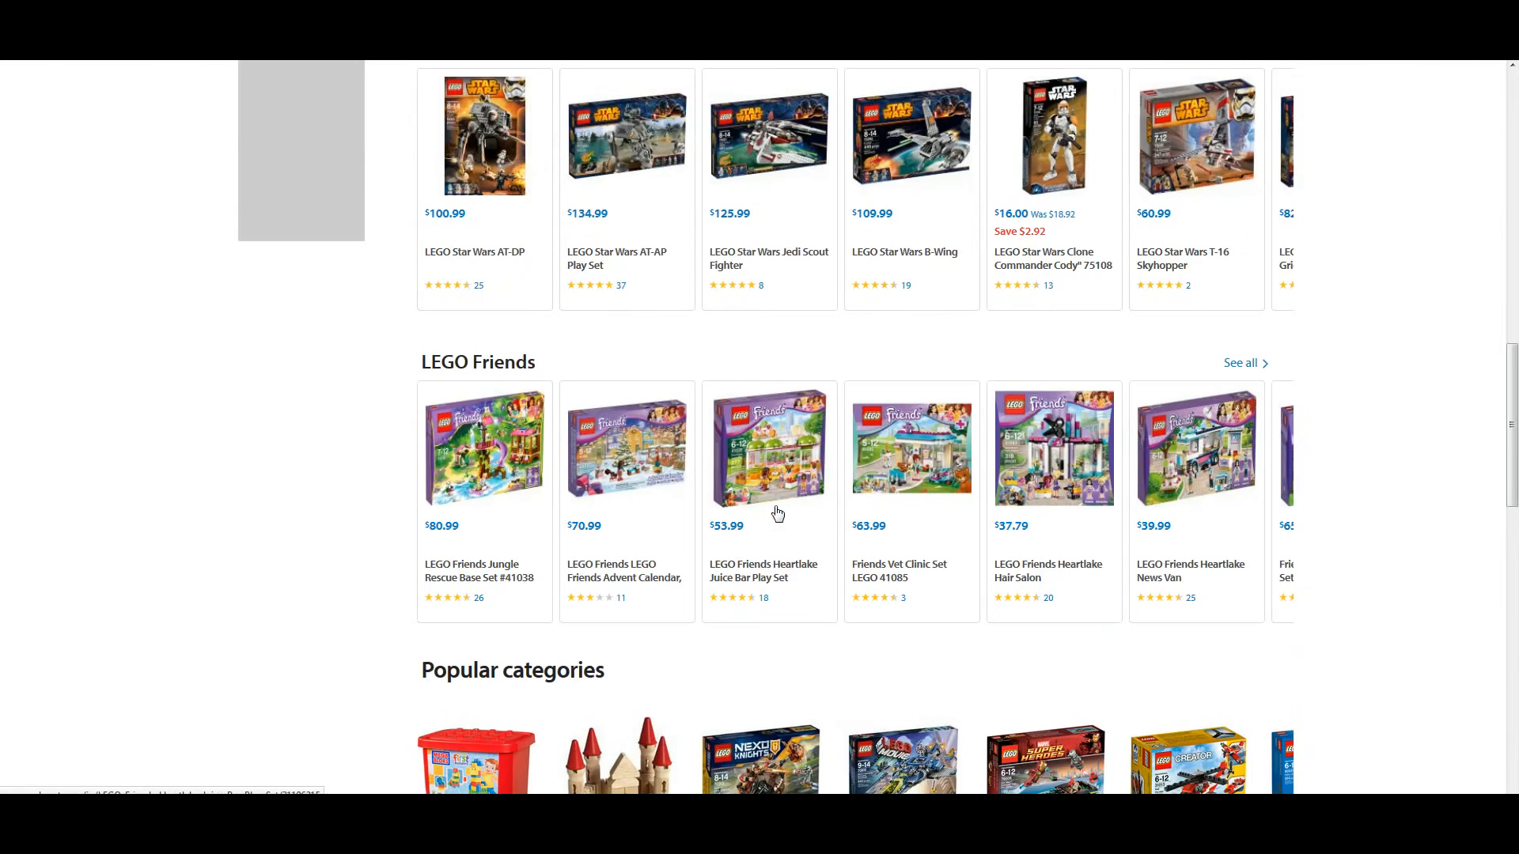
pyautogui.scroll(15, 778, 514)
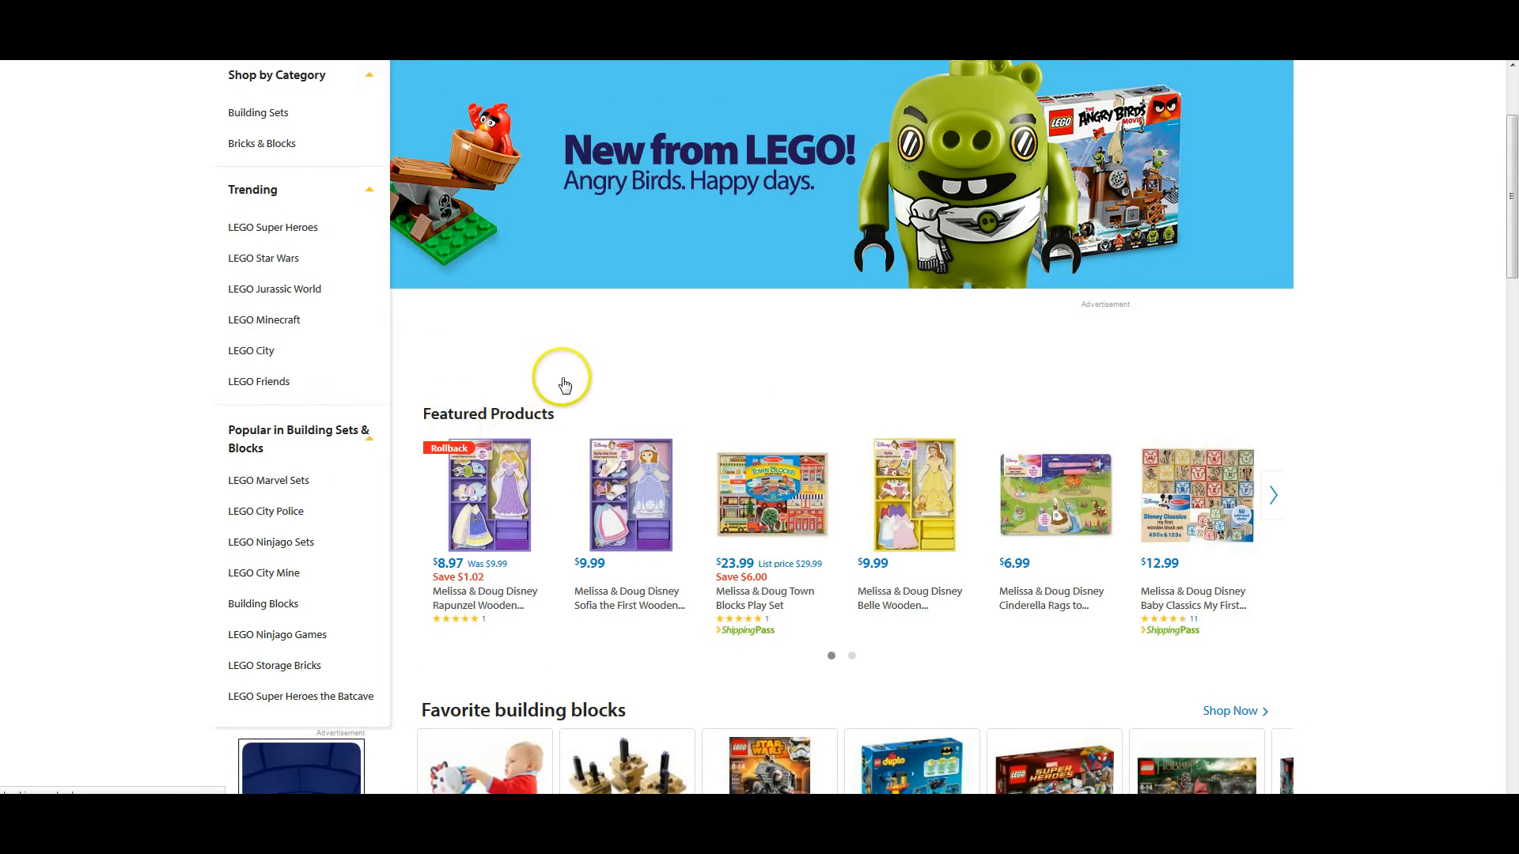
# Step: Look over the Building Sets & Blocks category page and open its Building Sets subcategory
pyautogui.scroll(-1, 518, 396)
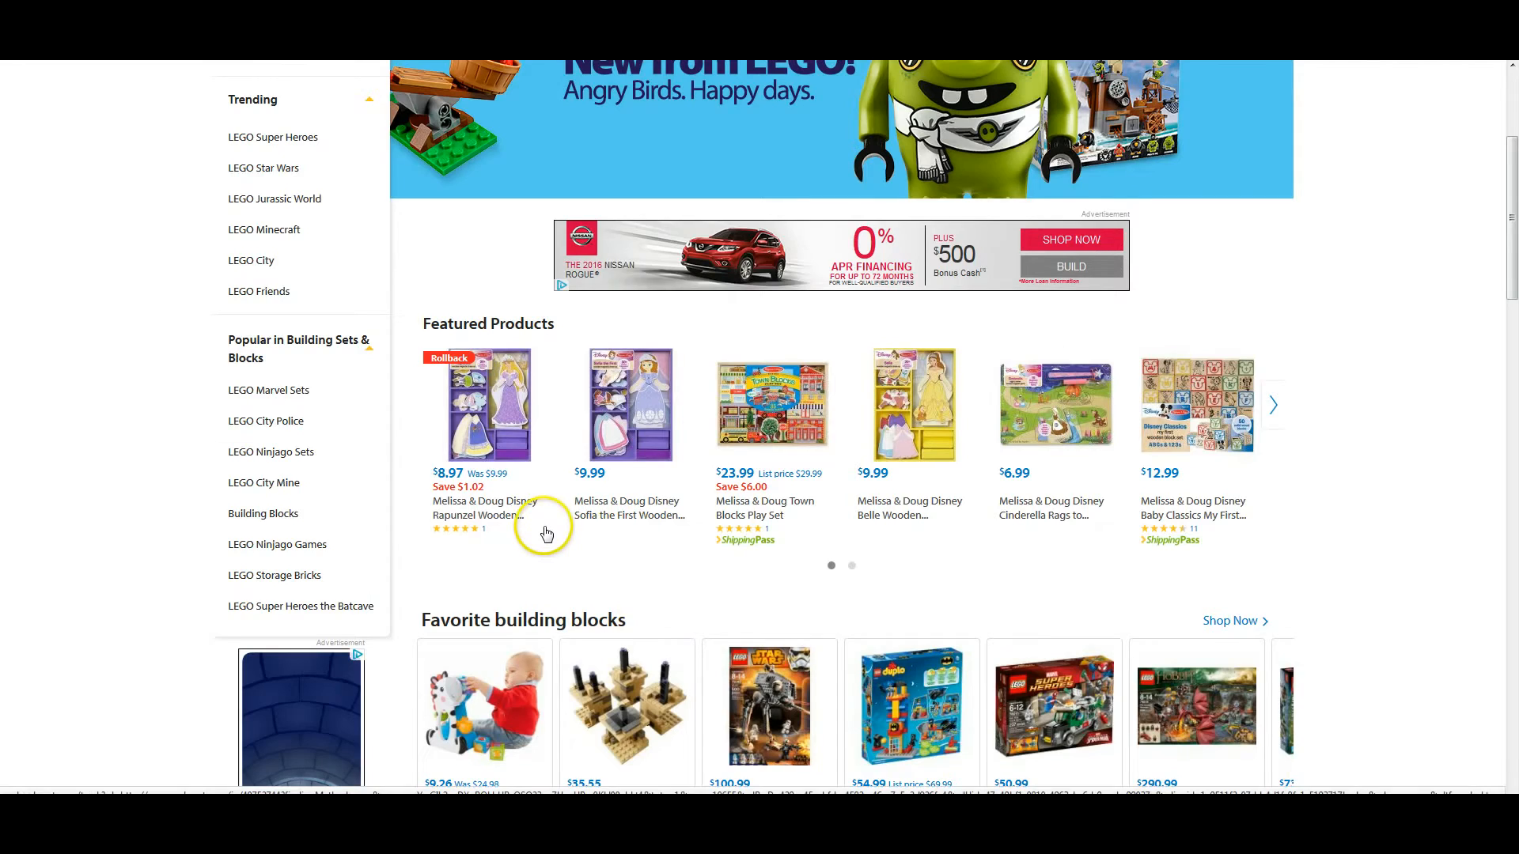
pyautogui.scroll(2, 545, 534)
pyautogui.scroll(2, 442, 411)
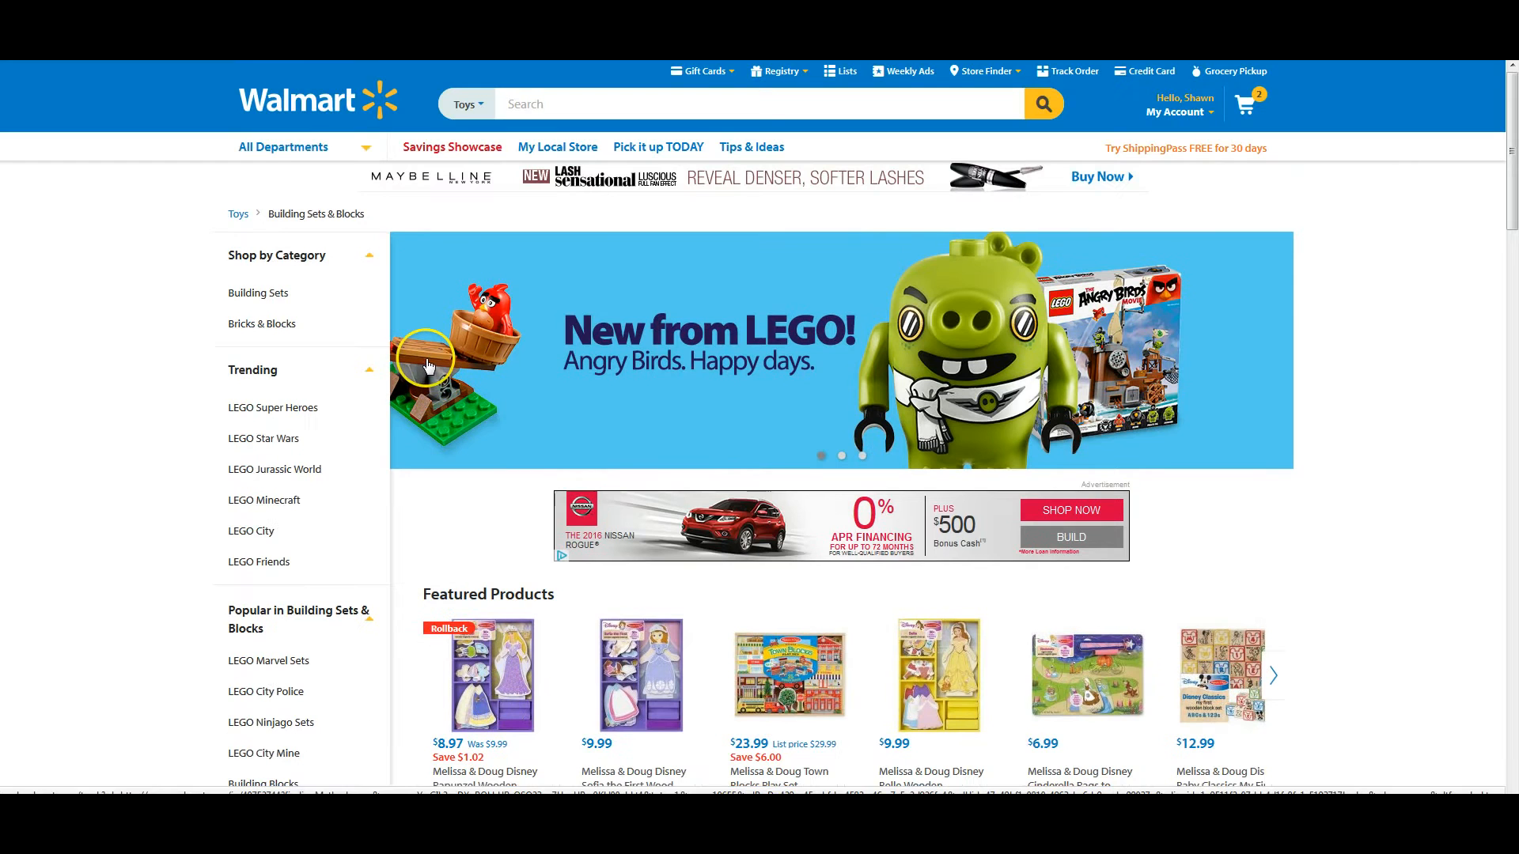
pyautogui.click(252, 296)
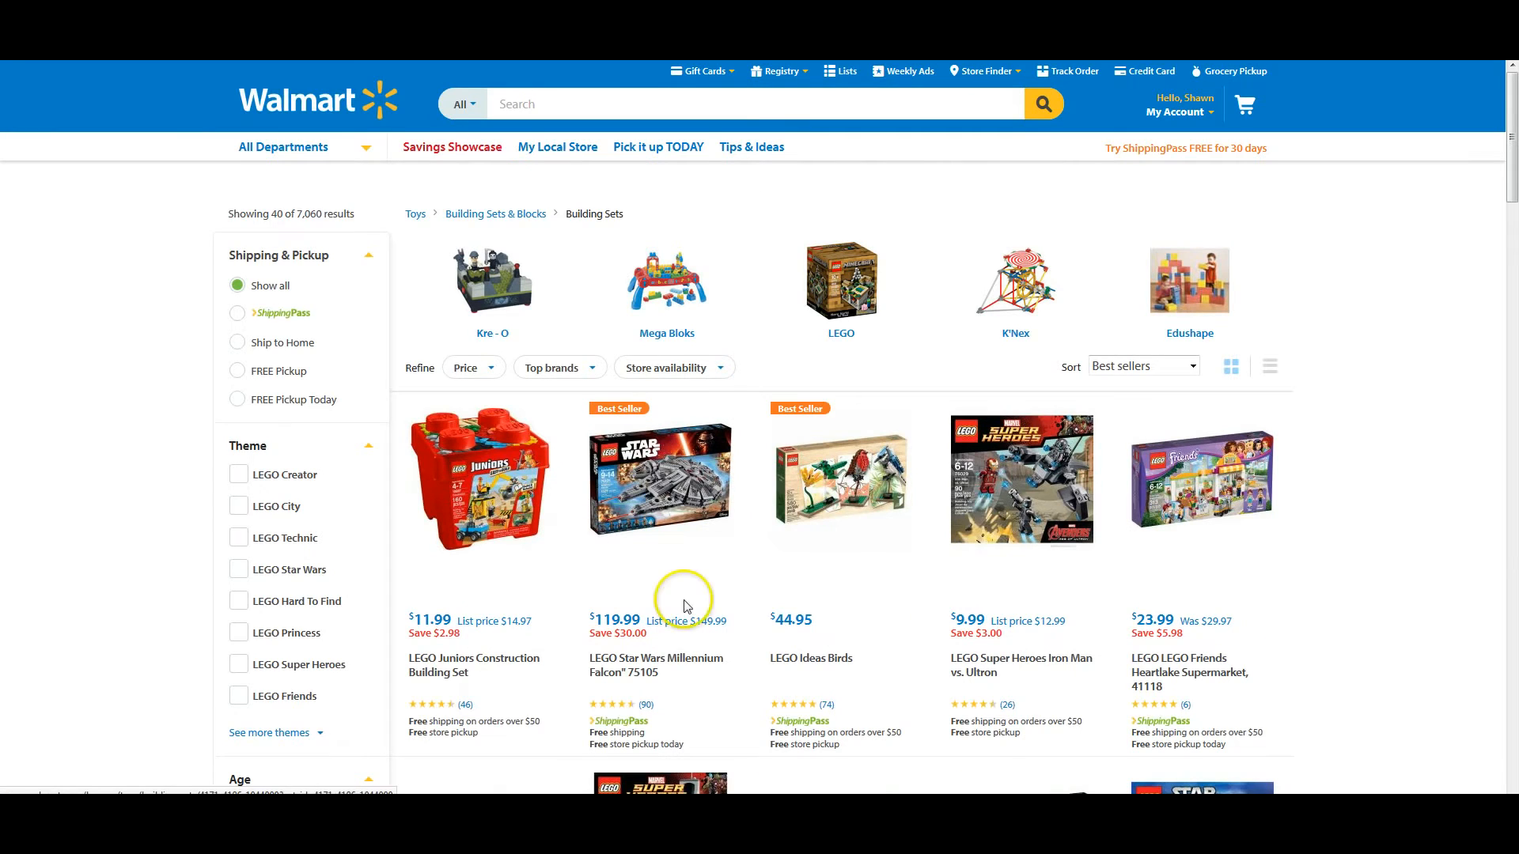
# Step: Look through the Building Sets product listing and check how many result pages it has
pyautogui.scroll(-7, 678, 610)
pyautogui.scroll(-8, 680, 621)
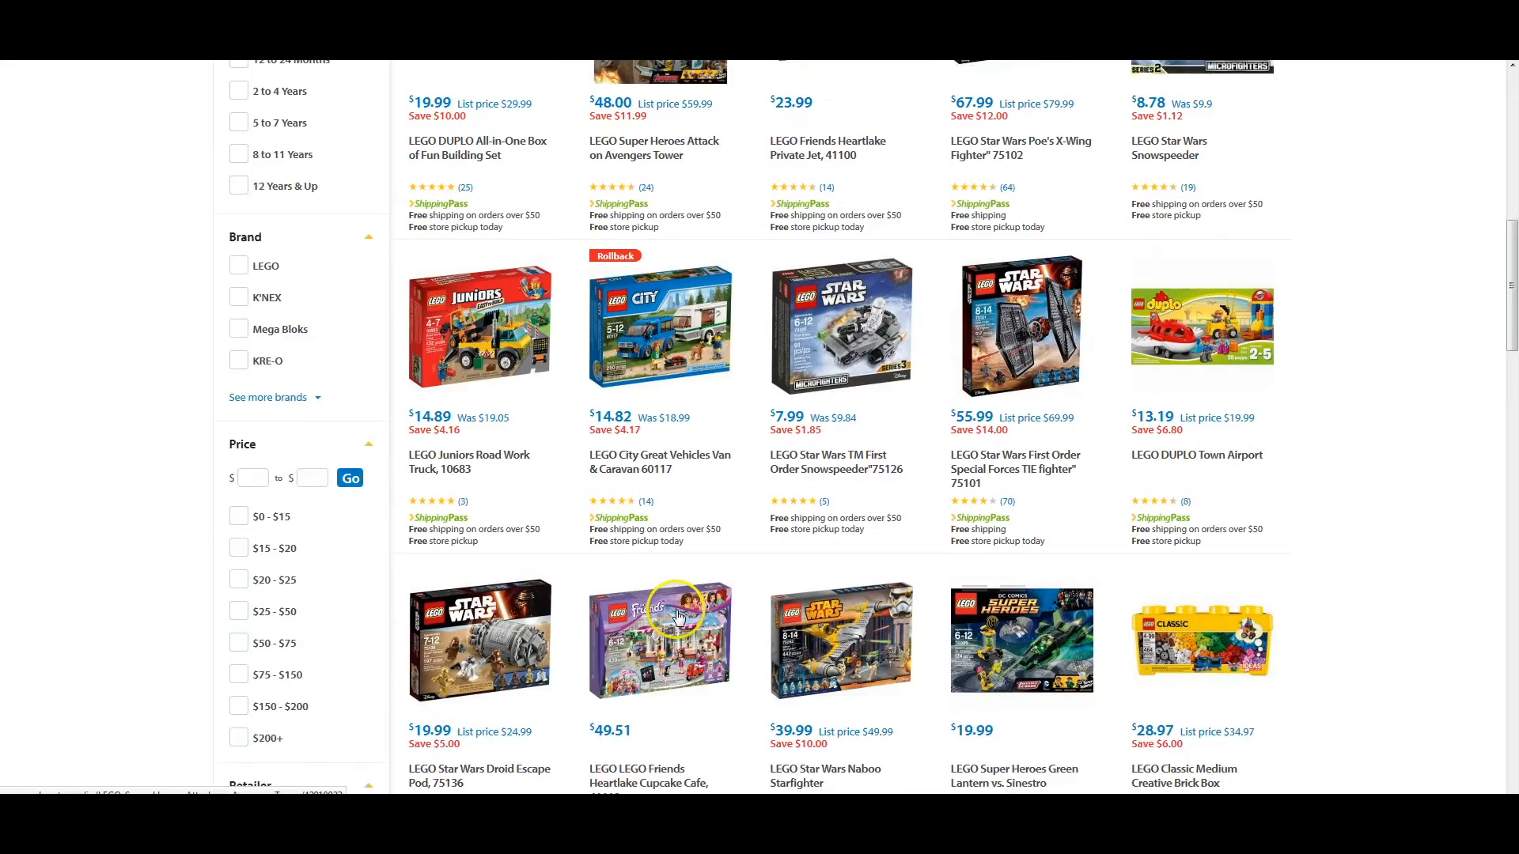
pyautogui.scroll(-15, 687, 632)
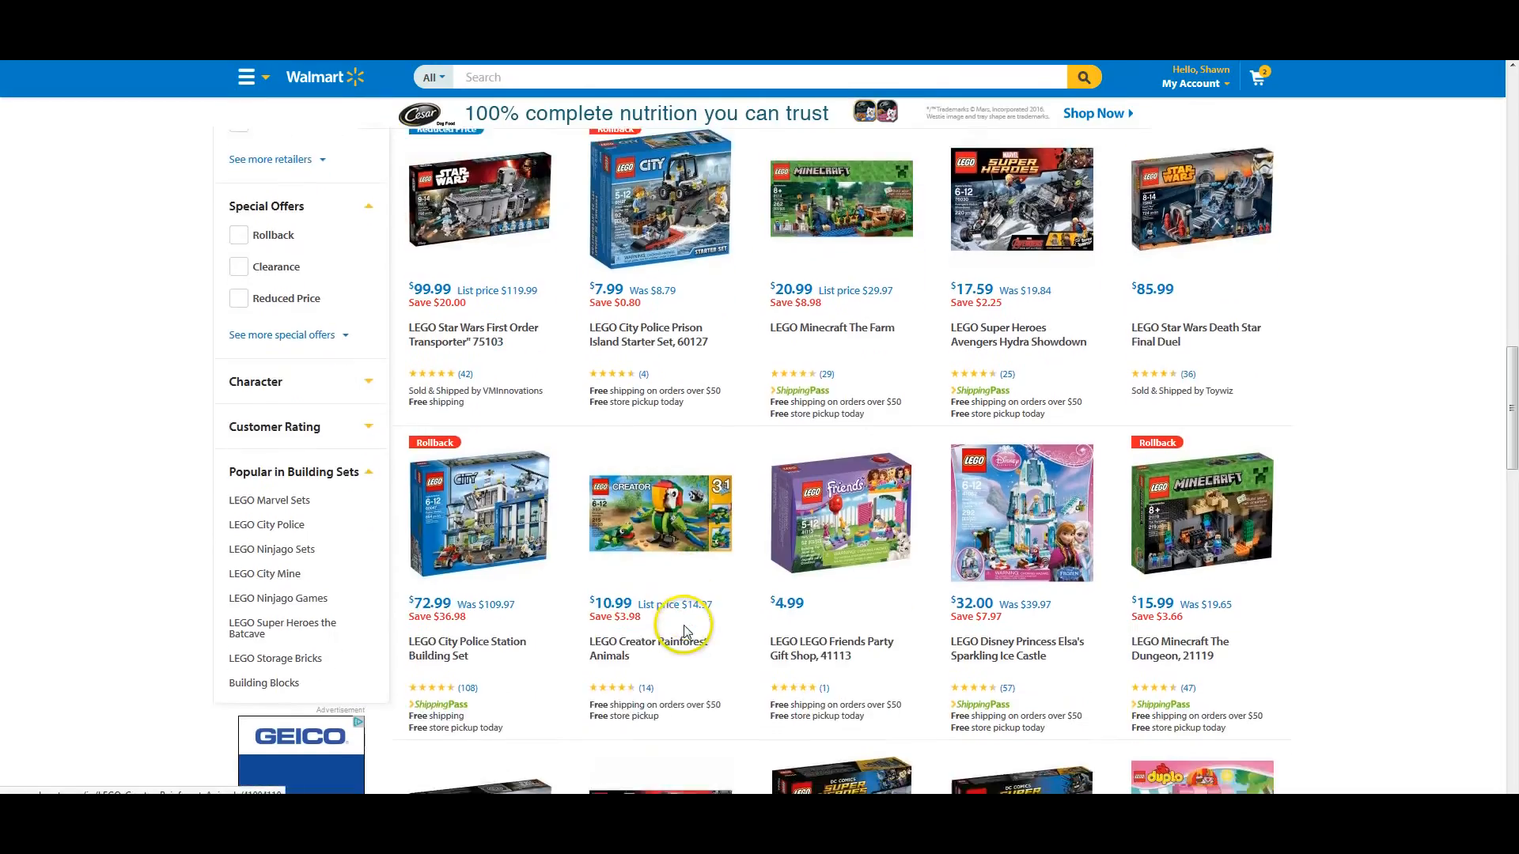
pyautogui.scroll(-4, 678, 621)
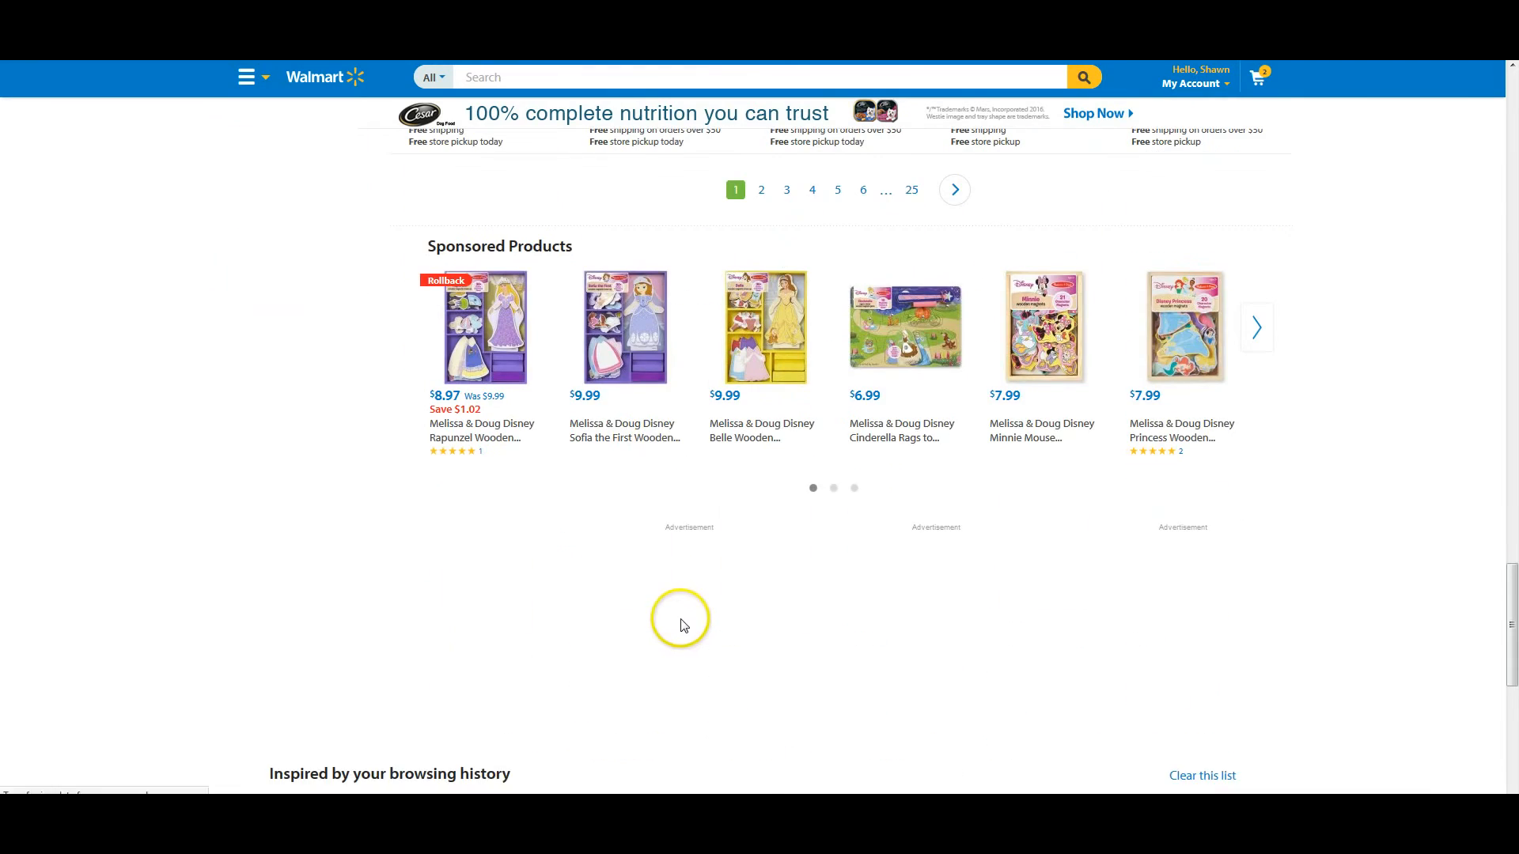
pyautogui.scroll(3, 753, 583)
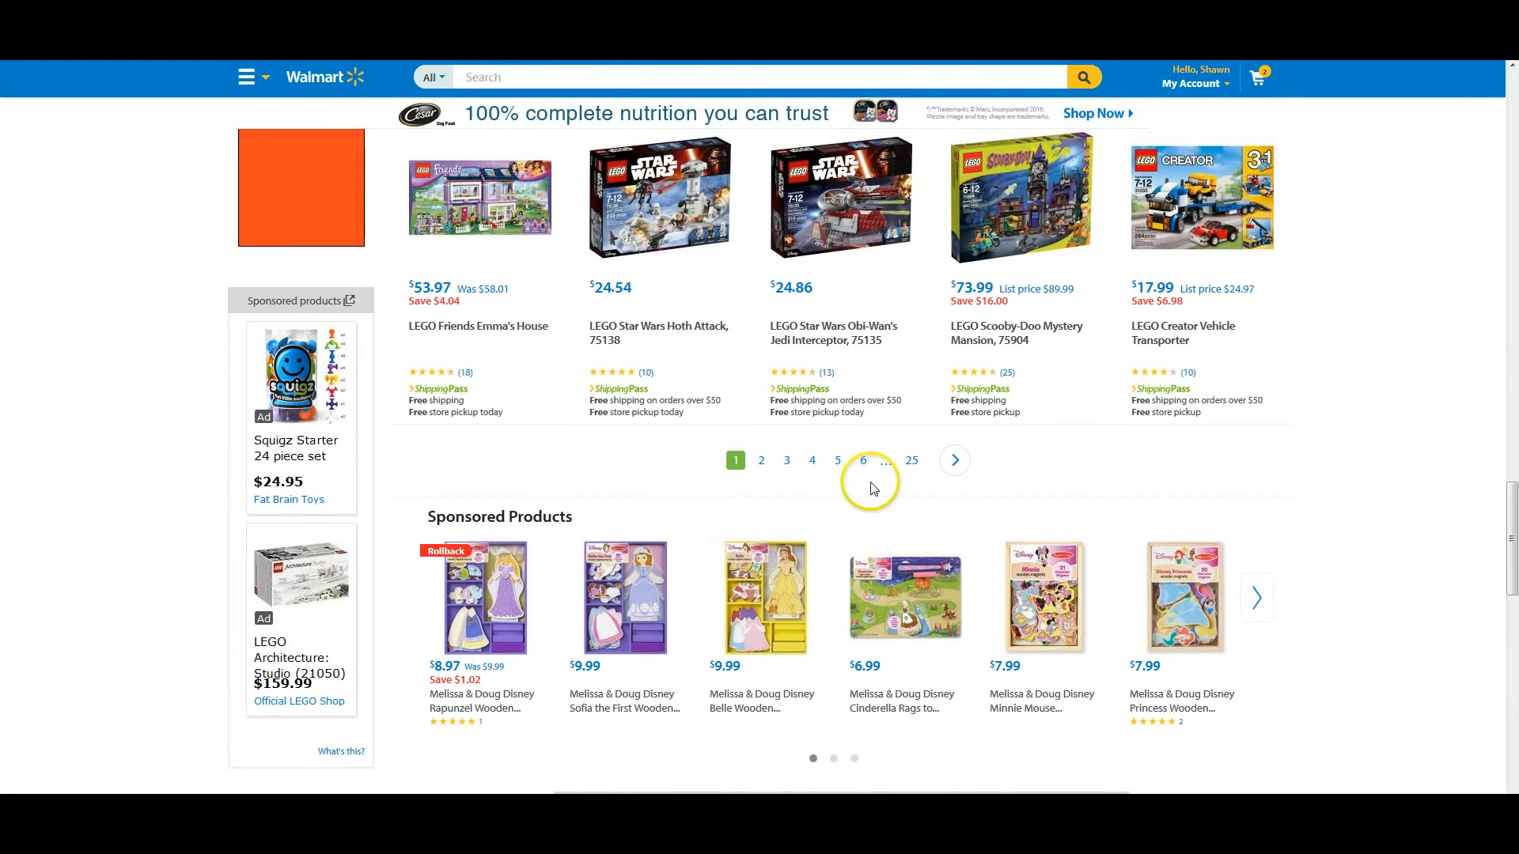
pyautogui.scroll(5, 870, 467)
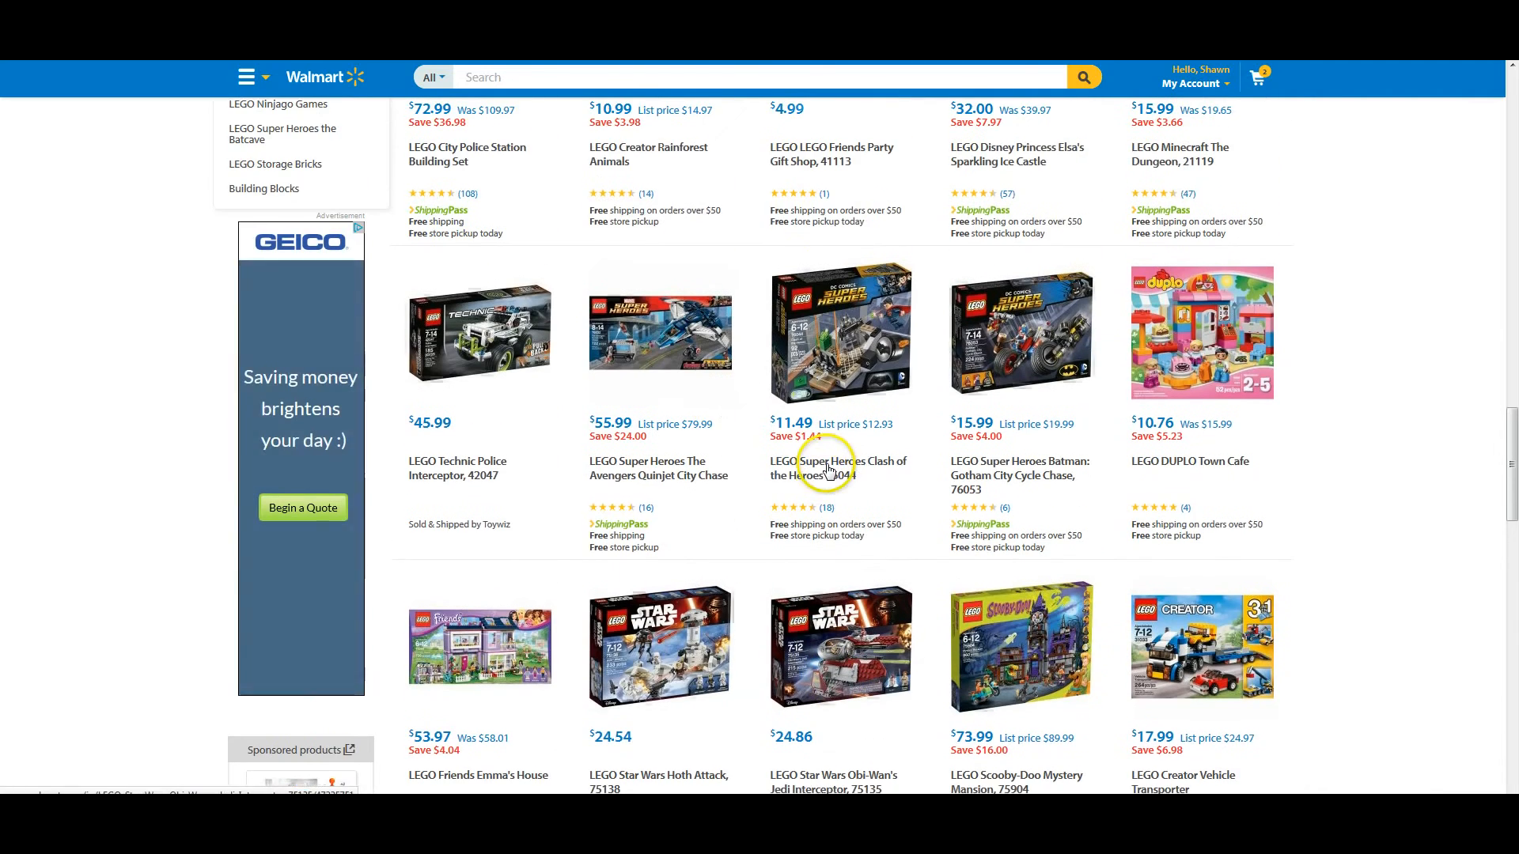
pyautogui.scroll(-4, 759, 494)
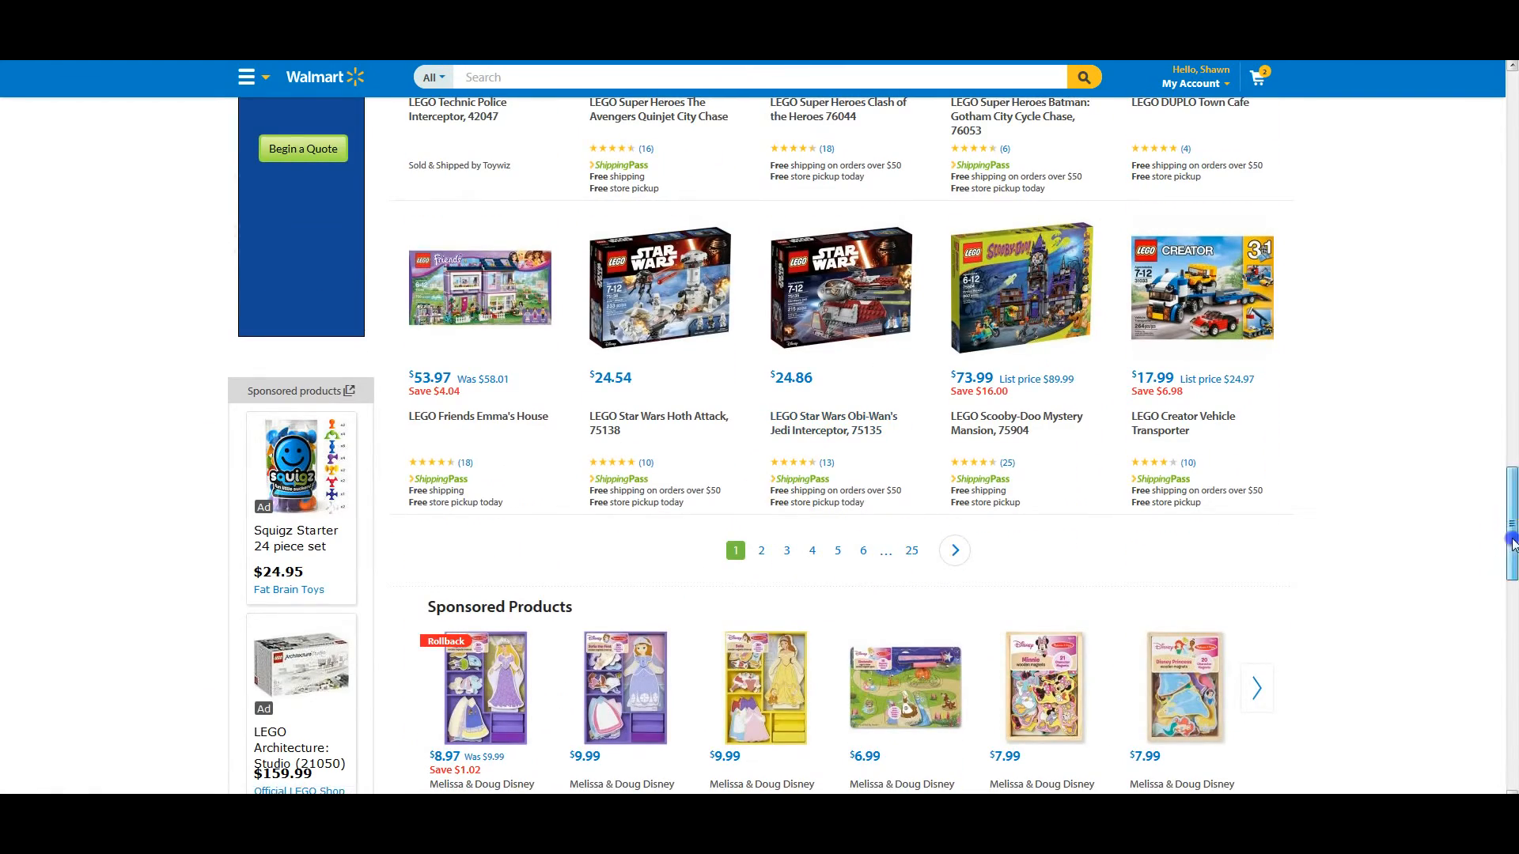
pyautogui.moveTo(1511, 544); pyautogui.dragTo(1514, 158)
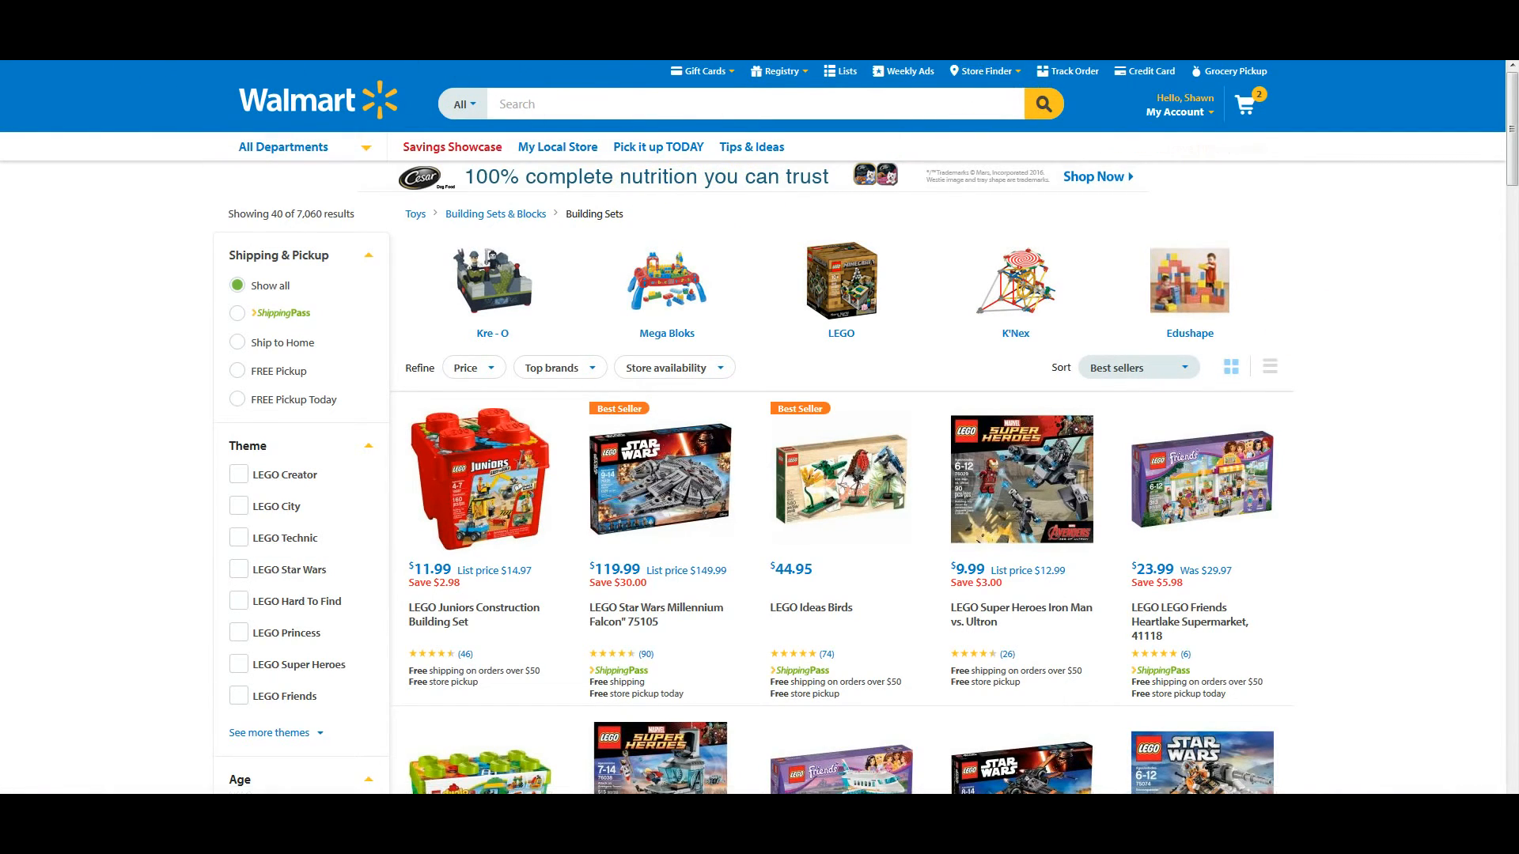
pyautogui.hotkey('ctrl', 'Tab')
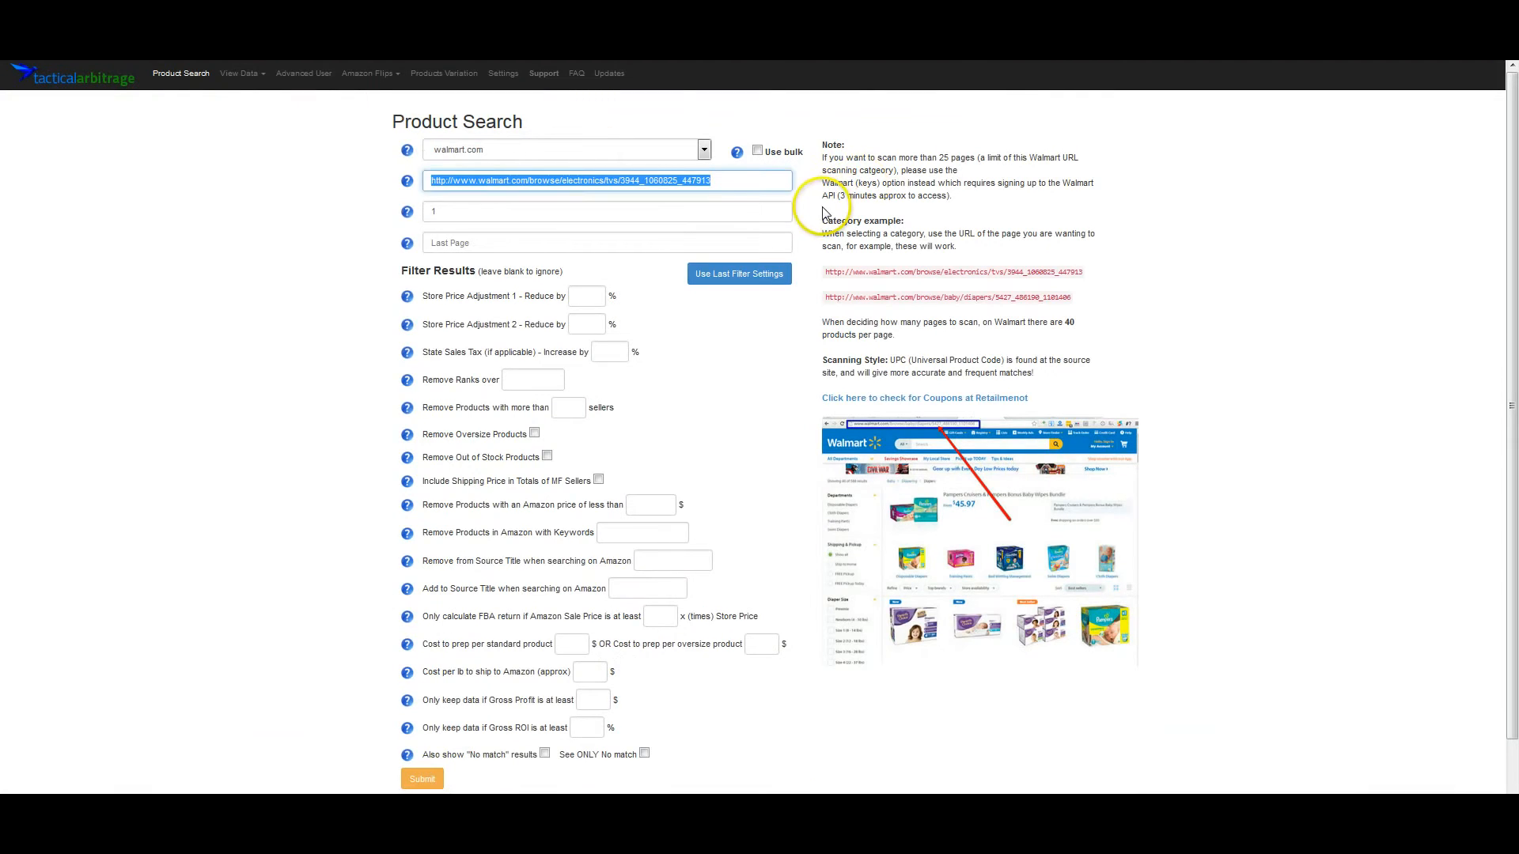
pyautogui.write('http://www.walmart.com/browse/toys/building-sets/4171_4186_1044000')
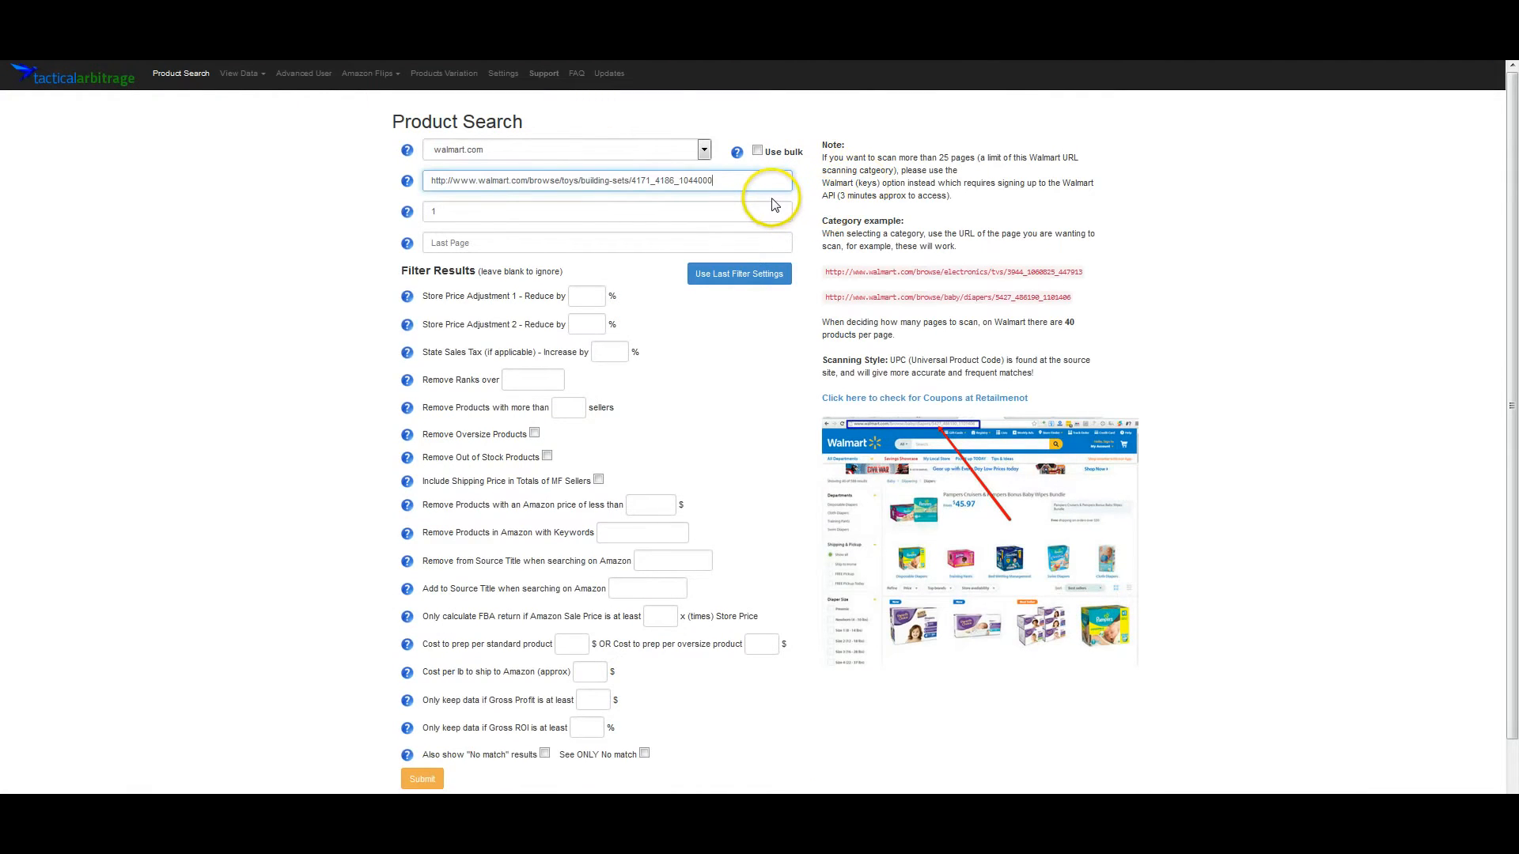
# Step: Set the last page to scan to 25, keeping page 1 as the start page
pyautogui.click(674, 216)
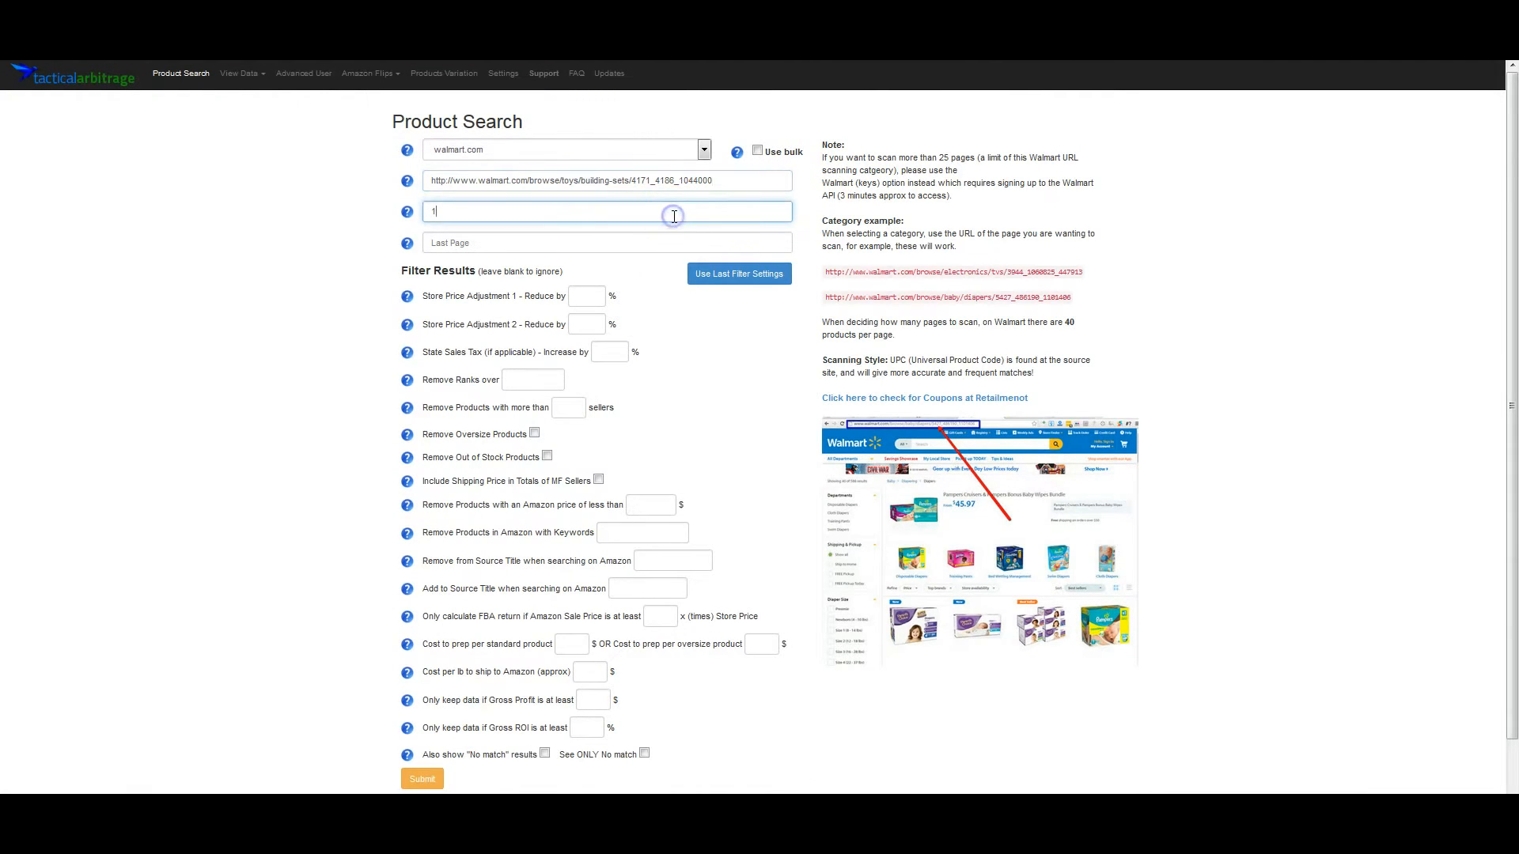
pyautogui.click(603, 240)
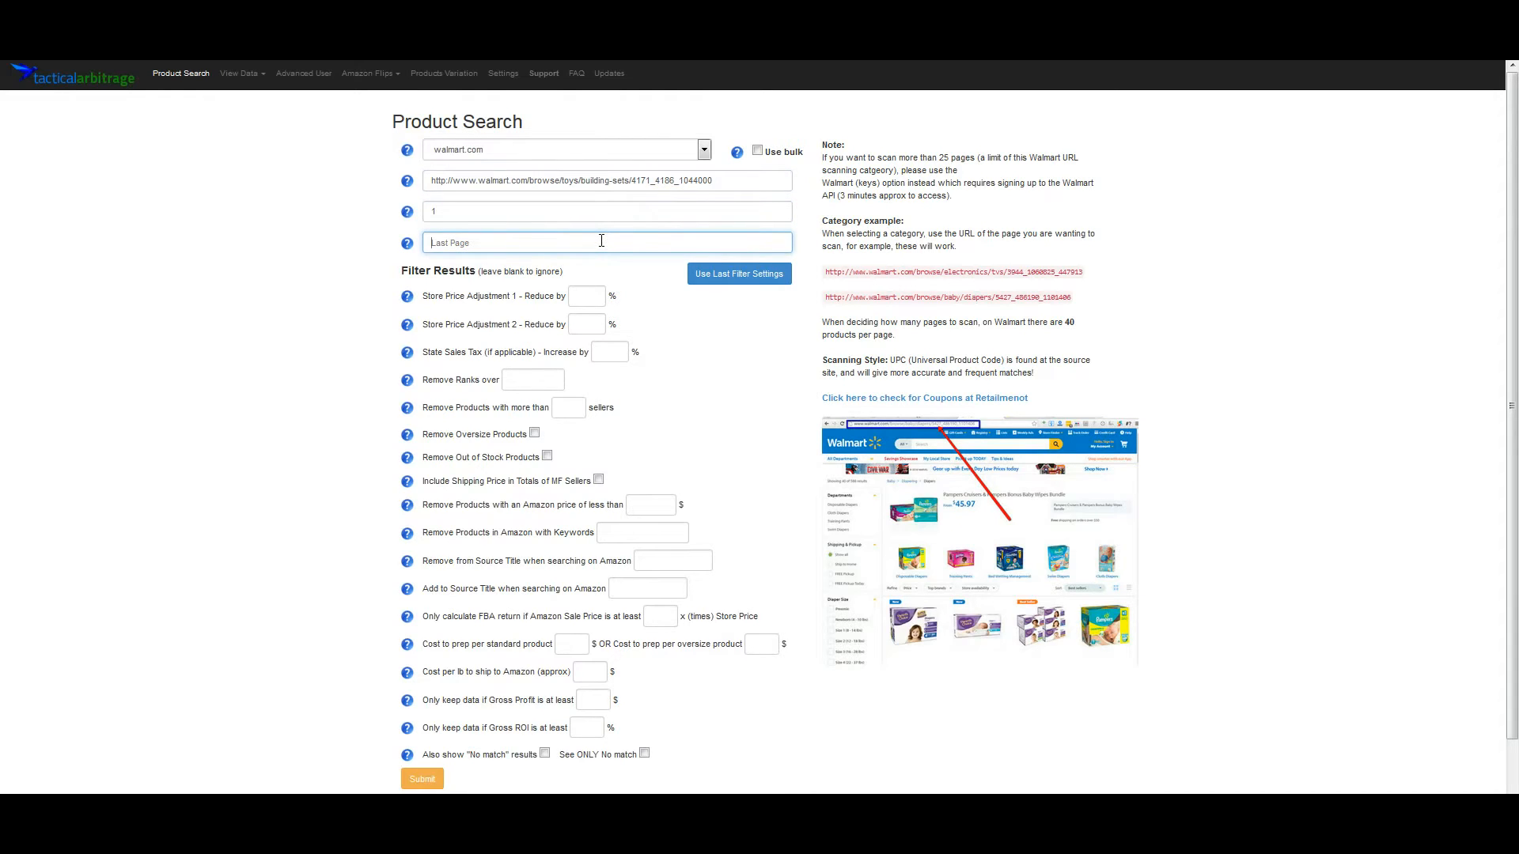
pyautogui.write('25')
pyautogui.click(220, 169)
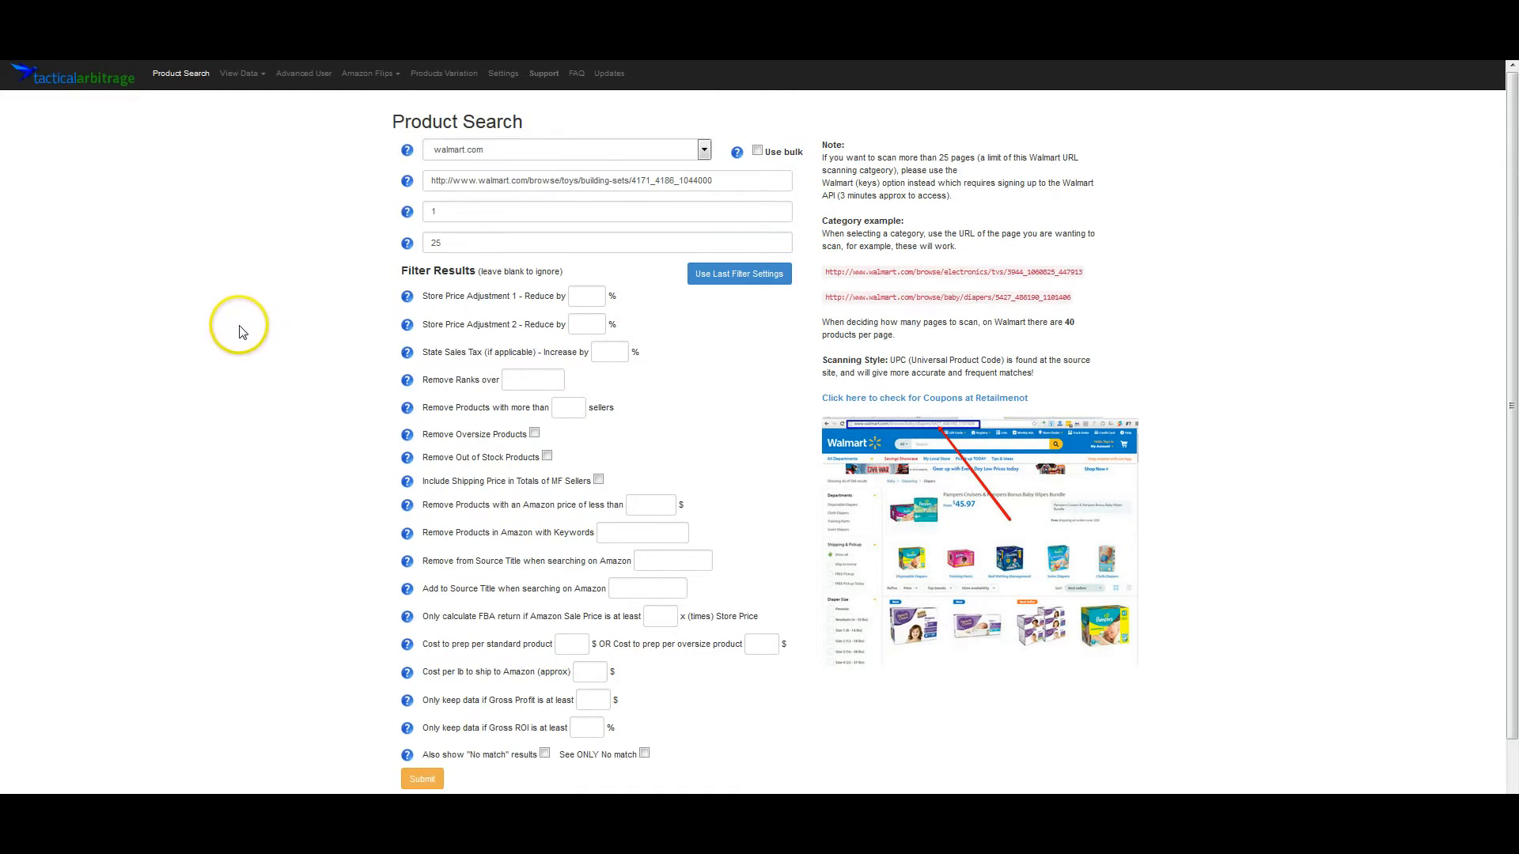
# Step: Fill in the result filters from the last used filter settings
pyautogui.scroll(-1, 237, 322)
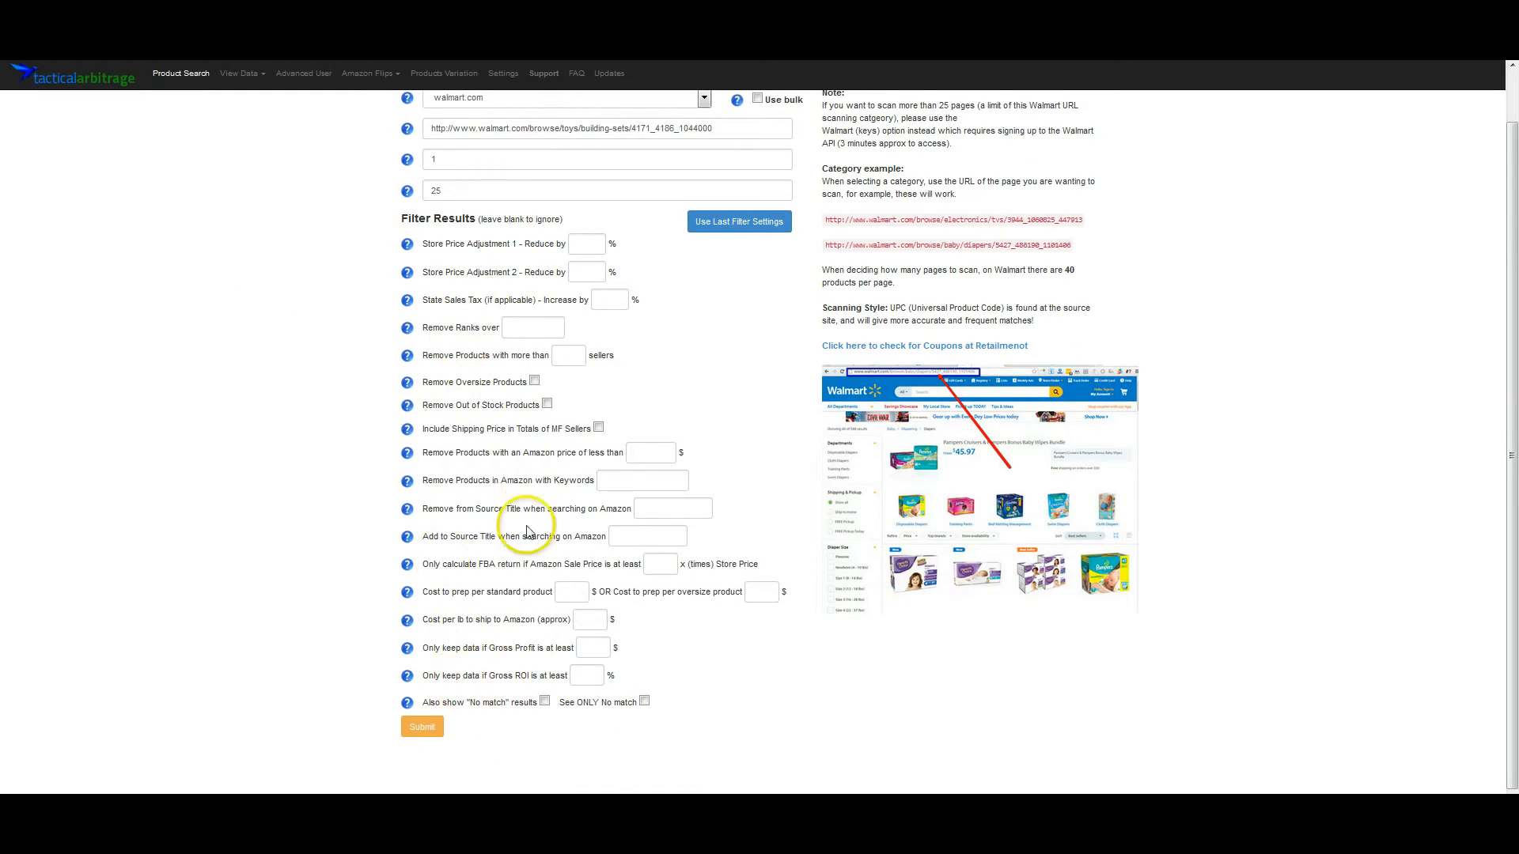
pyautogui.click(739, 224)
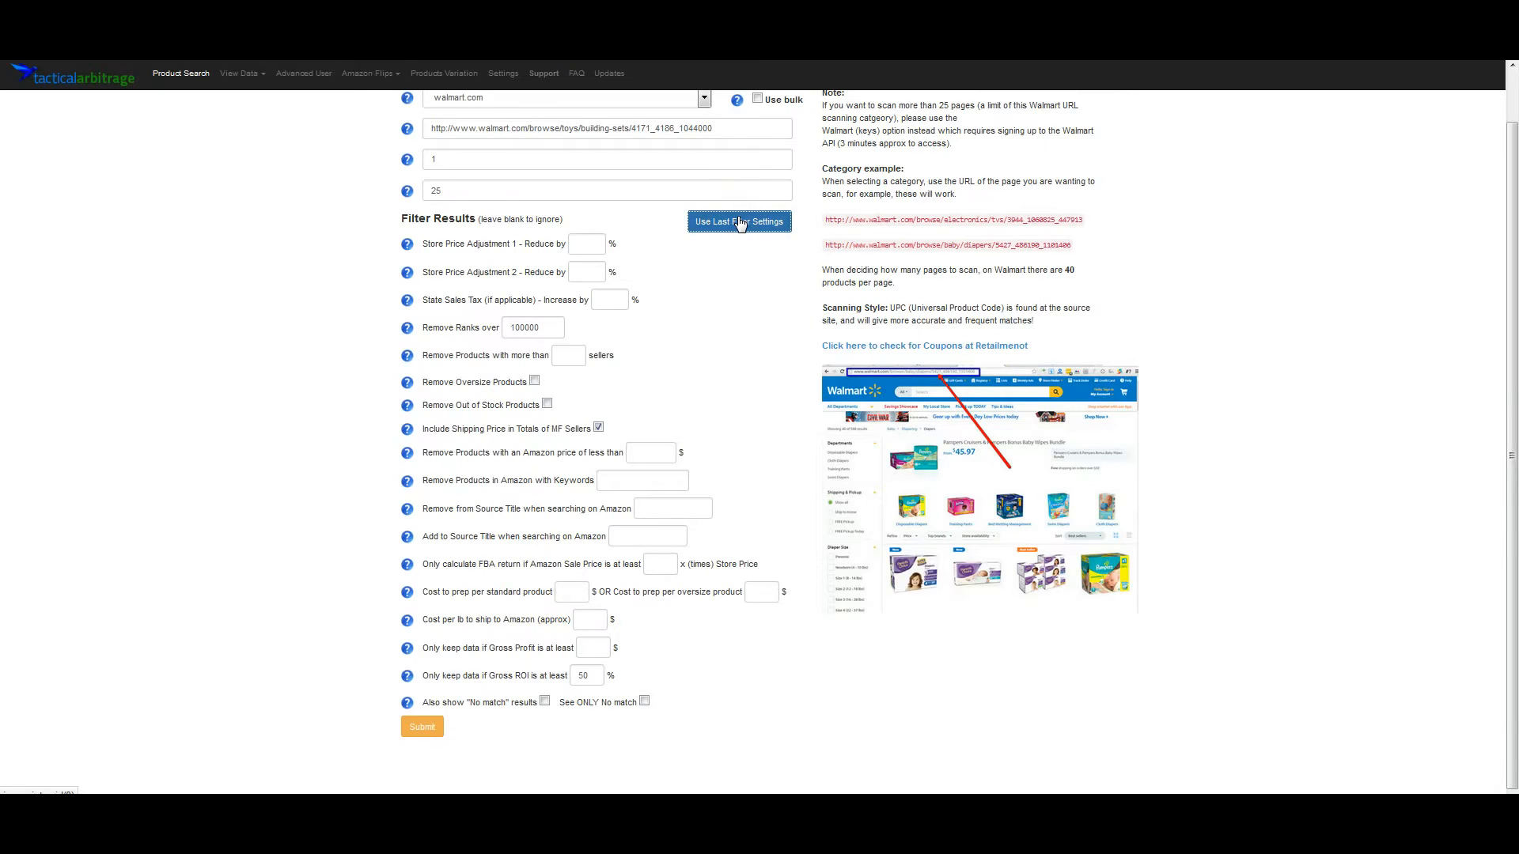
pyautogui.click(728, 290)
# Step: Set Store Price Adjustment 1 to 5%, Store Price Adjustment 2 to 10% and the state sales tax to 7%
pyautogui.click(590, 246)
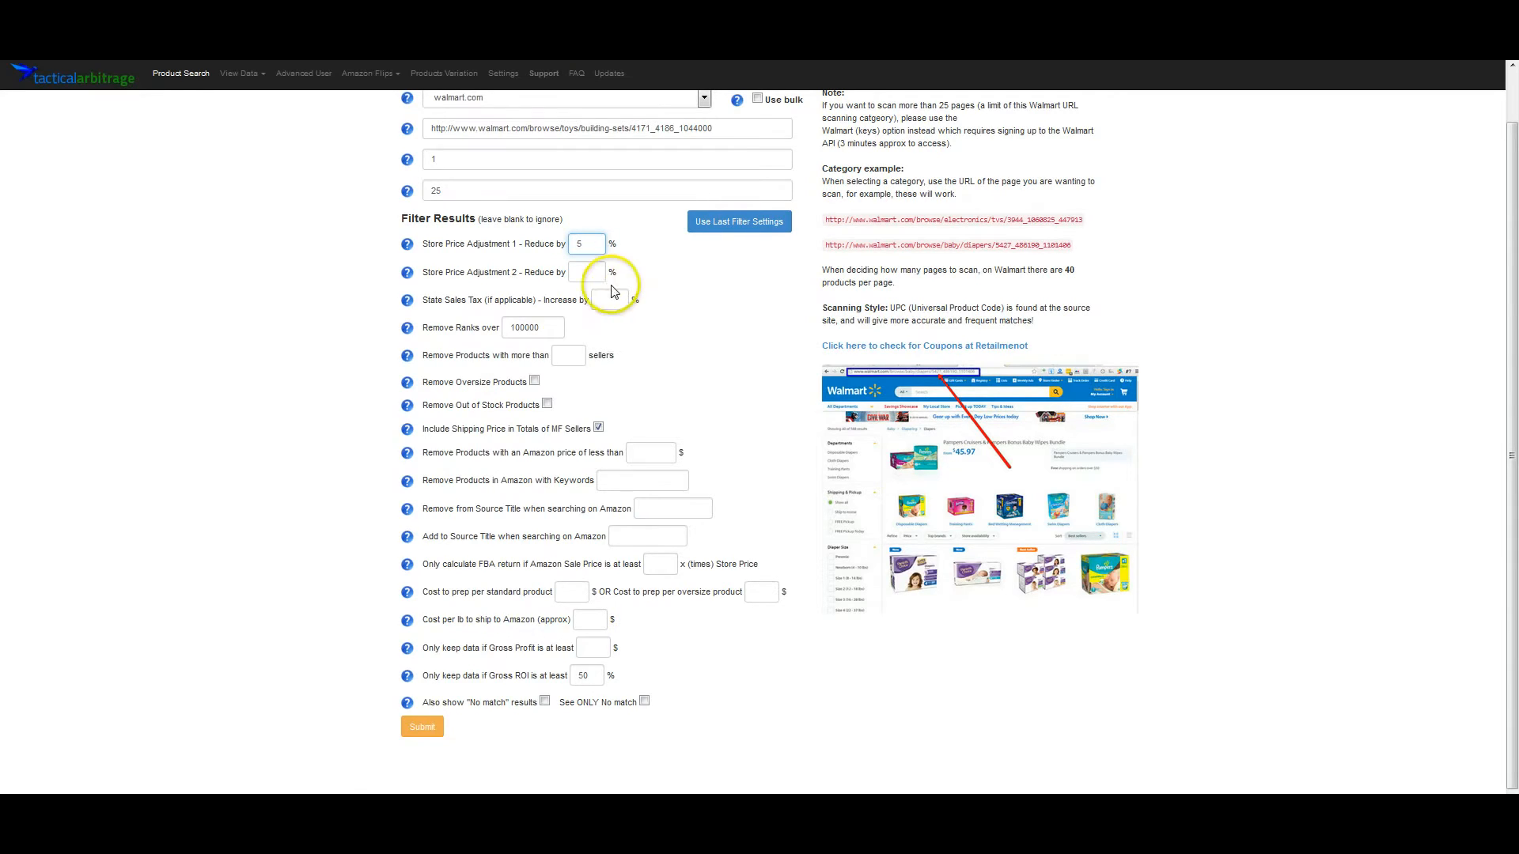
pyautogui.click(582, 281)
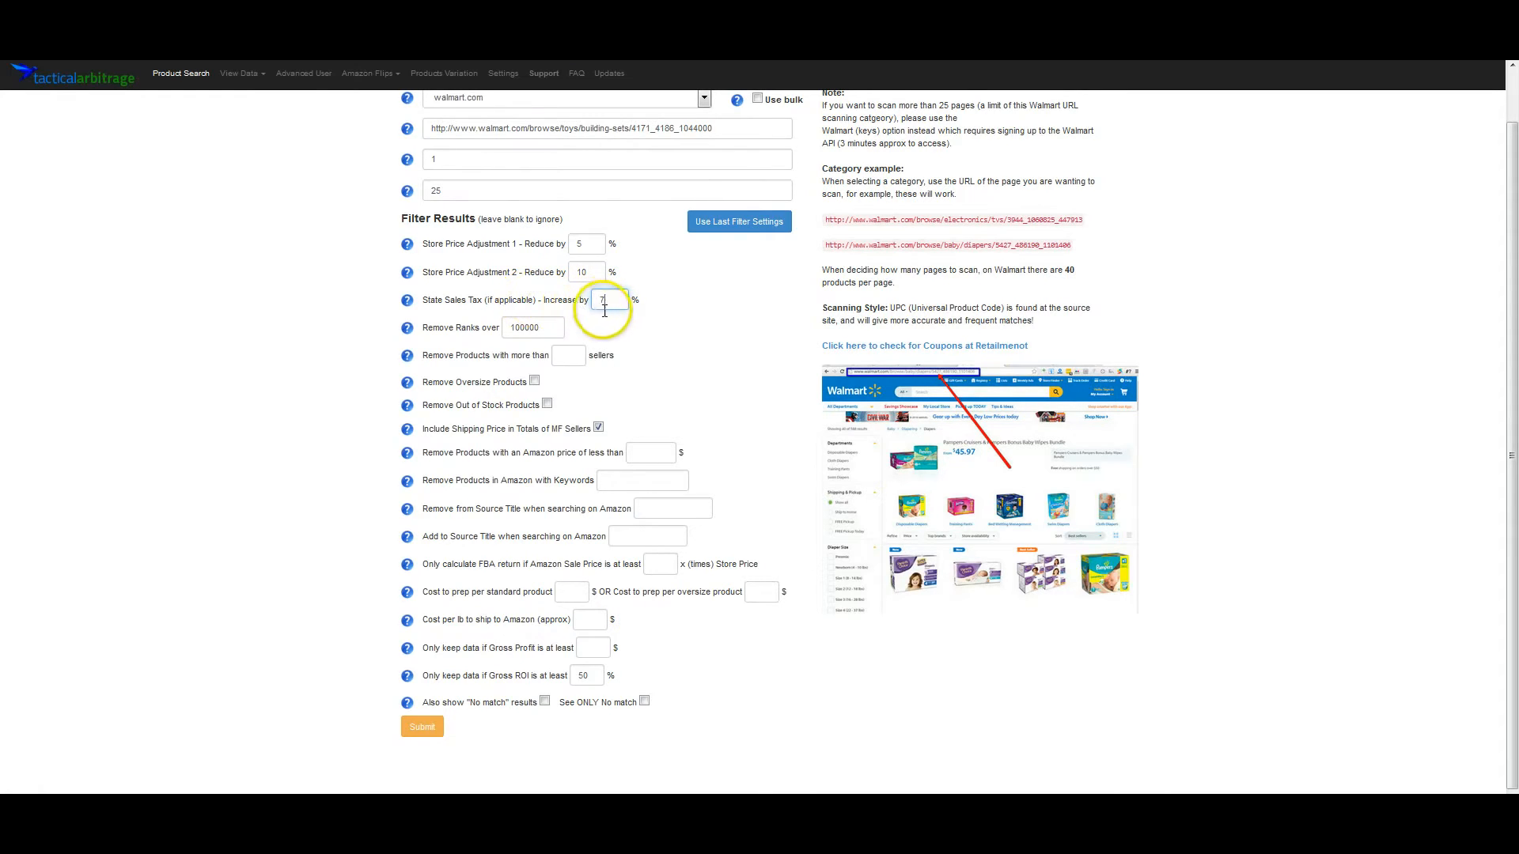
# Step: Remove ranks over 100,000 and products with more than 50 sellers, and exclude shipping price from the MF seller totals
pyautogui.click(551, 327)
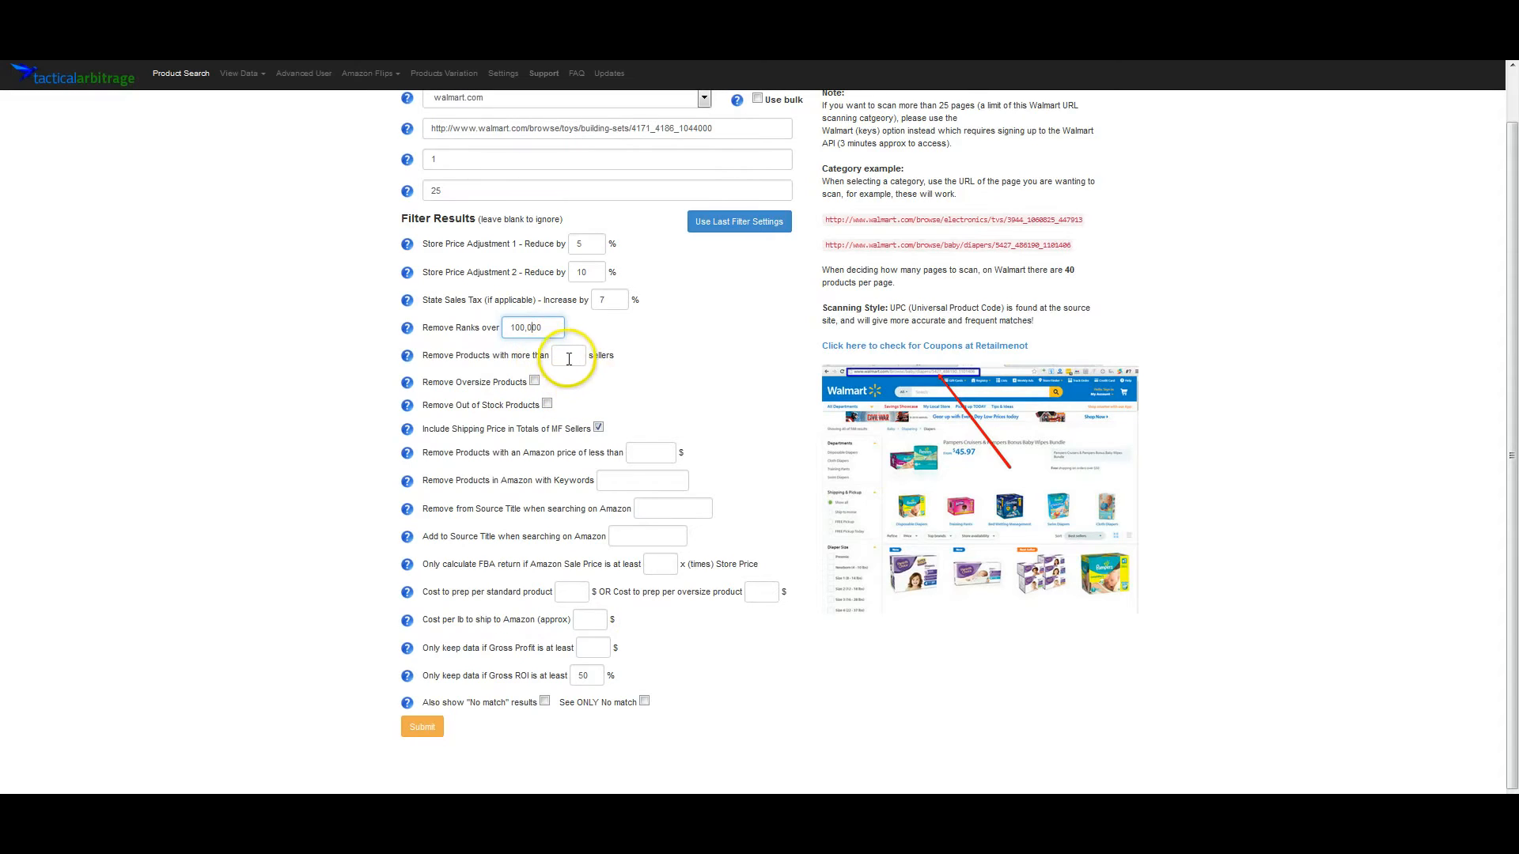
pyautogui.click(567, 355)
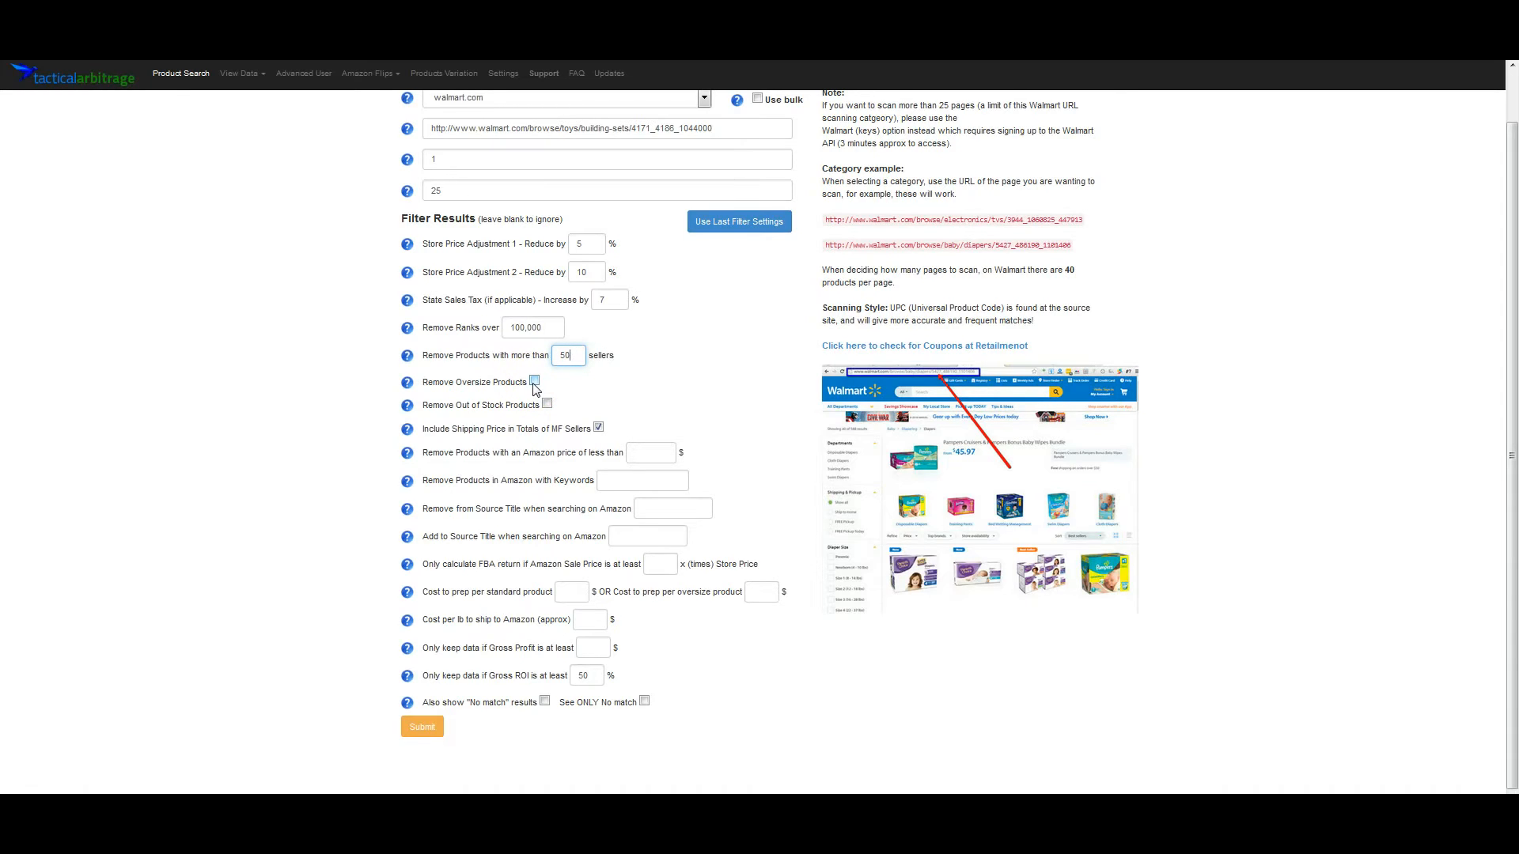
pyautogui.press('Tab')
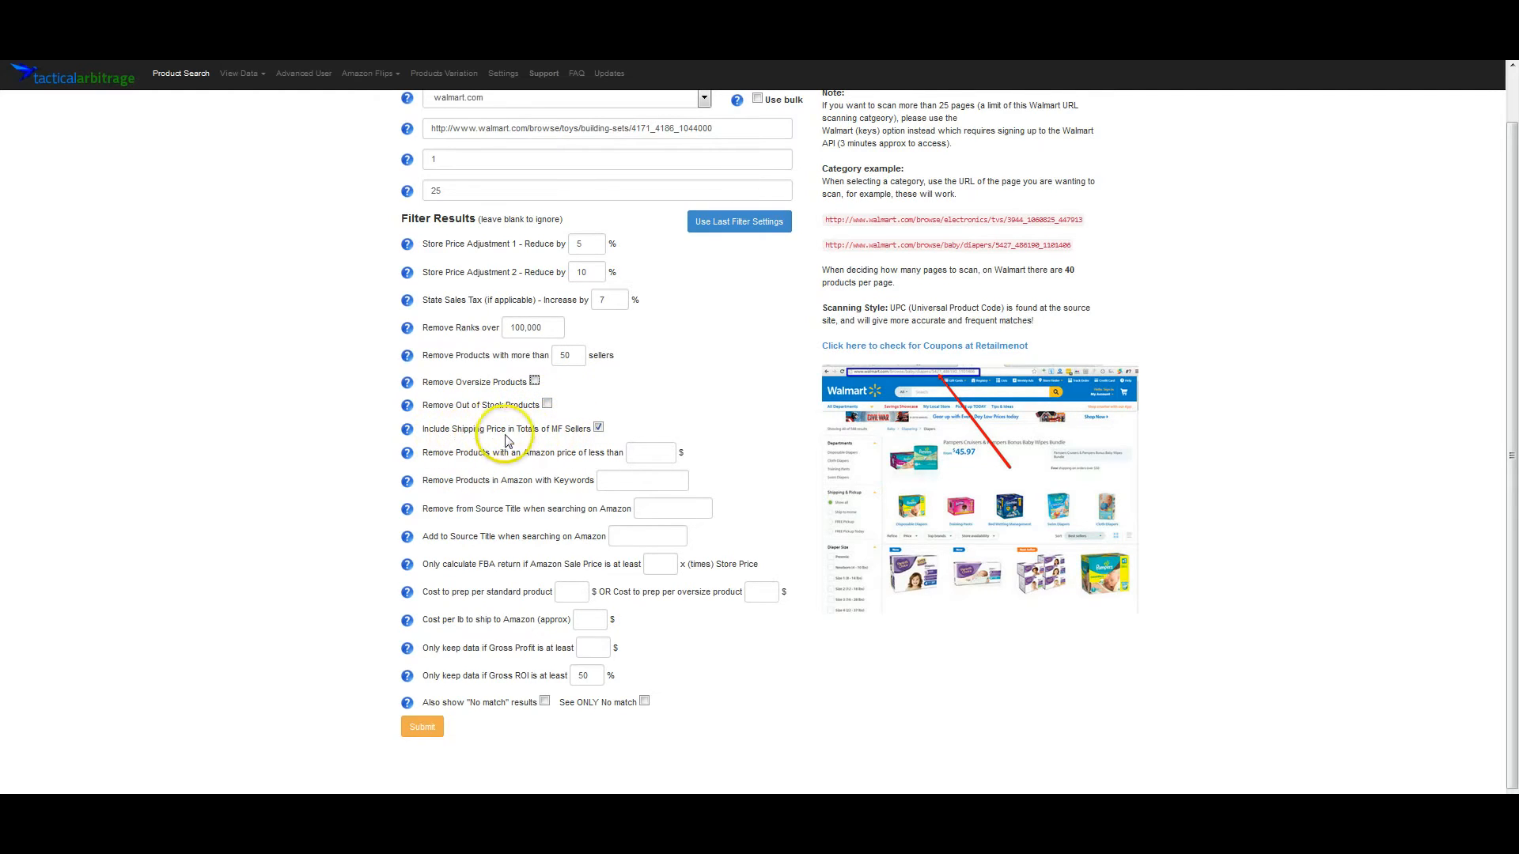
pyautogui.click(599, 429)
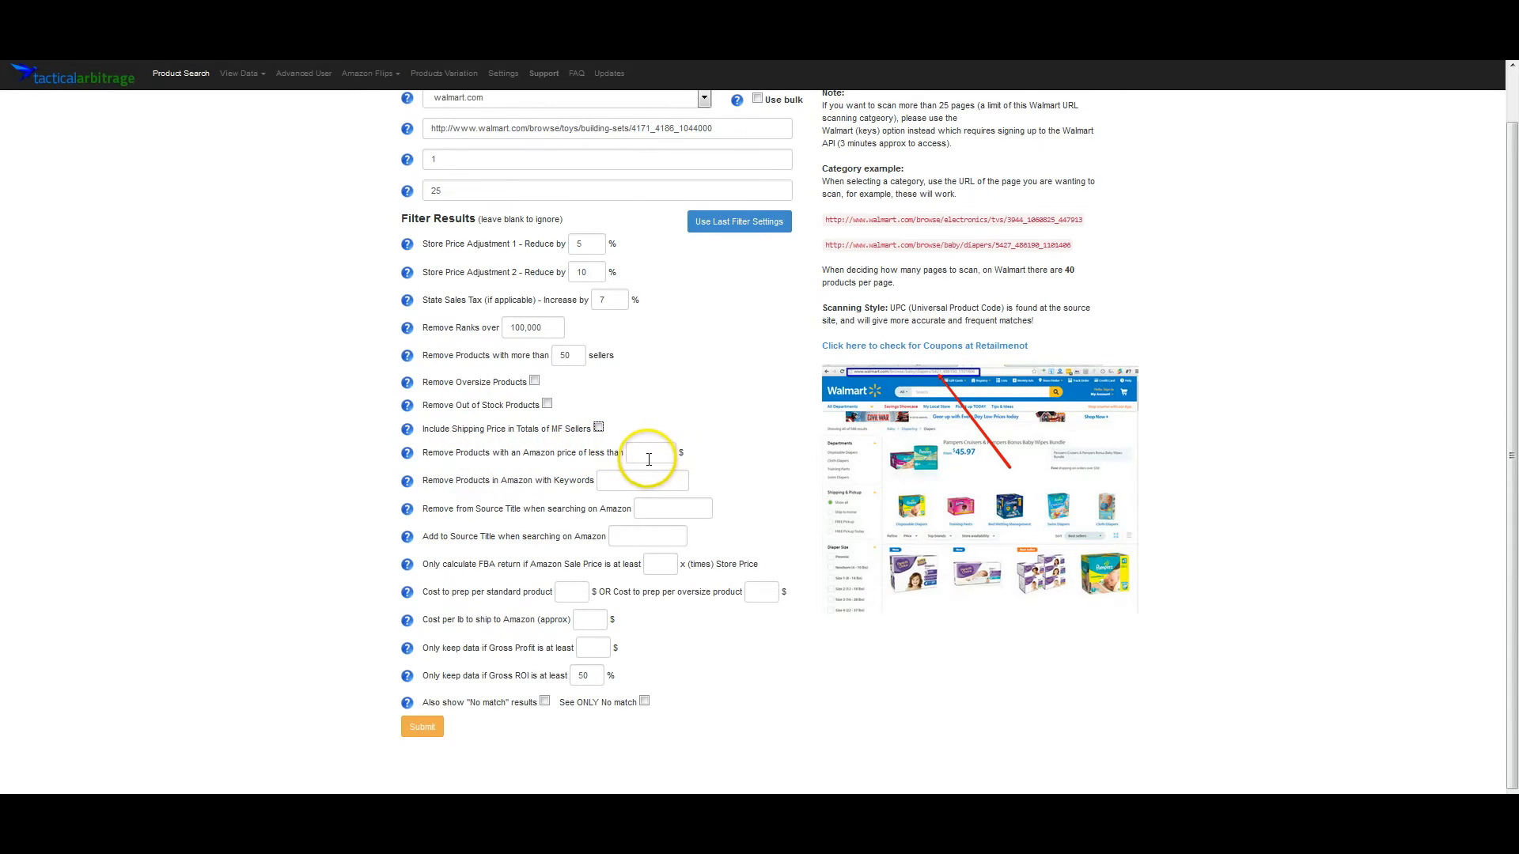
# Step: Try 10 dollars as the minimum Amazon price filter and clear the value
pyautogui.click(649, 457)
pyautogui.write('10')
pyautogui.press('BackSpace')
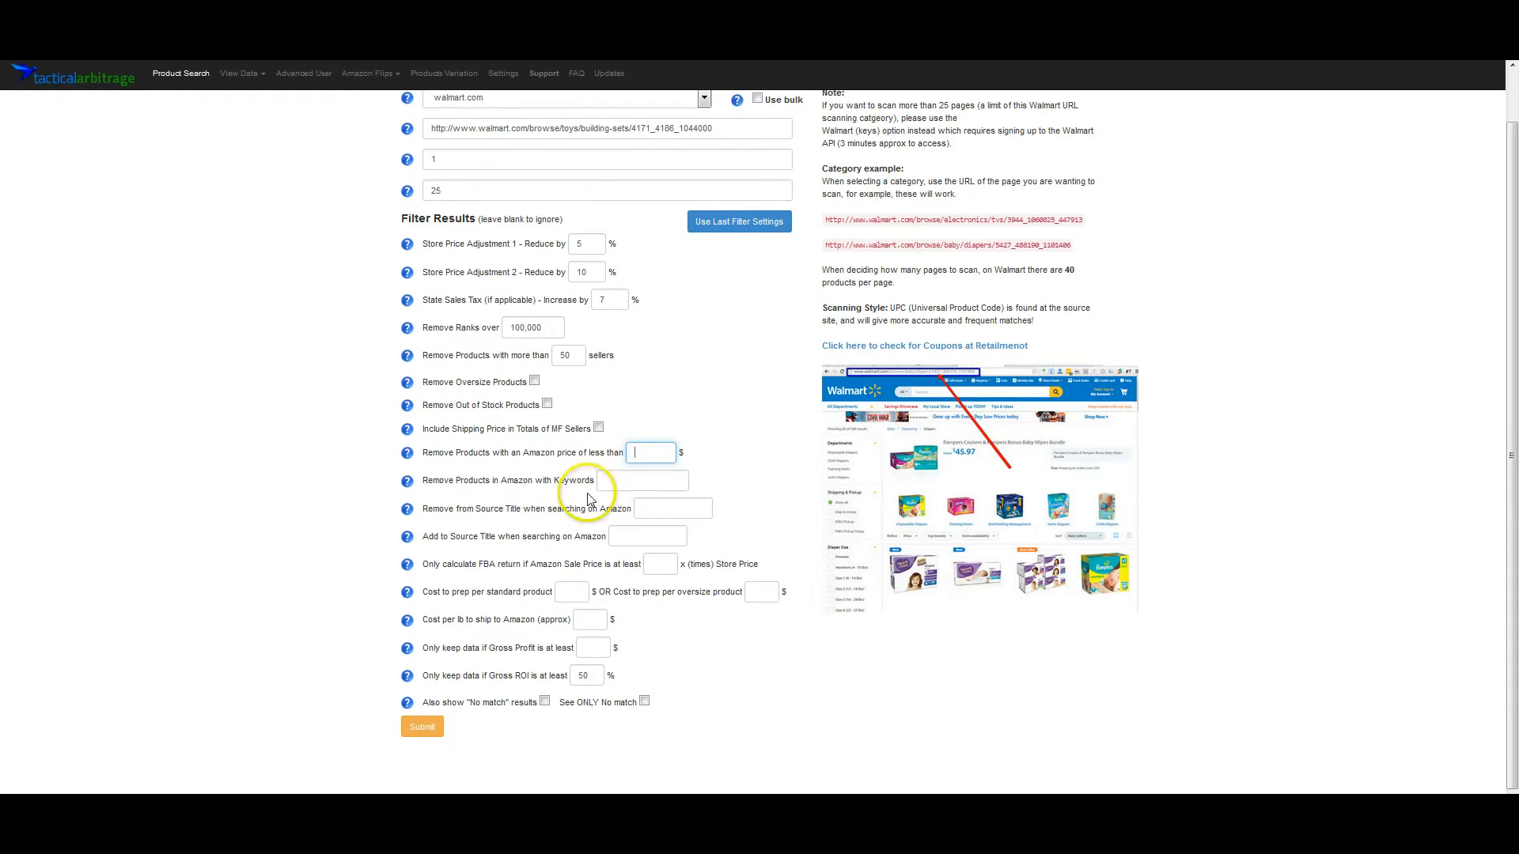
# Step: Try "mega bloks" as a keyword for removing Amazon products and clear the entry
pyautogui.click(645, 477)
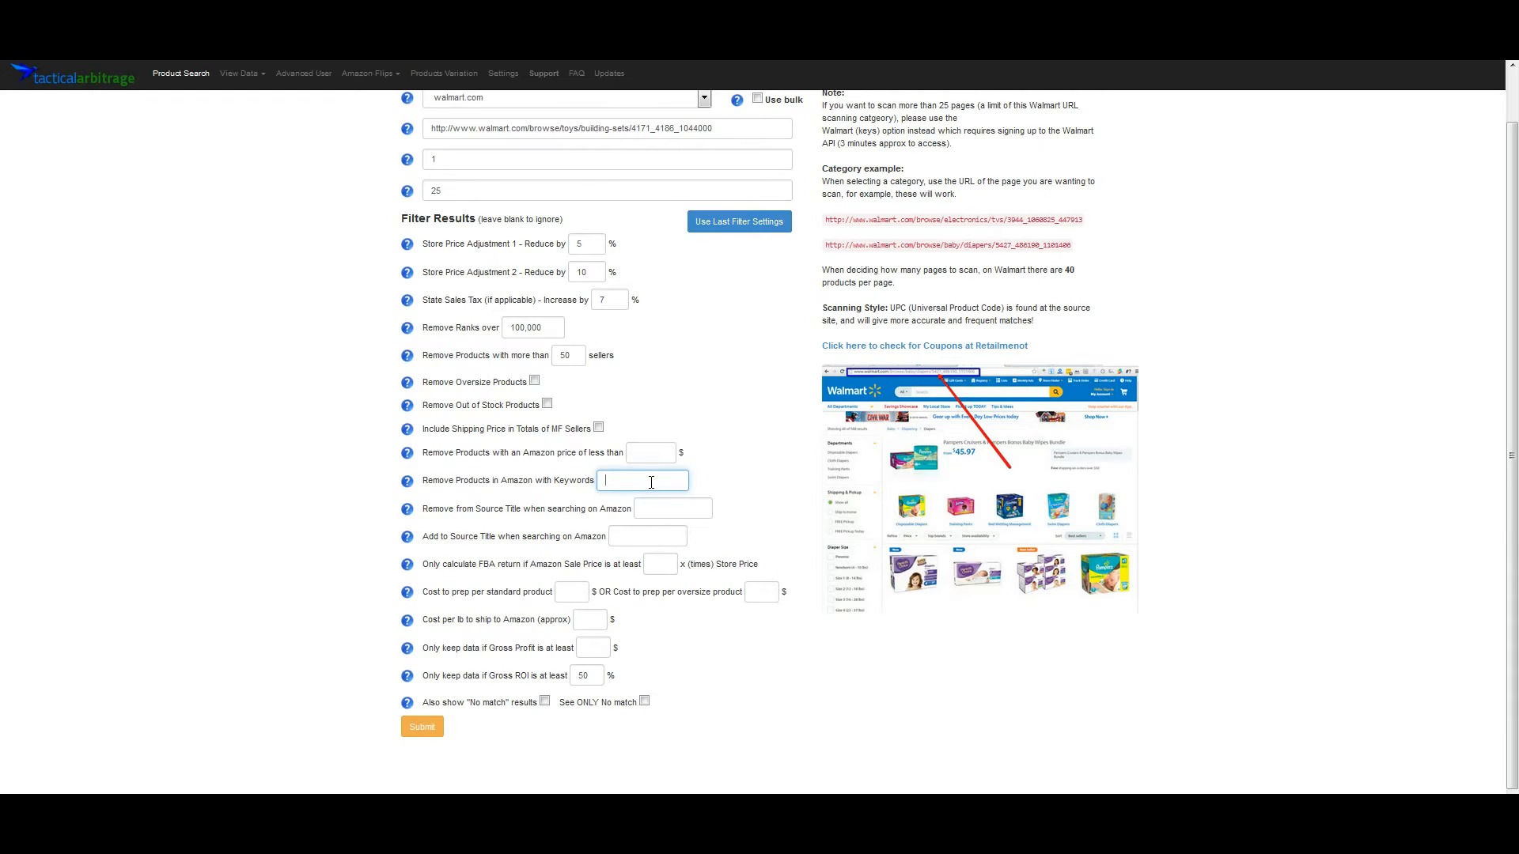
pyautogui.write('mega bloks')
pyautogui.hotkey('ctrl', 'a')
pyautogui.press('BackSpace')
# Step: Review the source title, FBA return, prep cost, shipping cost and gross profit filters, leaving them blank
pyautogui.click(656, 504)
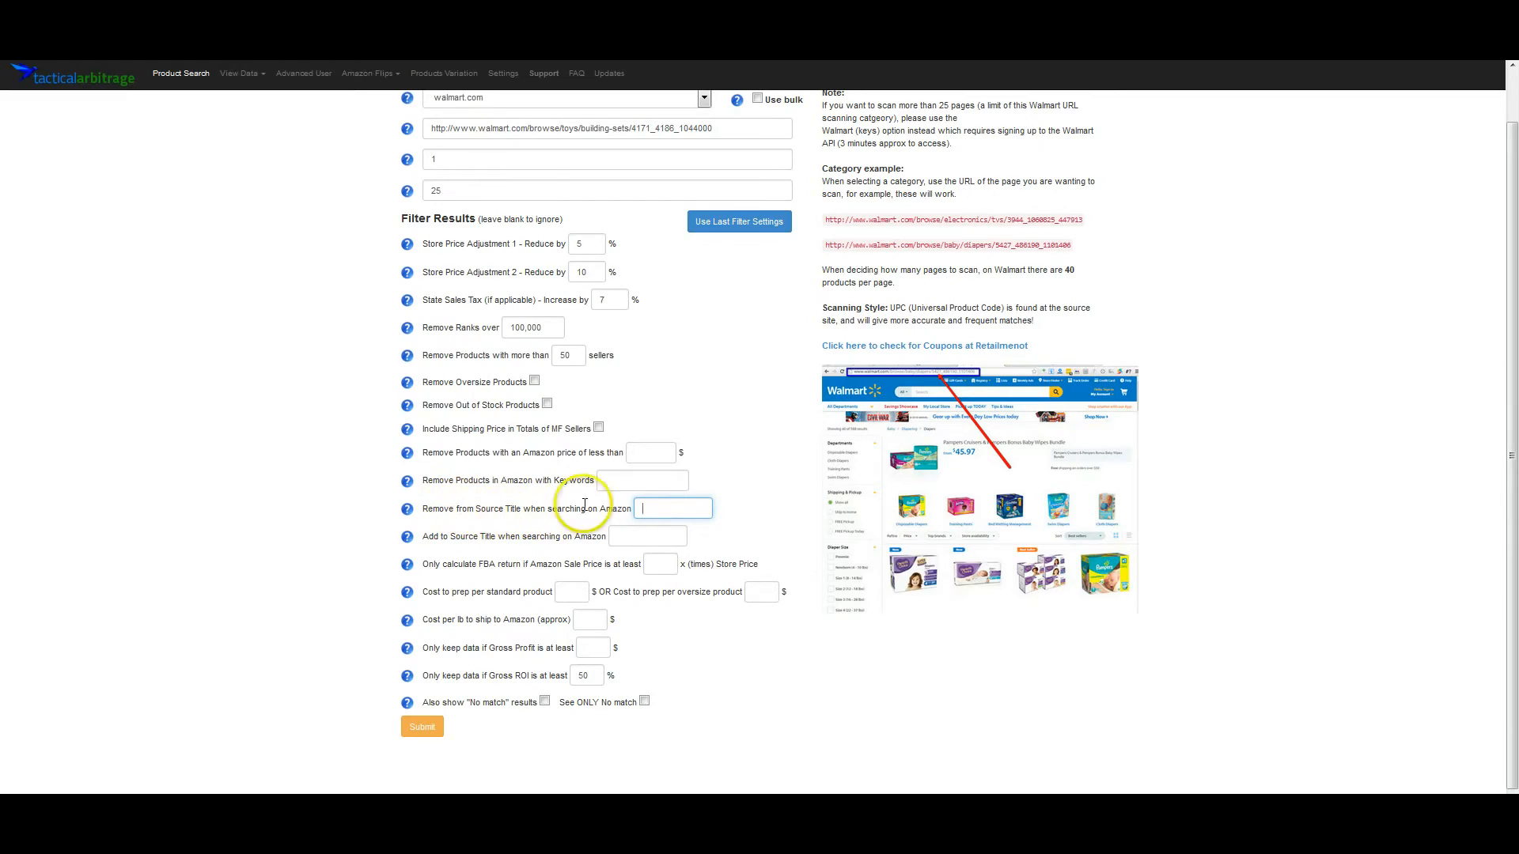
pyautogui.click(656, 522)
pyautogui.click(656, 535)
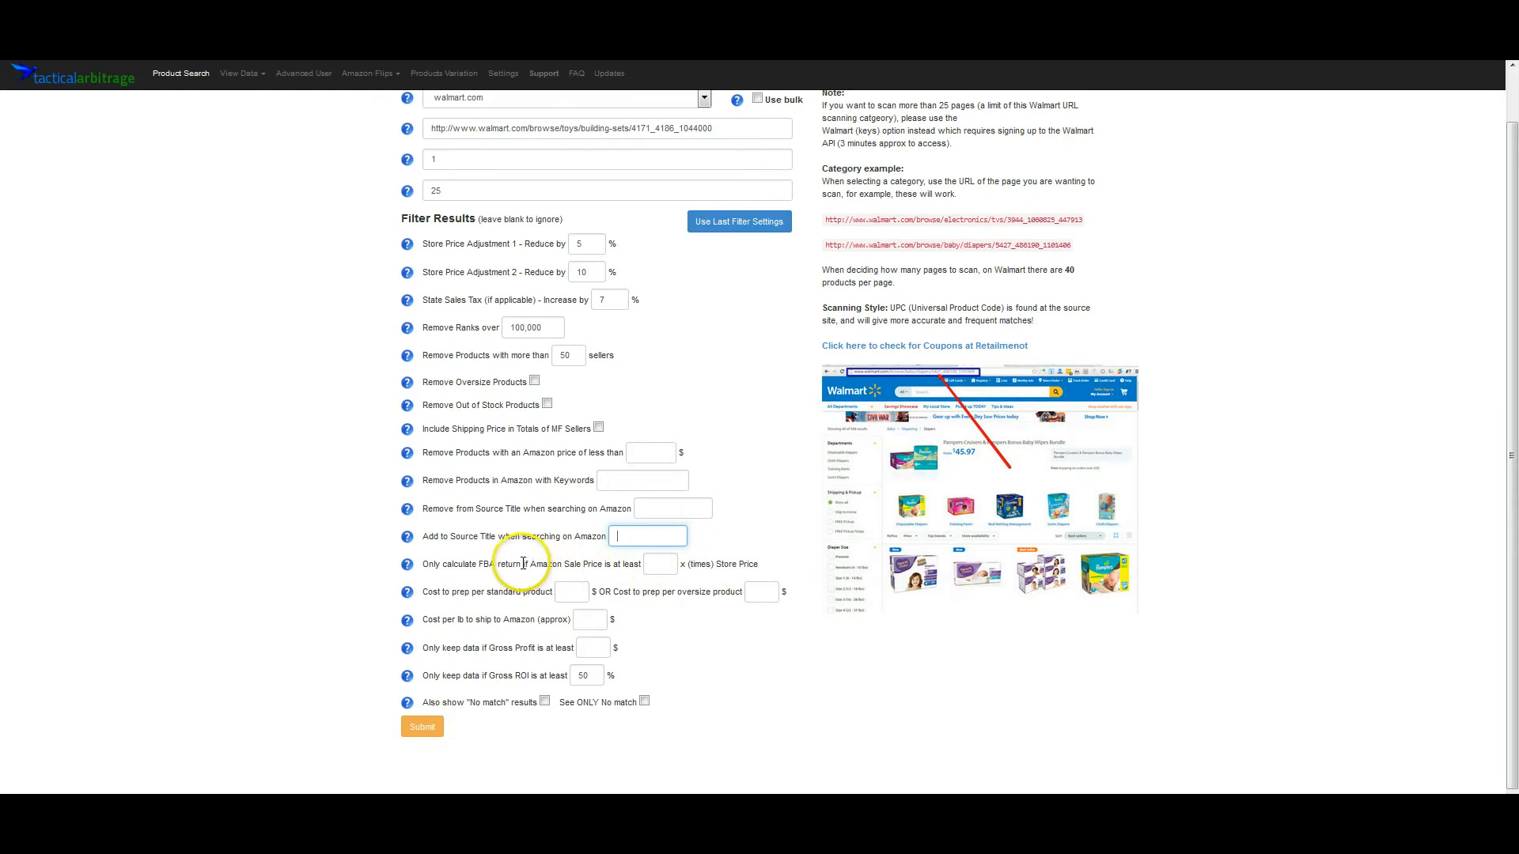
pyautogui.click(660, 564)
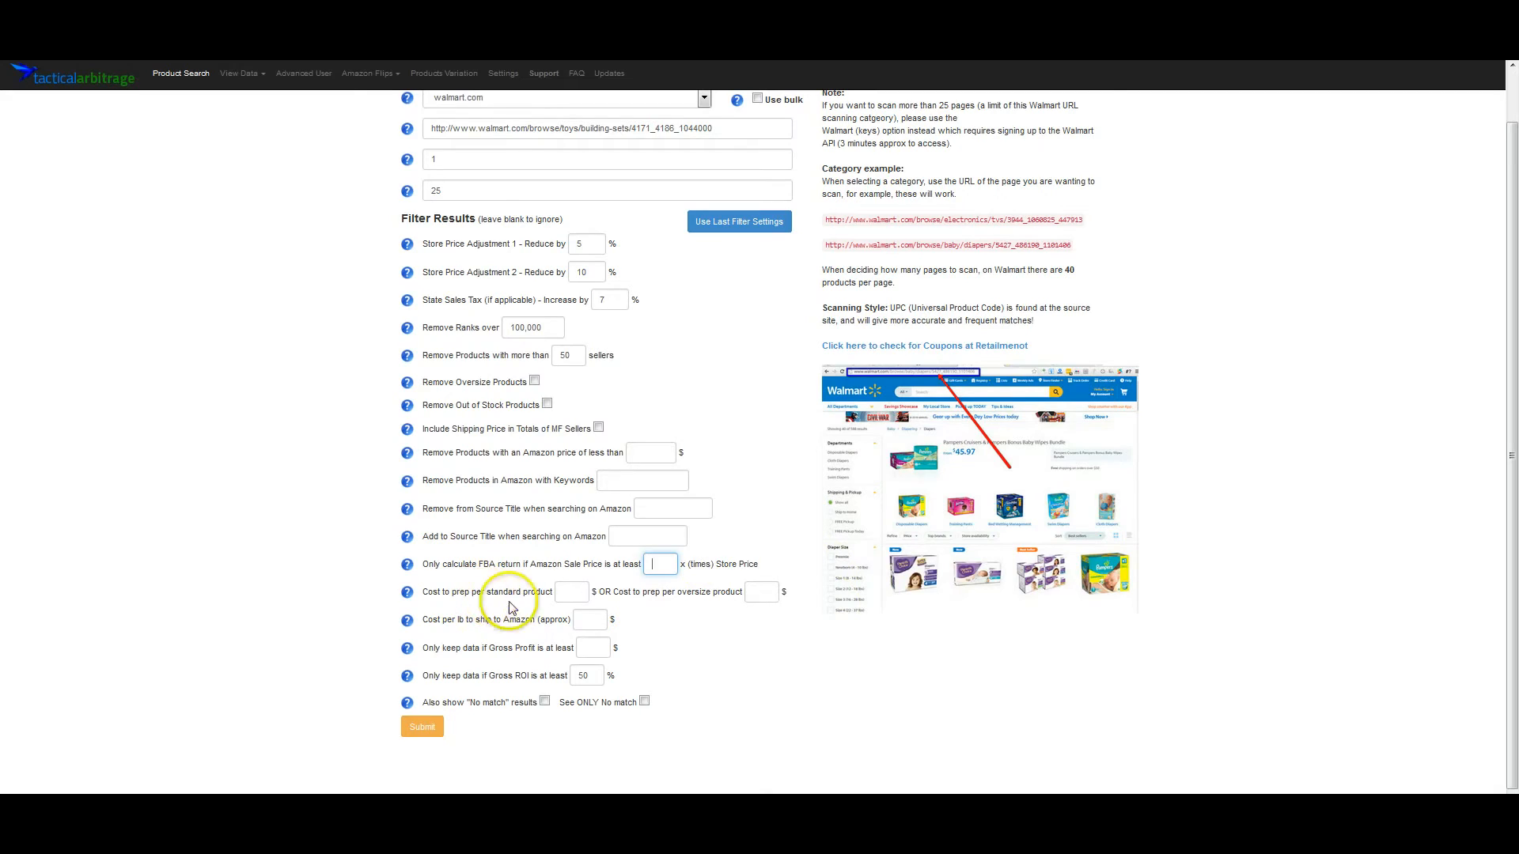
pyautogui.click(566, 589)
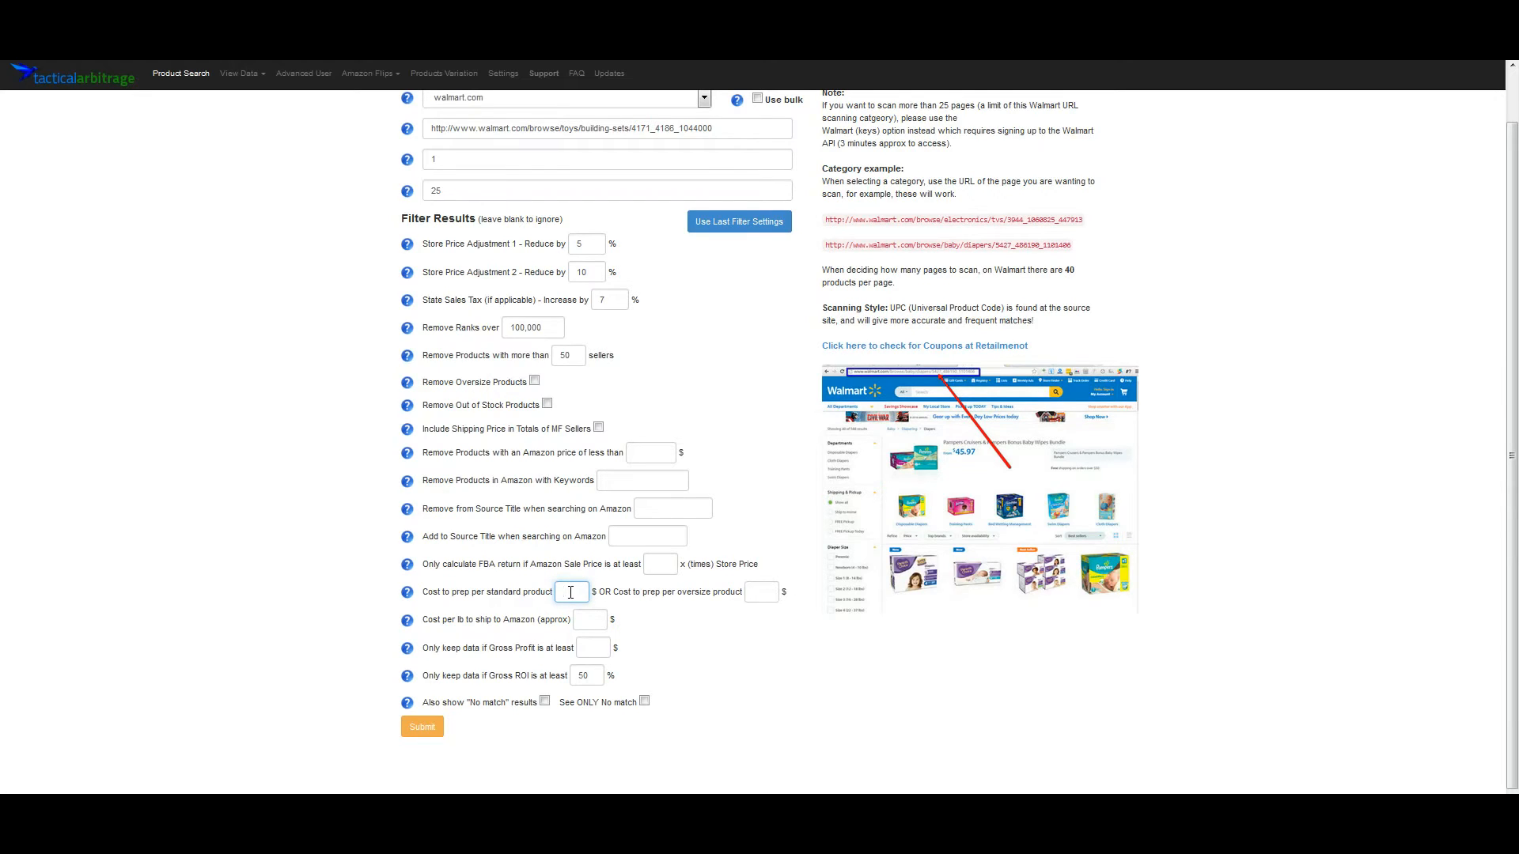
pyautogui.click(756, 594)
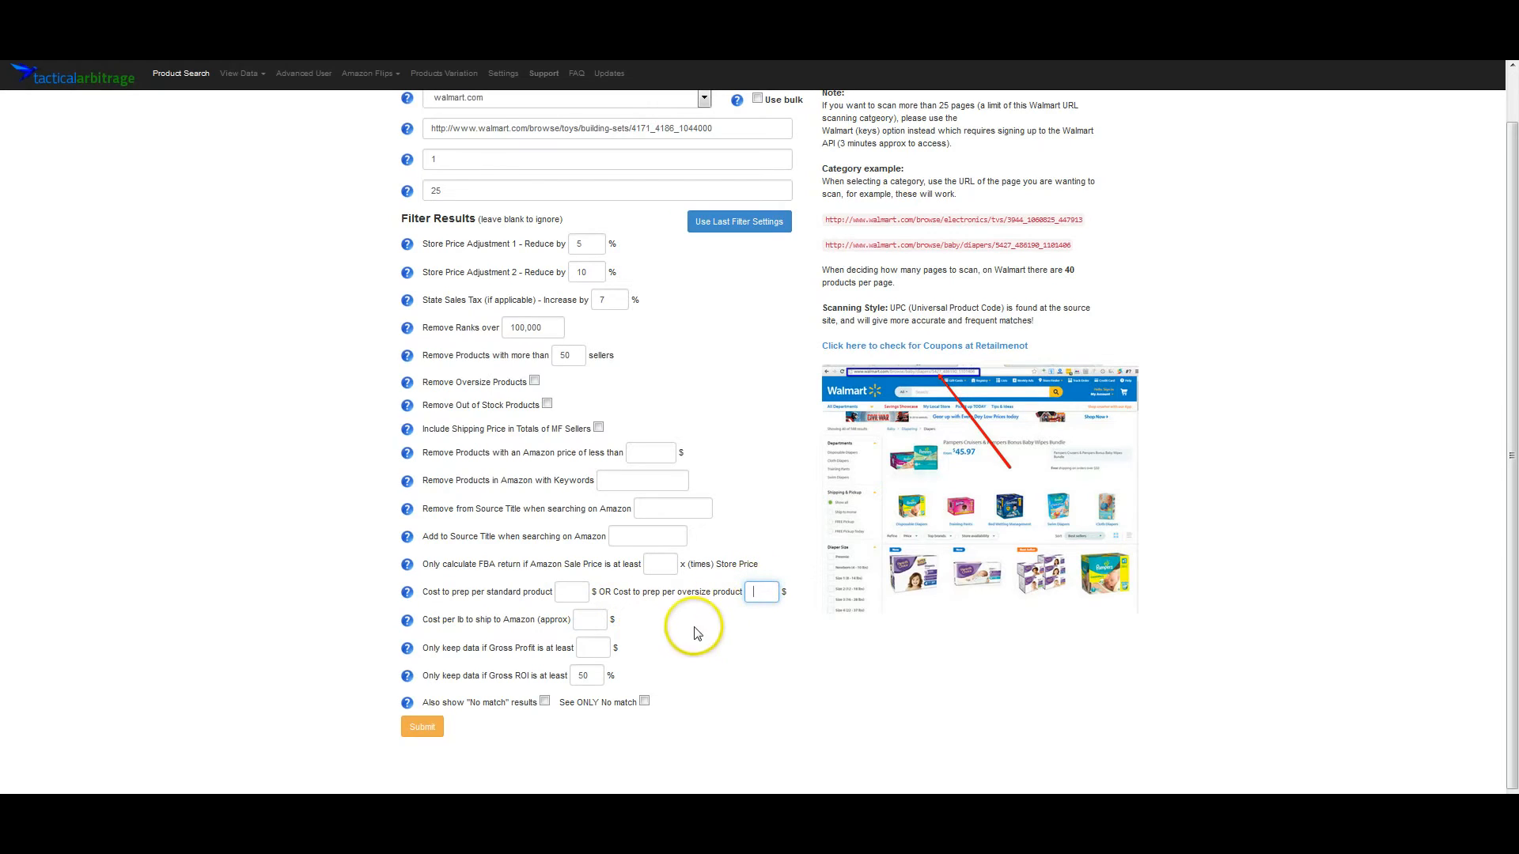
pyautogui.click(764, 592)
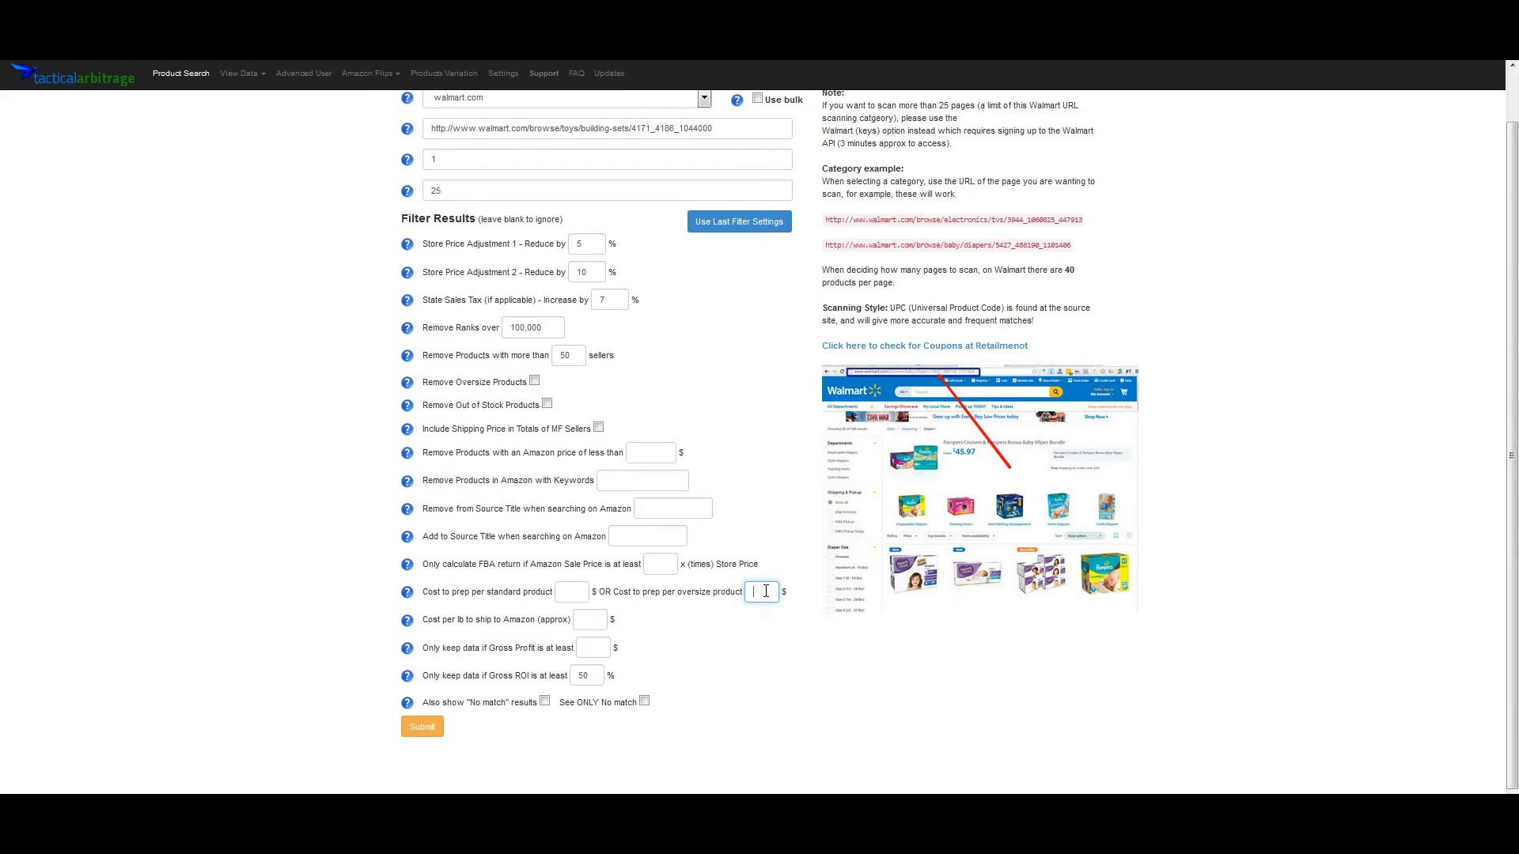
pyautogui.click(604, 626)
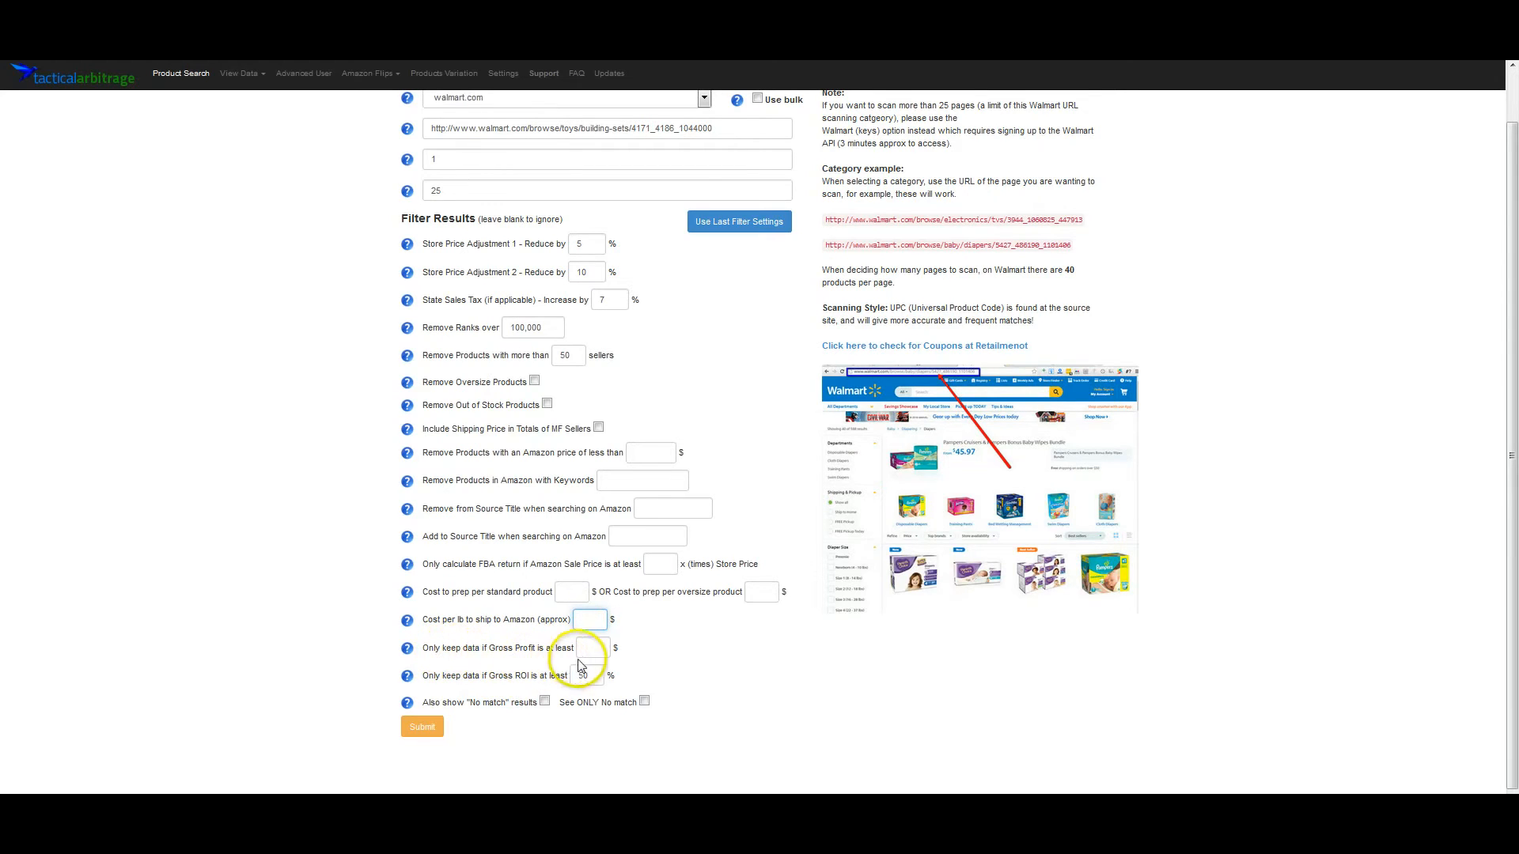
pyautogui.click(599, 645)
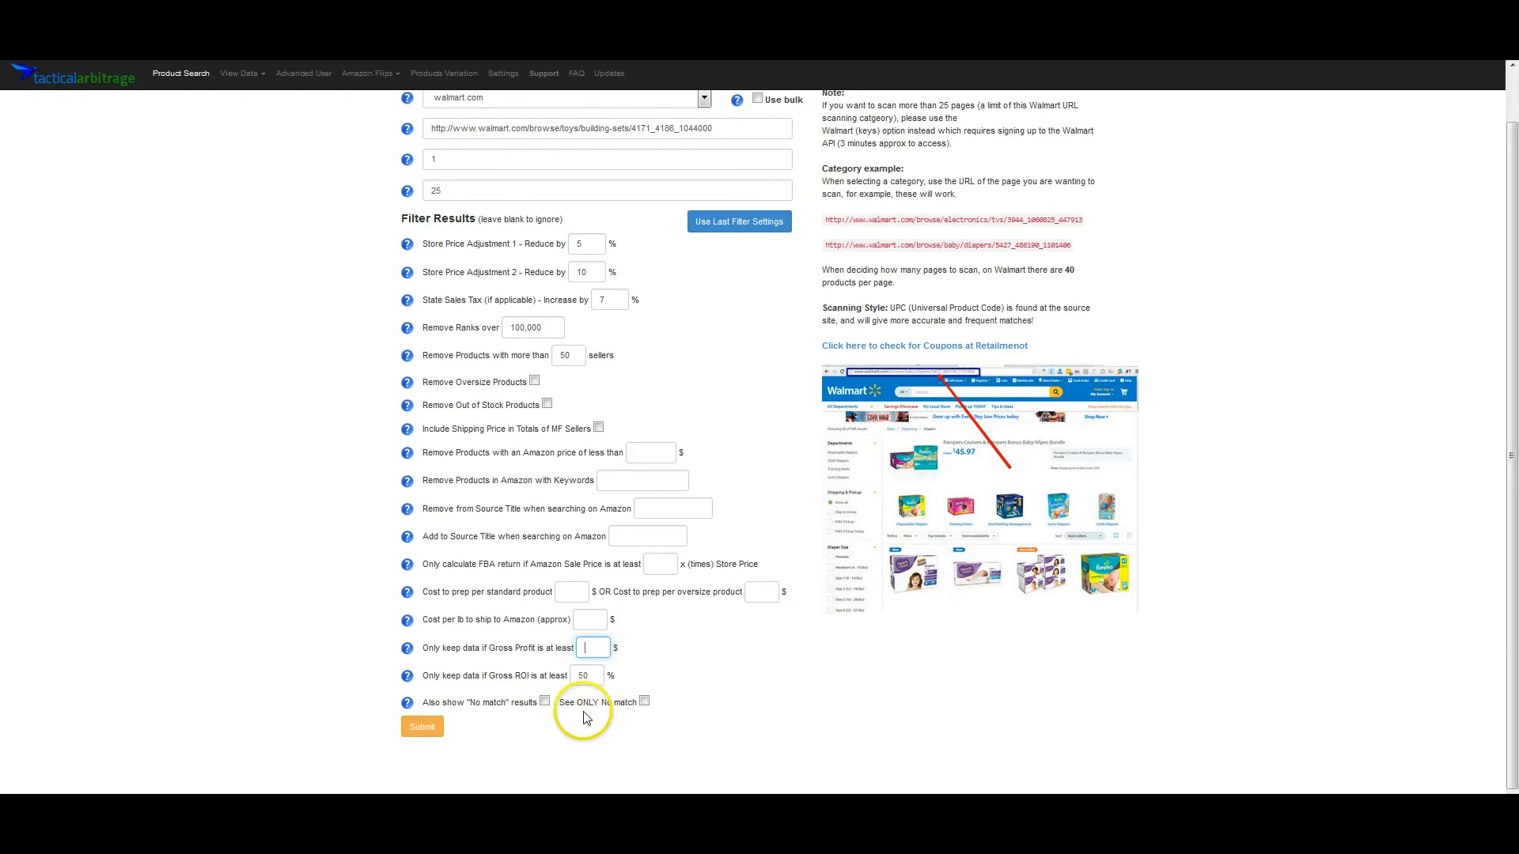
# Step: Try including "No match" results and turn the option back off
pyautogui.click(544, 702)
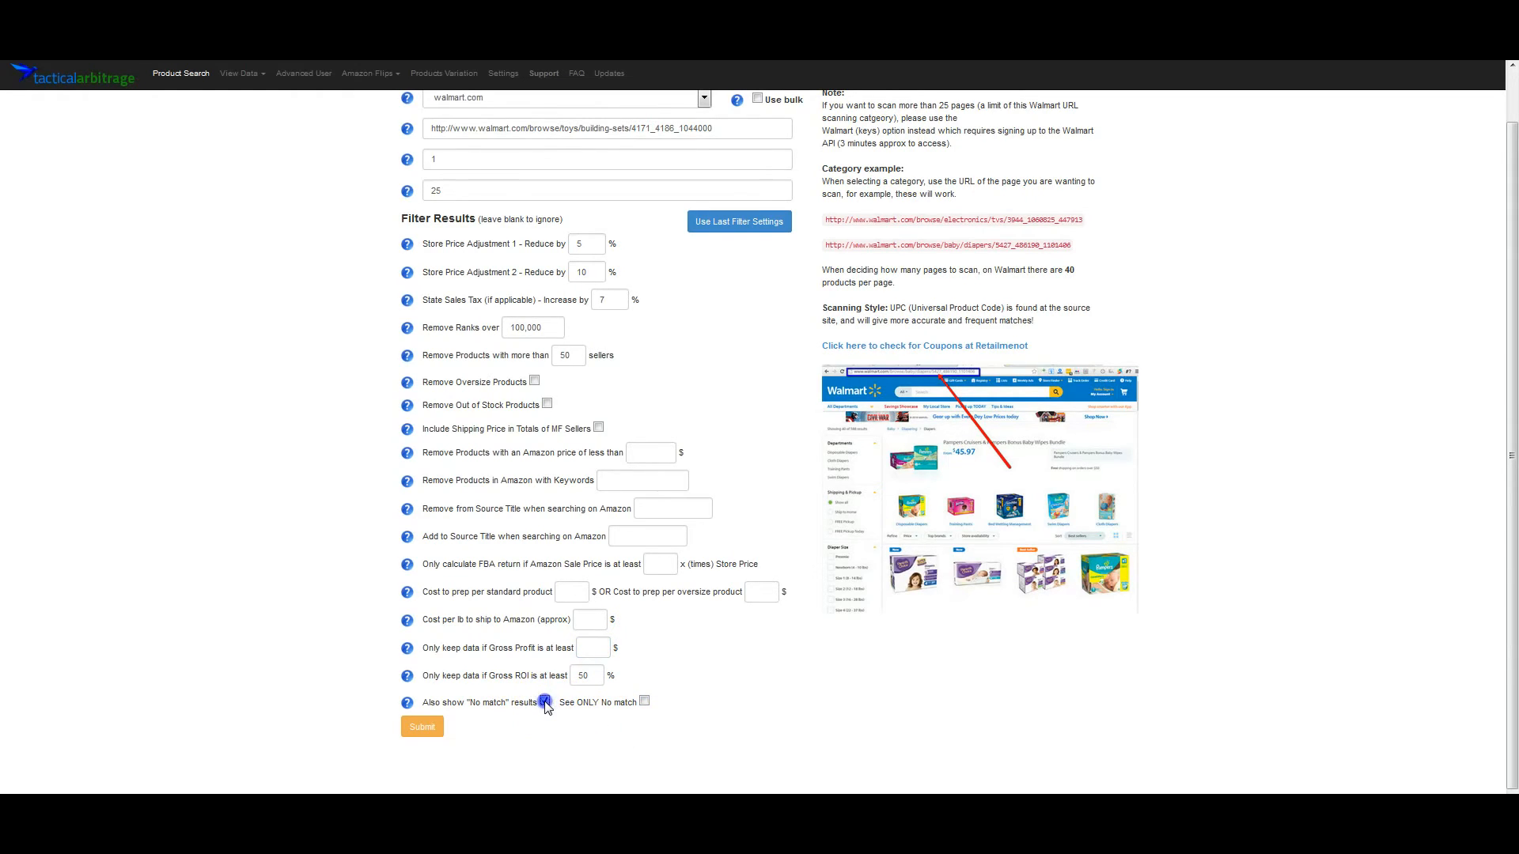
pyautogui.click(544, 702)
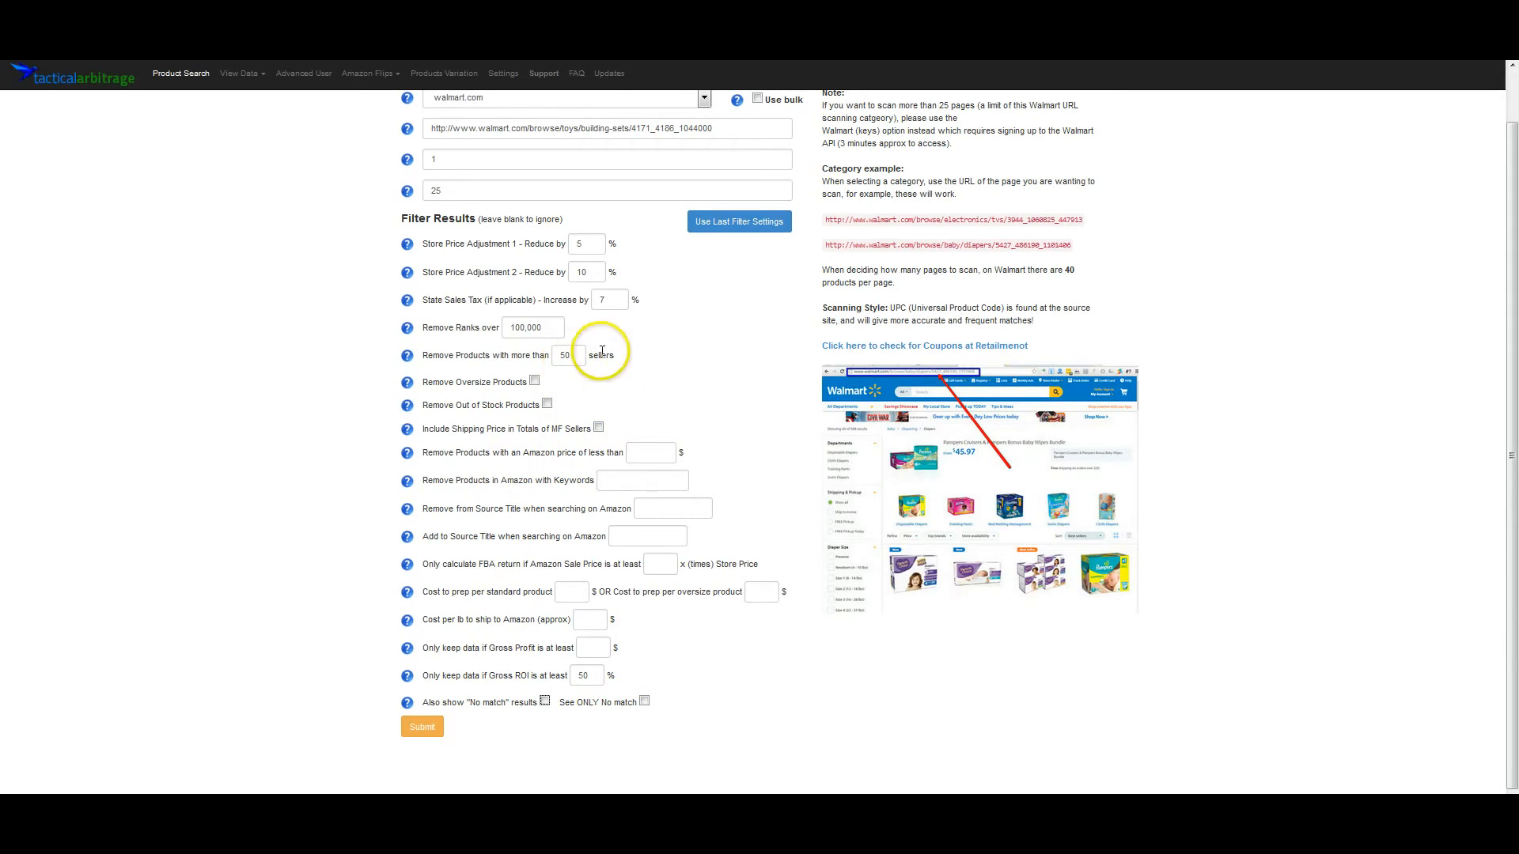
# Step: Clear the state sales tax percentage and both store price adjustment percentages in the result filters
pyautogui.doubleClick(612, 300)
pyautogui.press('BackSpace')
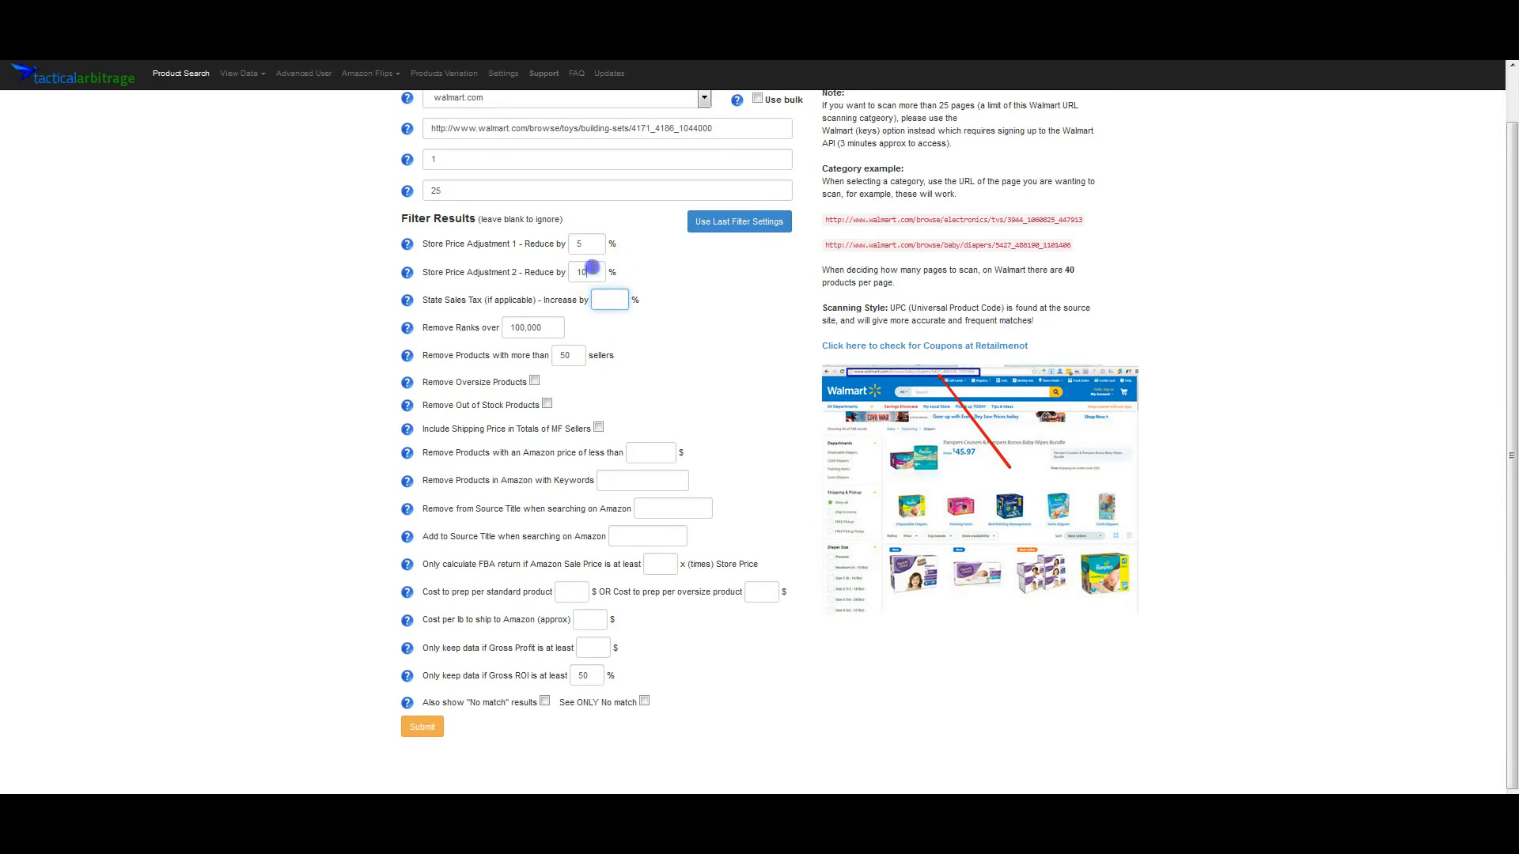
pyautogui.doubleClick(587, 272)
pyautogui.press('BackSpace')
pyautogui.doubleClick(584, 244)
pyautogui.press('BackSpace')
pyautogui.click(704, 722)
# Step: Submit the product search to start scanning the Walmart Building Sets category
pyautogui.scroll(1, 758, 737)
pyautogui.scroll(-1, 721, 776)
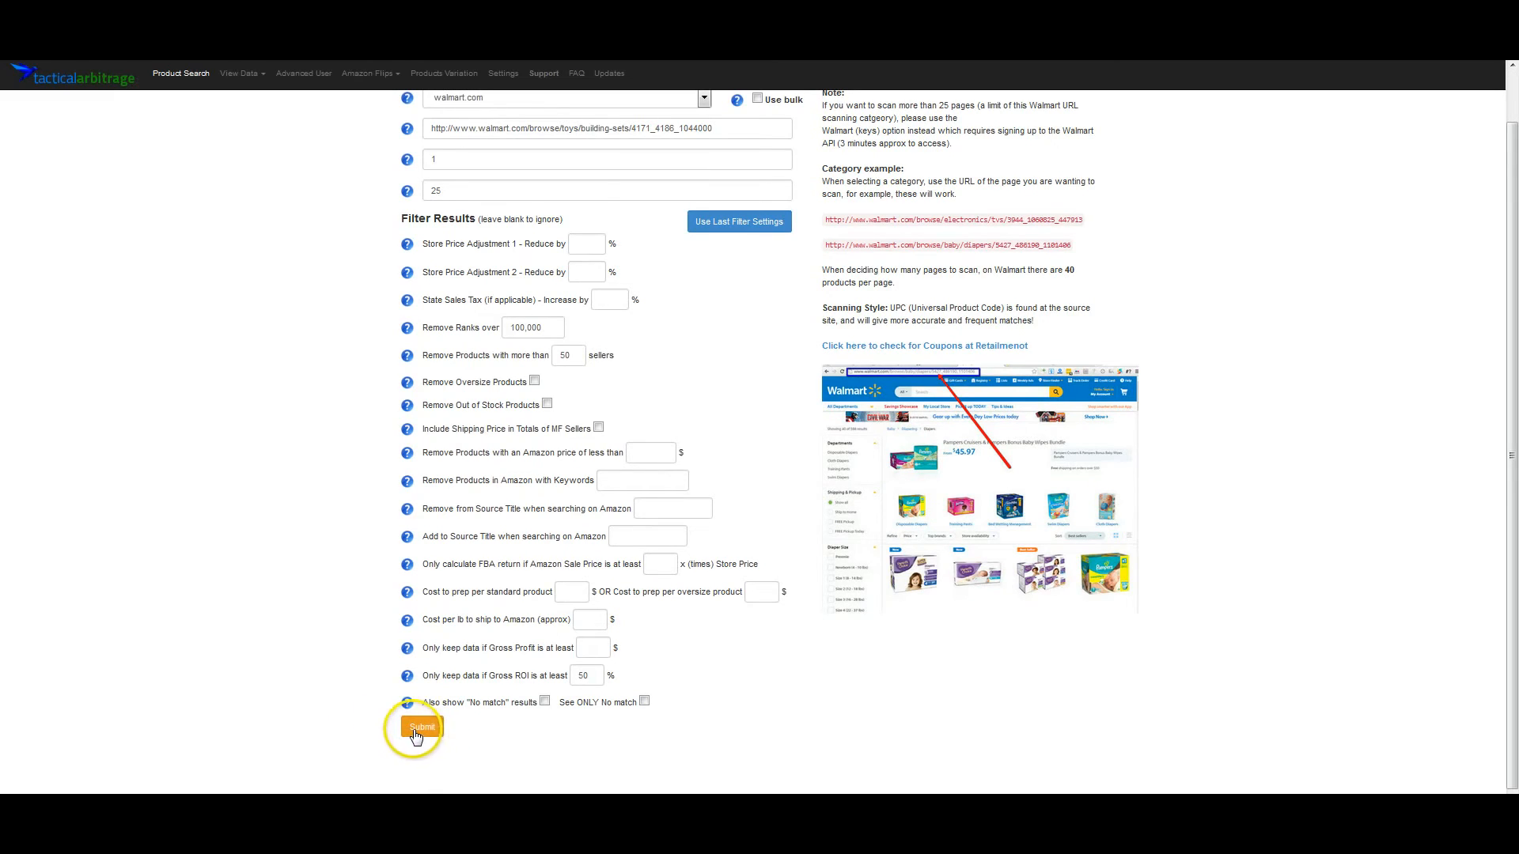
pyautogui.click(419, 728)
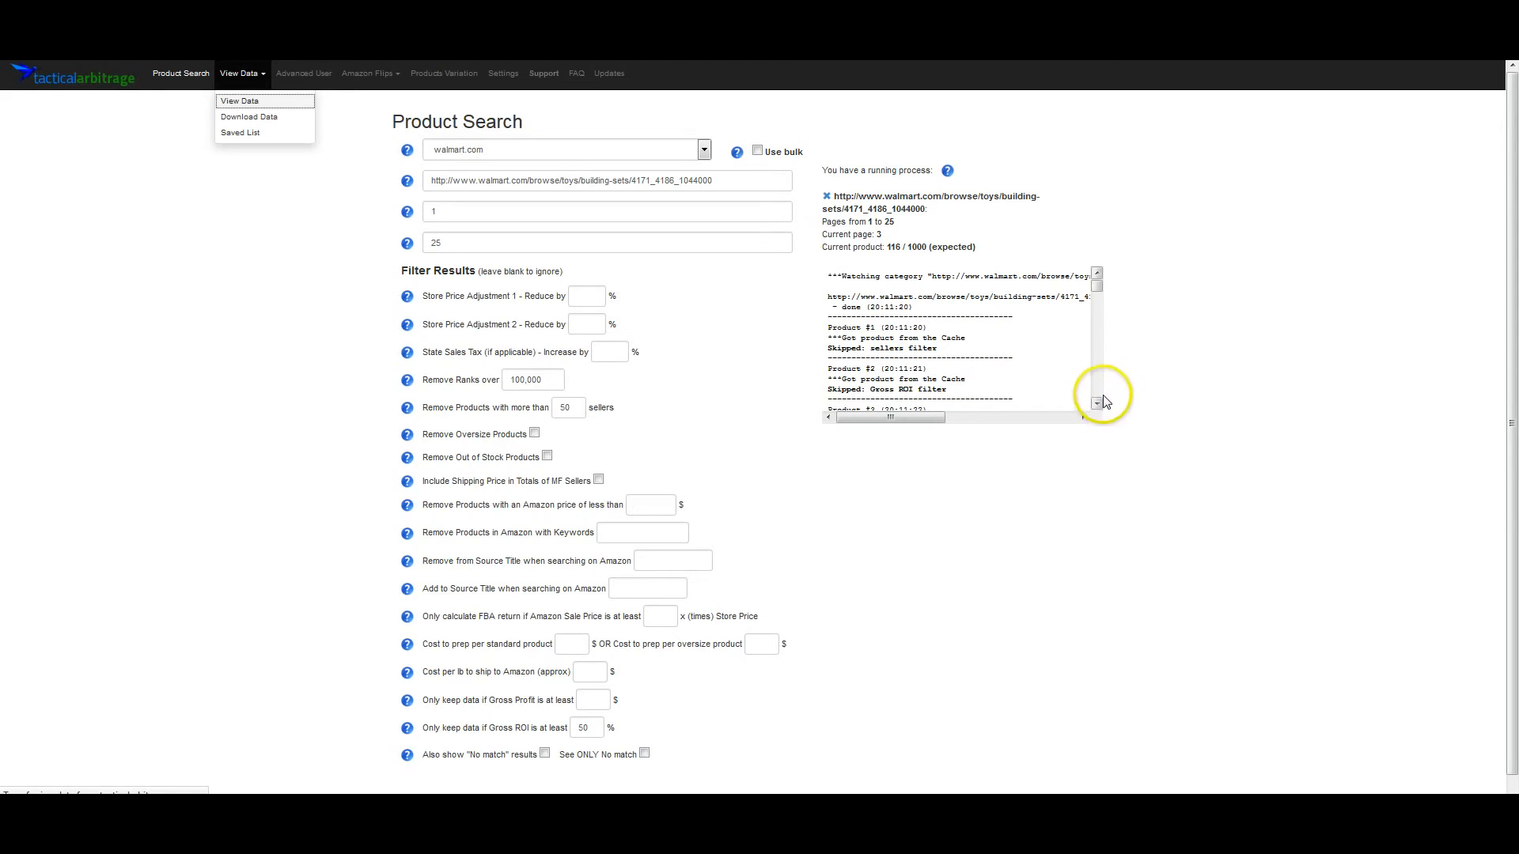
# Step: Read through the first product entries in the running scan's log and return to the log's beginning
pyautogui.click(1098, 405)
pyautogui.click(1098, 404)
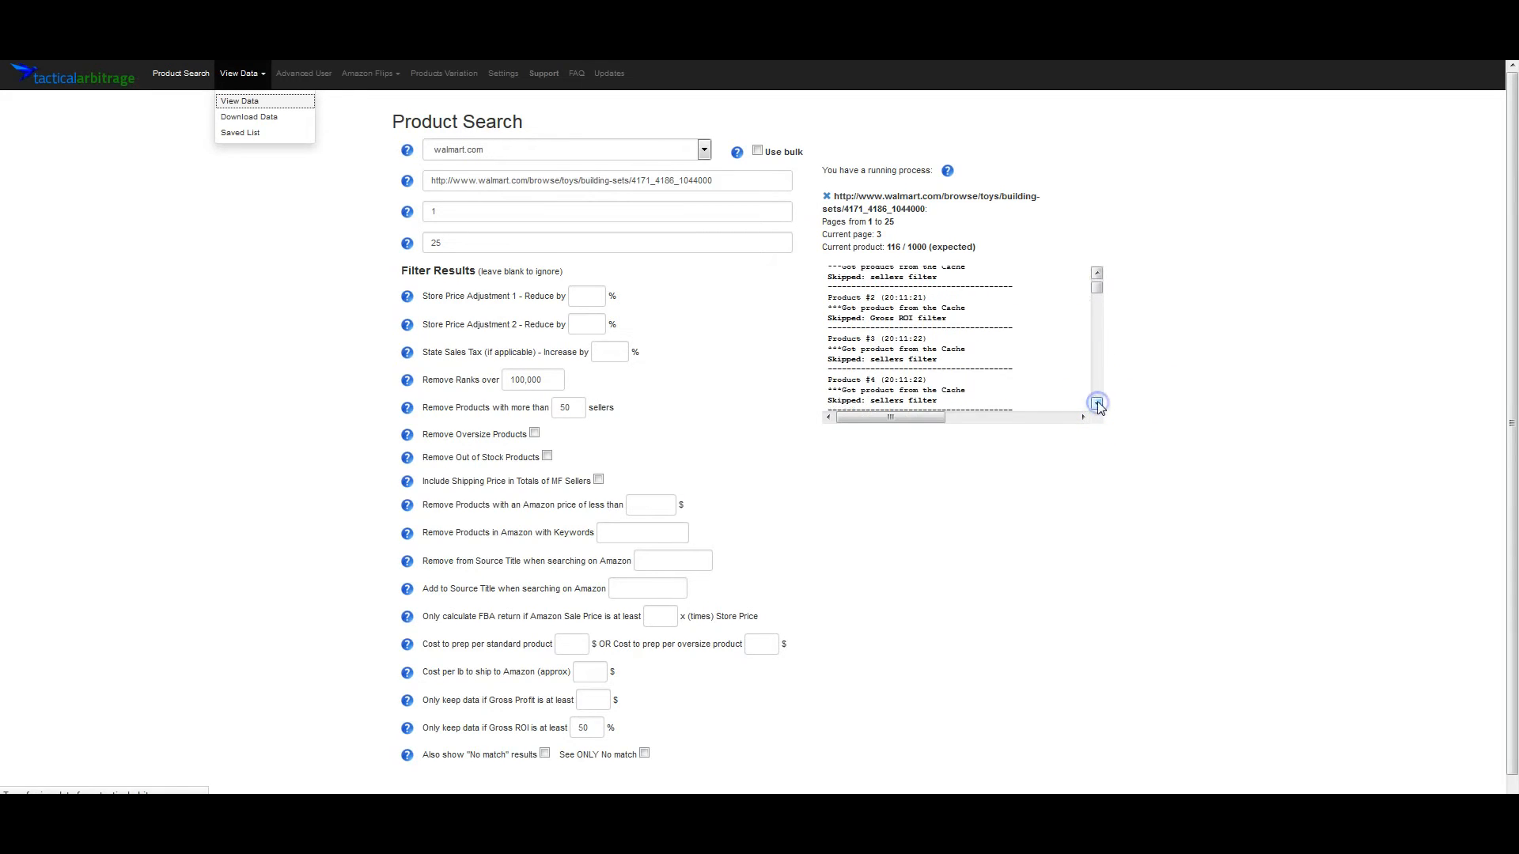
pyautogui.click(1097, 403)
pyautogui.click(1097, 404)
pyautogui.click(1097, 403)
pyautogui.click(1097, 404)
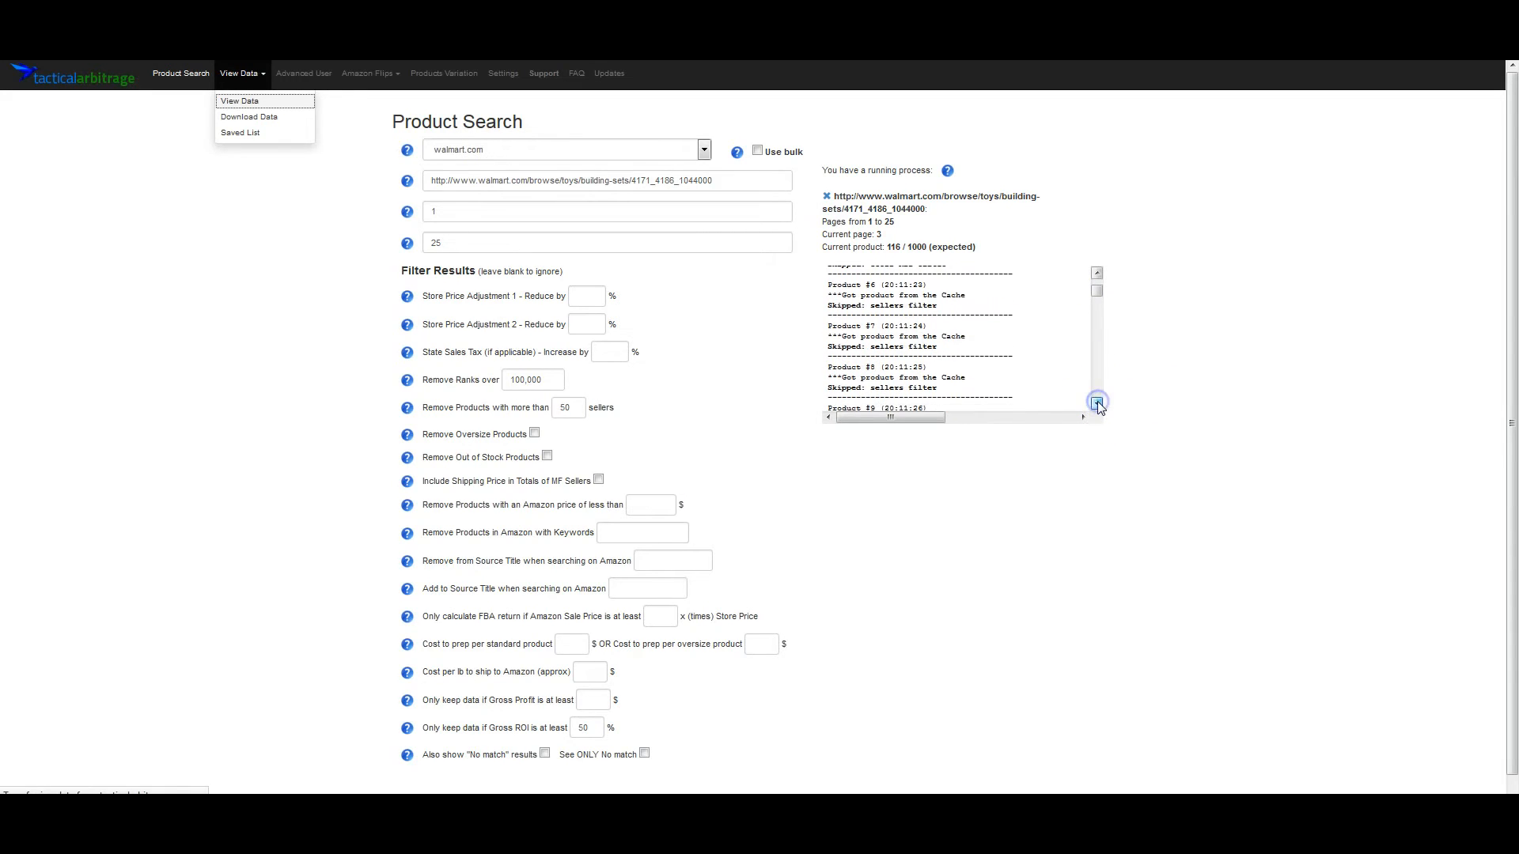
pyautogui.moveTo(1101, 295); pyautogui.dragTo(1094, 281)
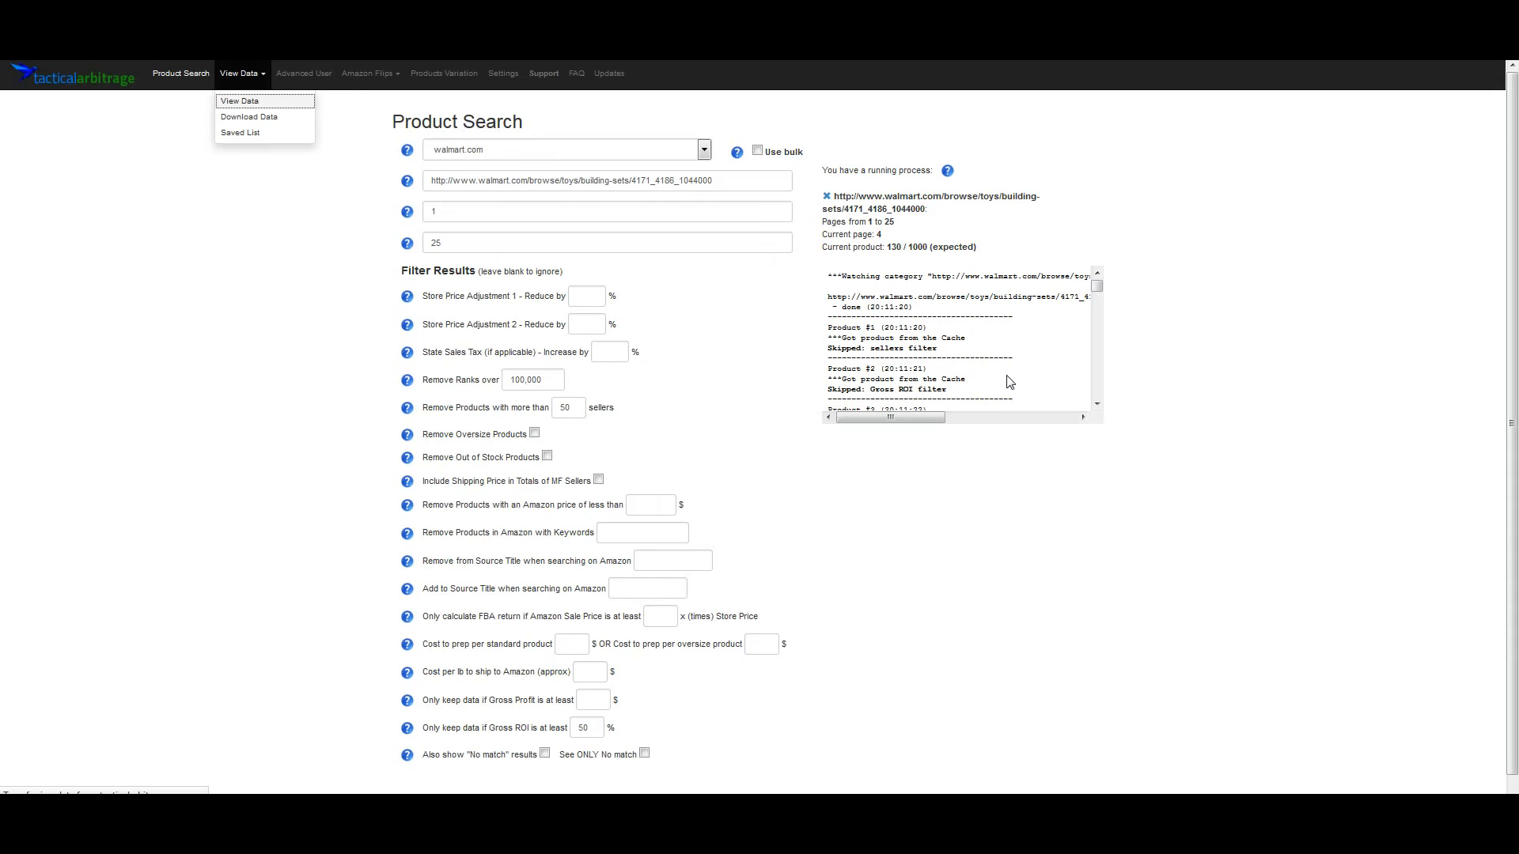
# Step: Examine the scan log for the reasons products are skipped and the full width of the UPC search lines
pyautogui.scroll(-2, 995, 380)
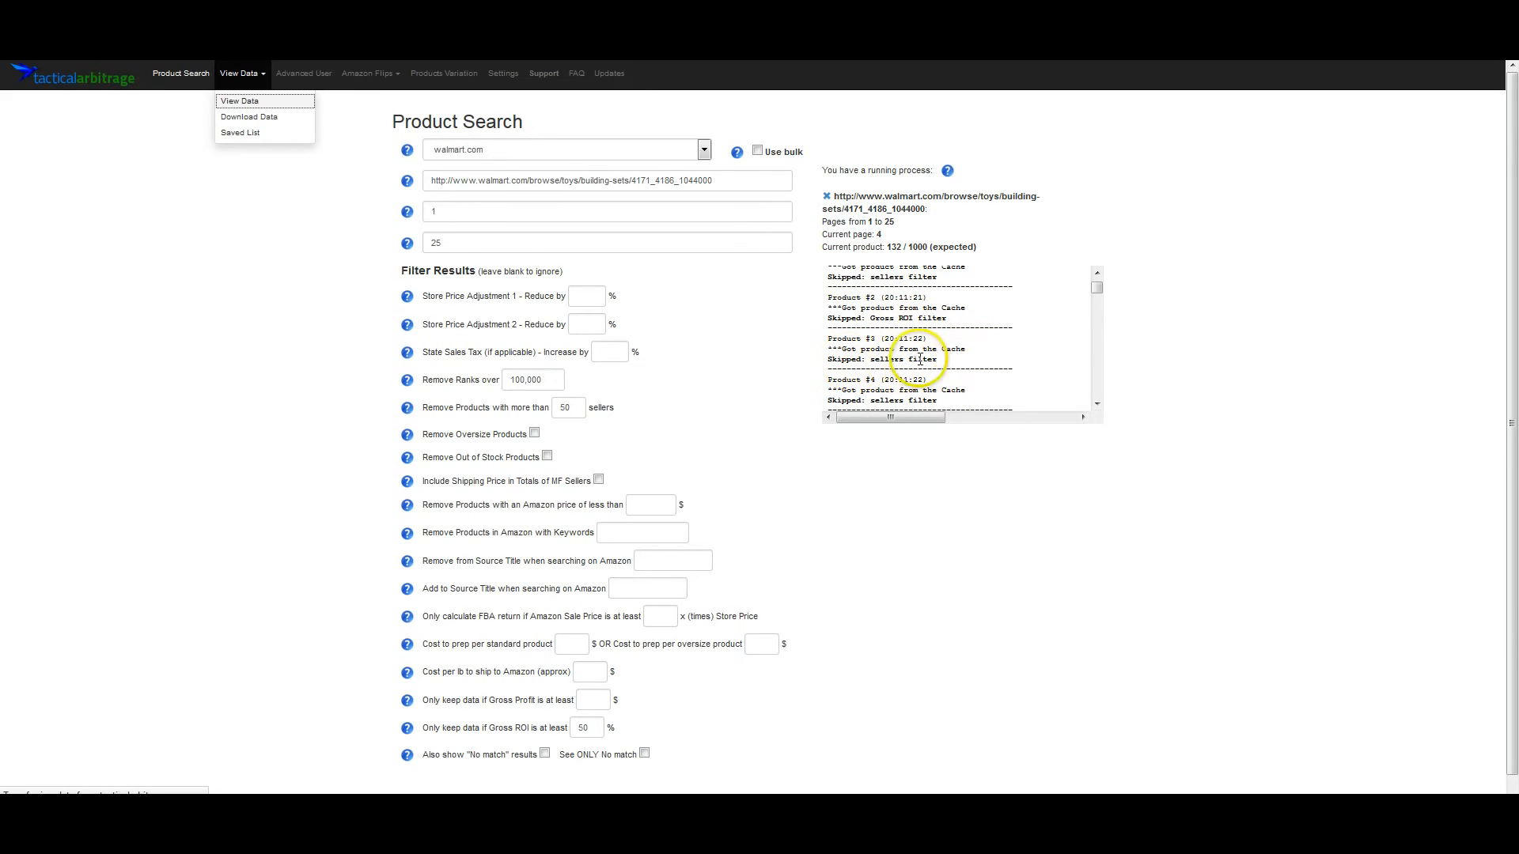
pyautogui.scroll(2, 930, 356)
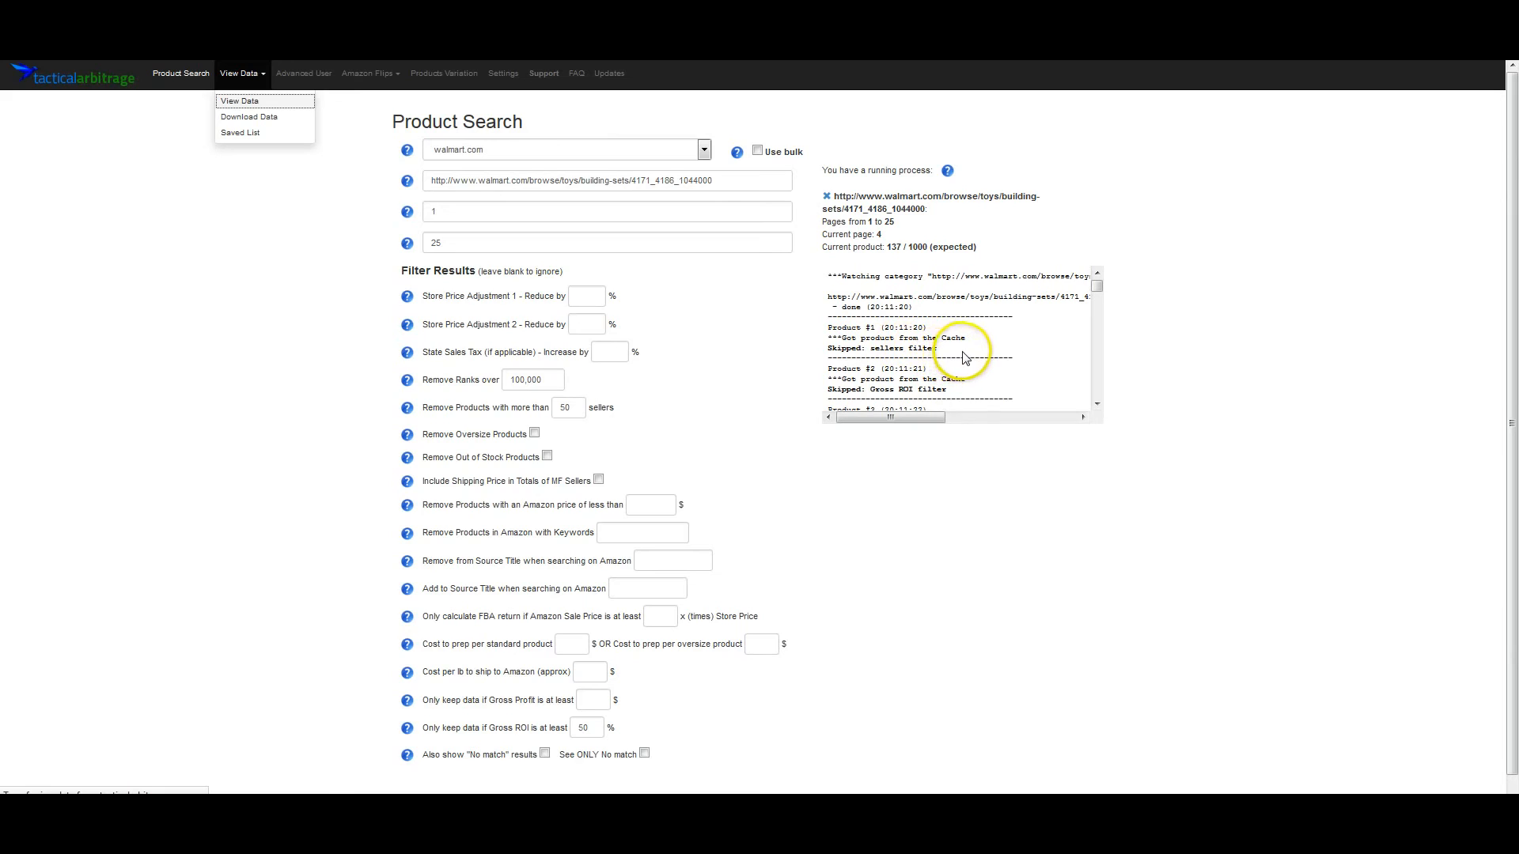
pyautogui.scroll(-2, 965, 356)
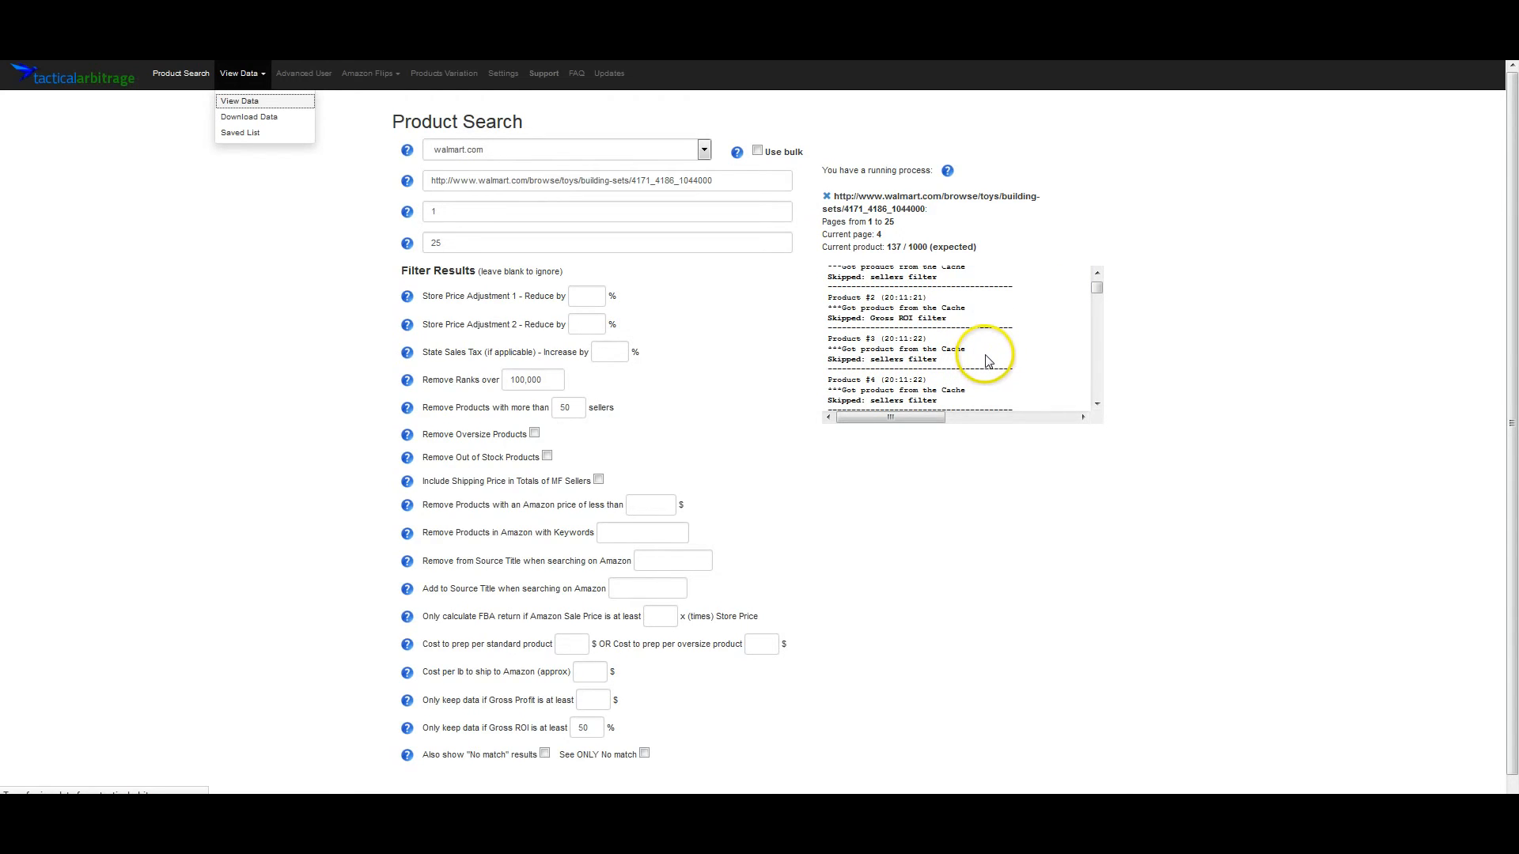
pyautogui.scroll(-4, 981, 363)
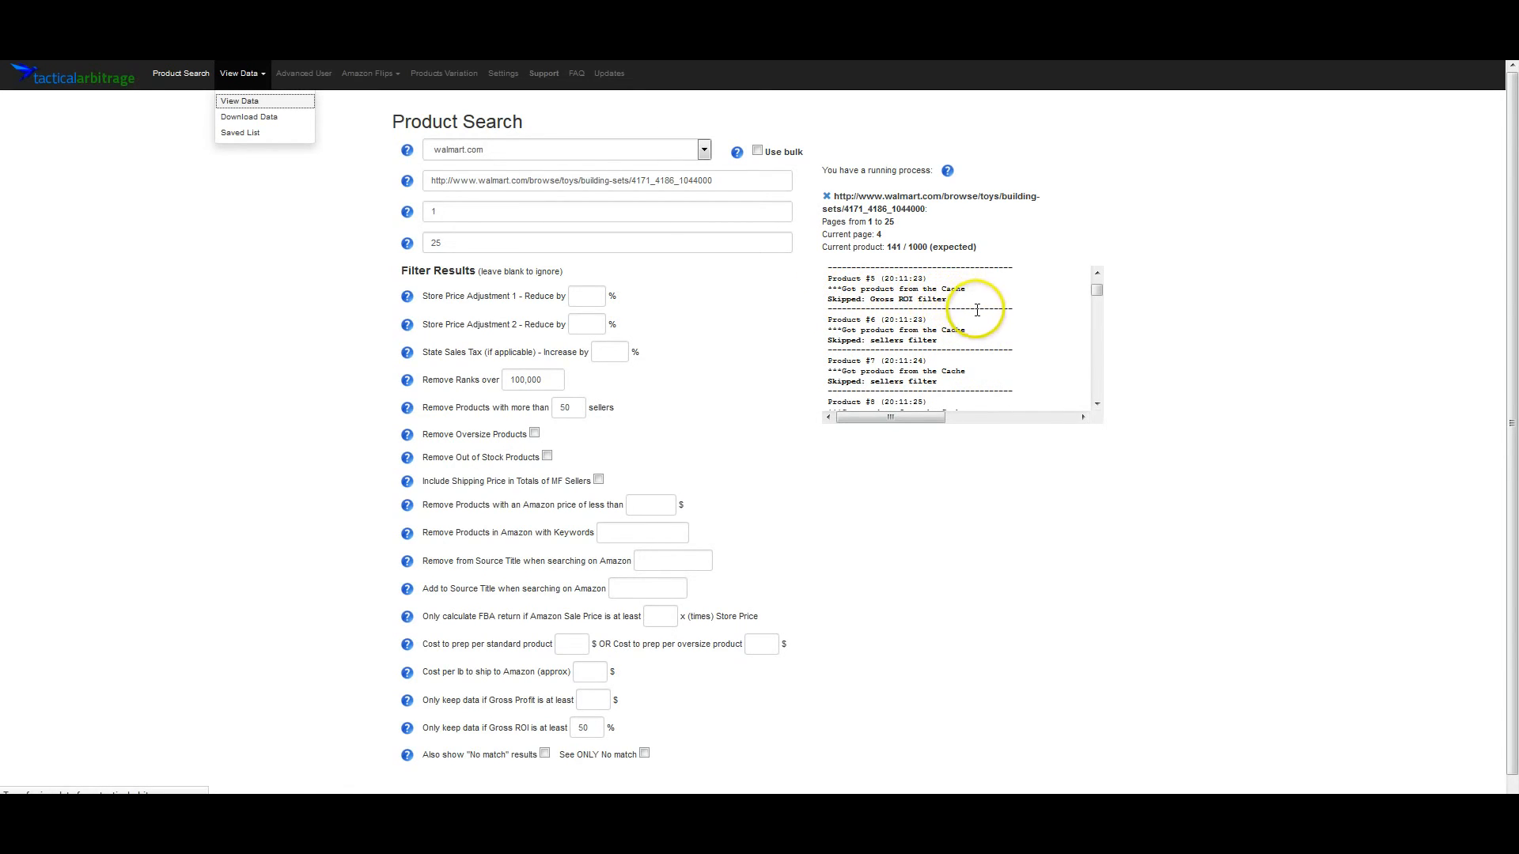
pyautogui.scroll(-5, 983, 324)
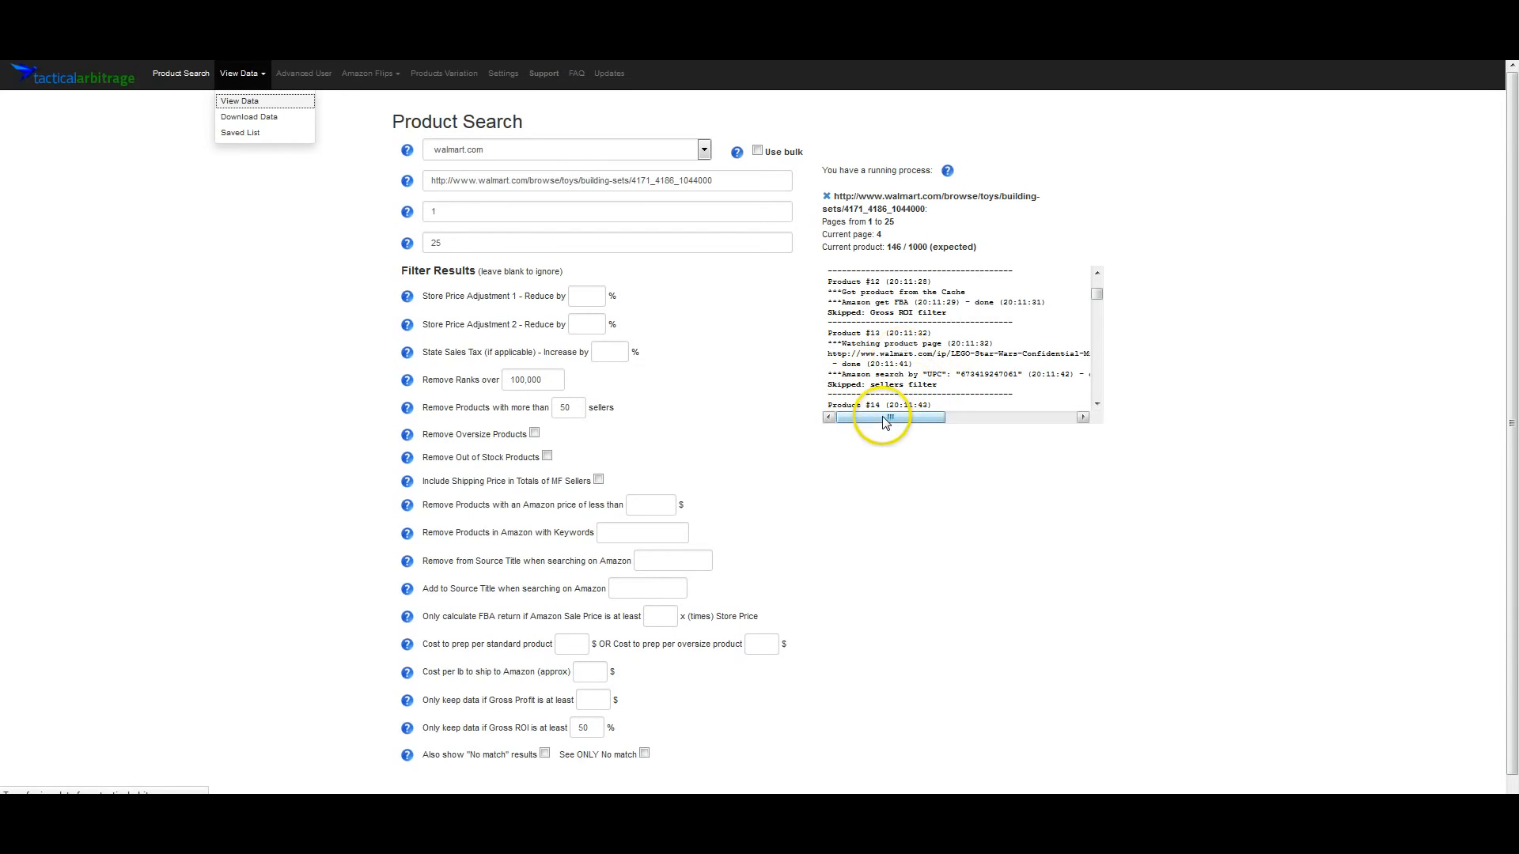
pyautogui.moveTo(885, 421); pyautogui.dragTo(944, 429)
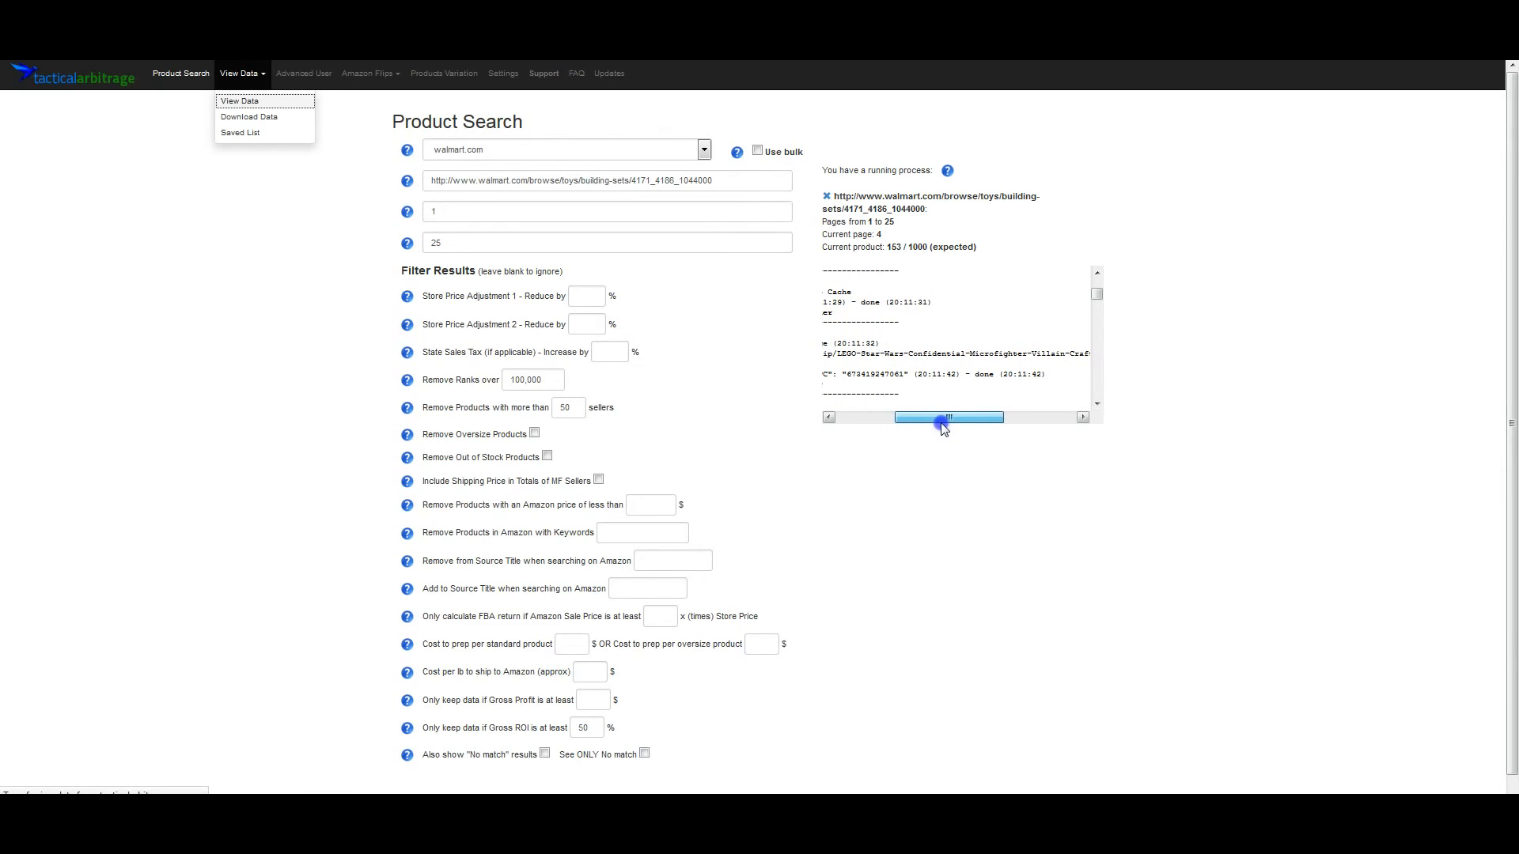
pyautogui.moveTo(943, 428); pyautogui.dragTo(877, 431)
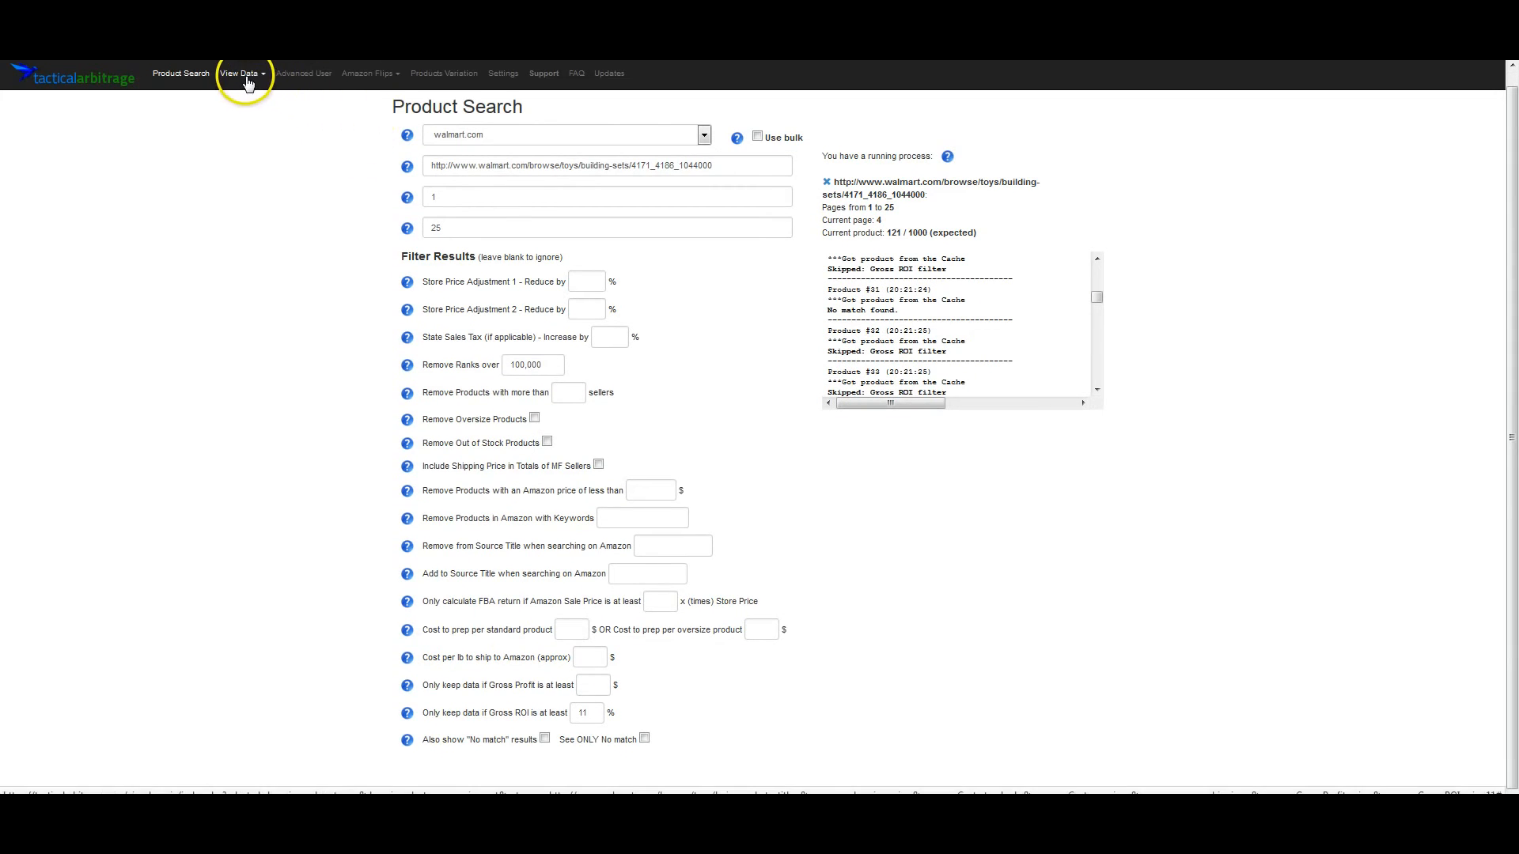
# Step: Open the scan results and compare the enlarged Walmart and Amazon images of the LEGO Friends Pop Star Limo
pyautogui.click(248, 79)
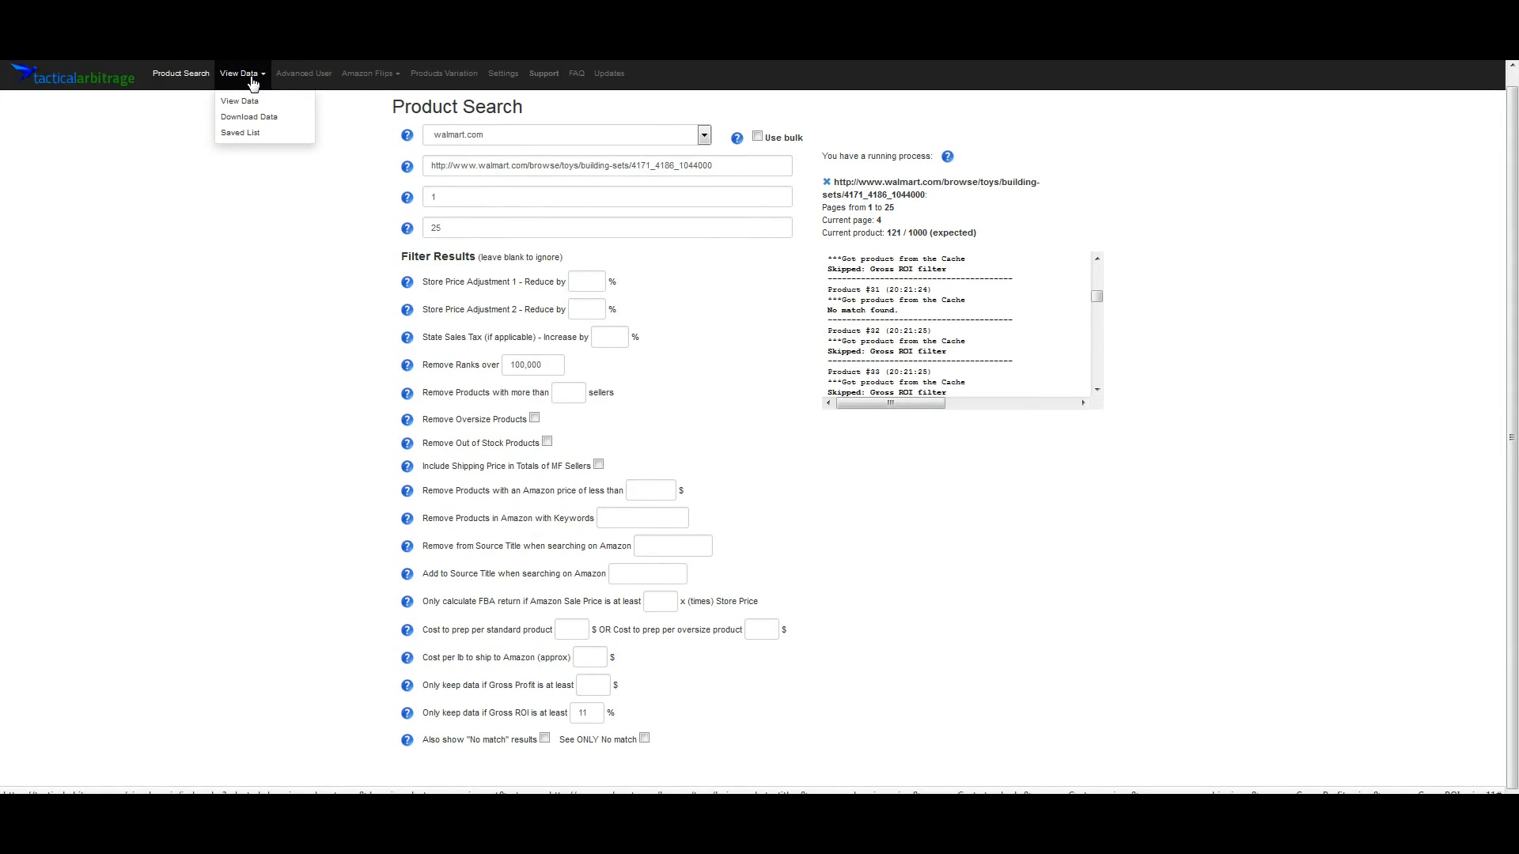
pyautogui.click(275, 102)
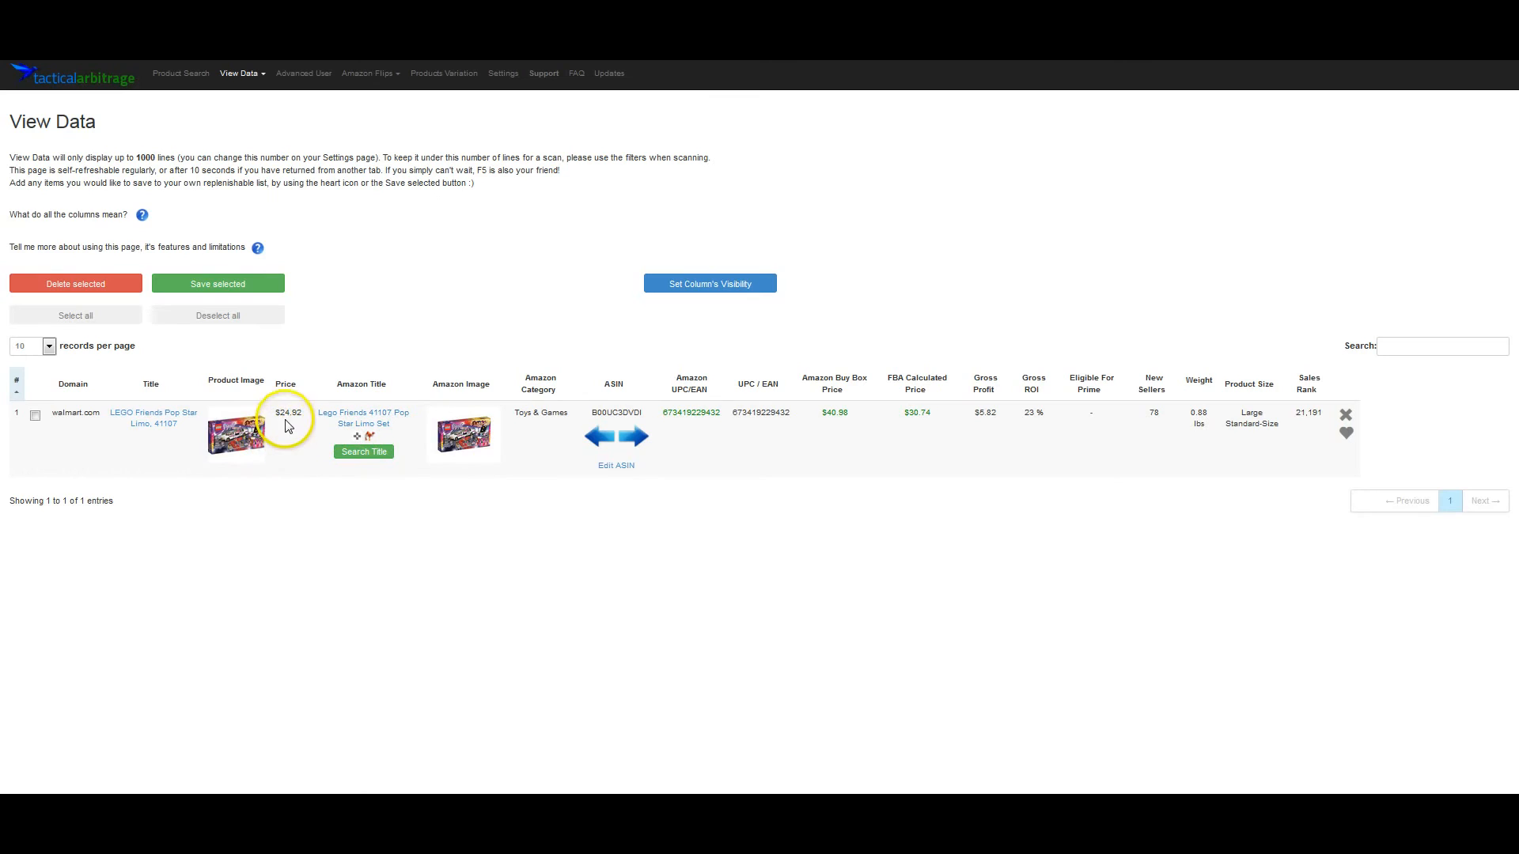
pyautogui.moveTo(226, 439)
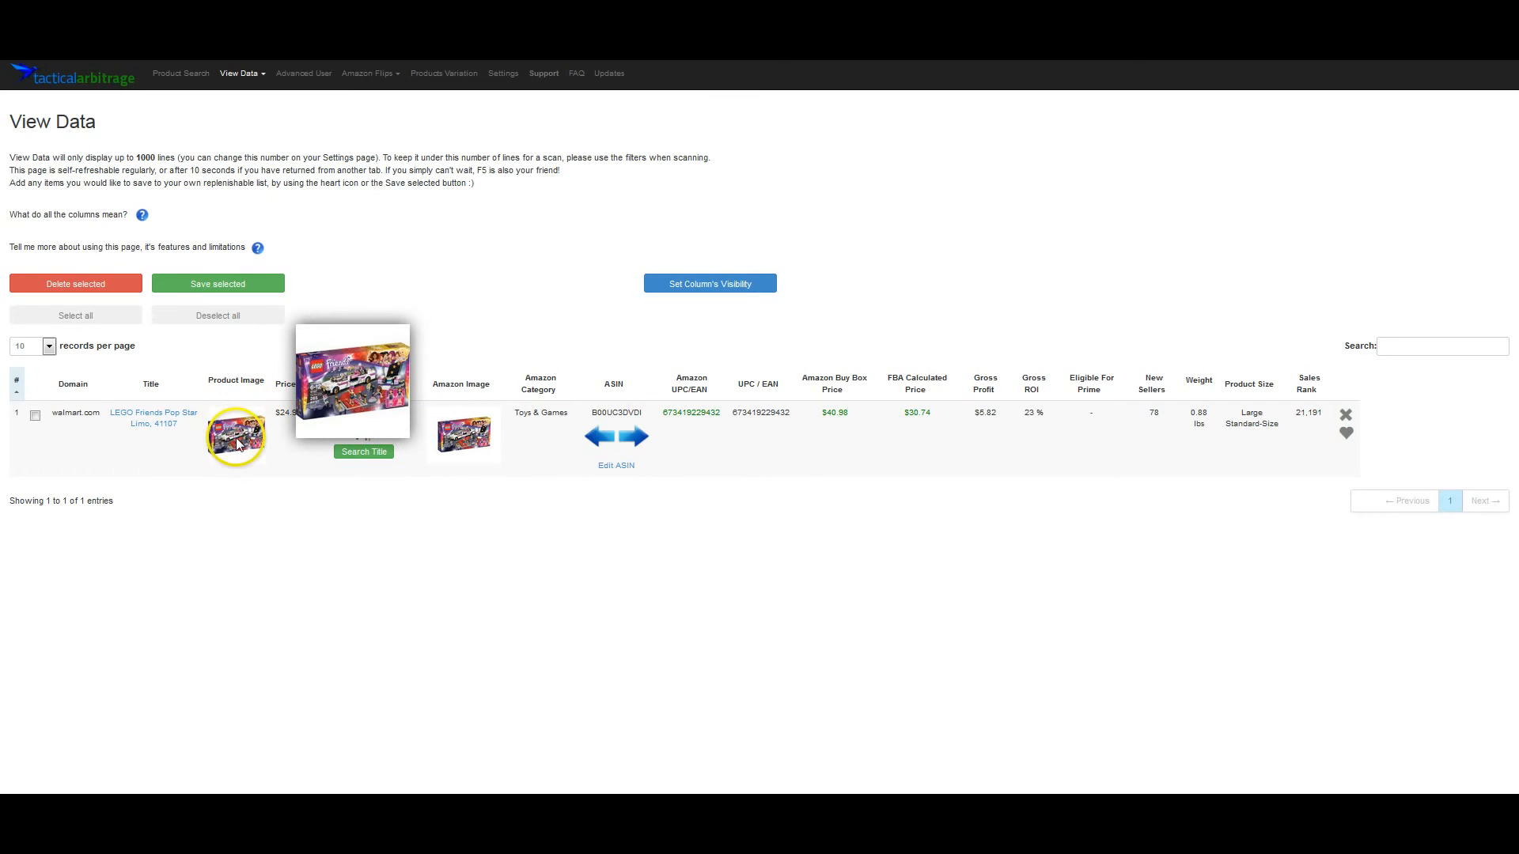
pyautogui.moveTo(452, 446)
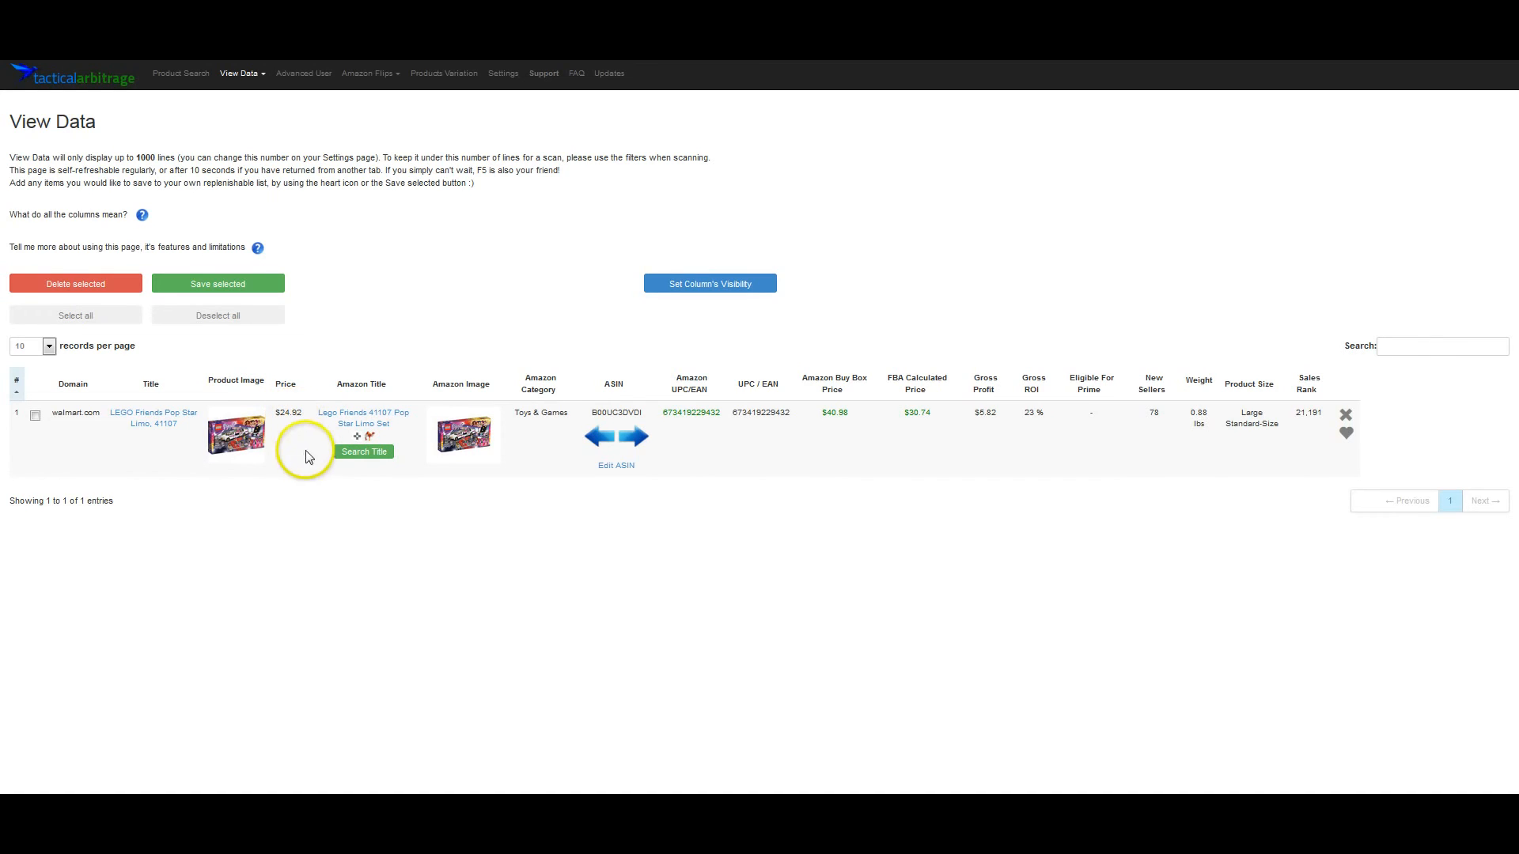
# Step: Check the LEGO limo's price history pages on Keepa and CamelCamelCamel, closing each page to return to the results
pyautogui.moveTo(359, 441)
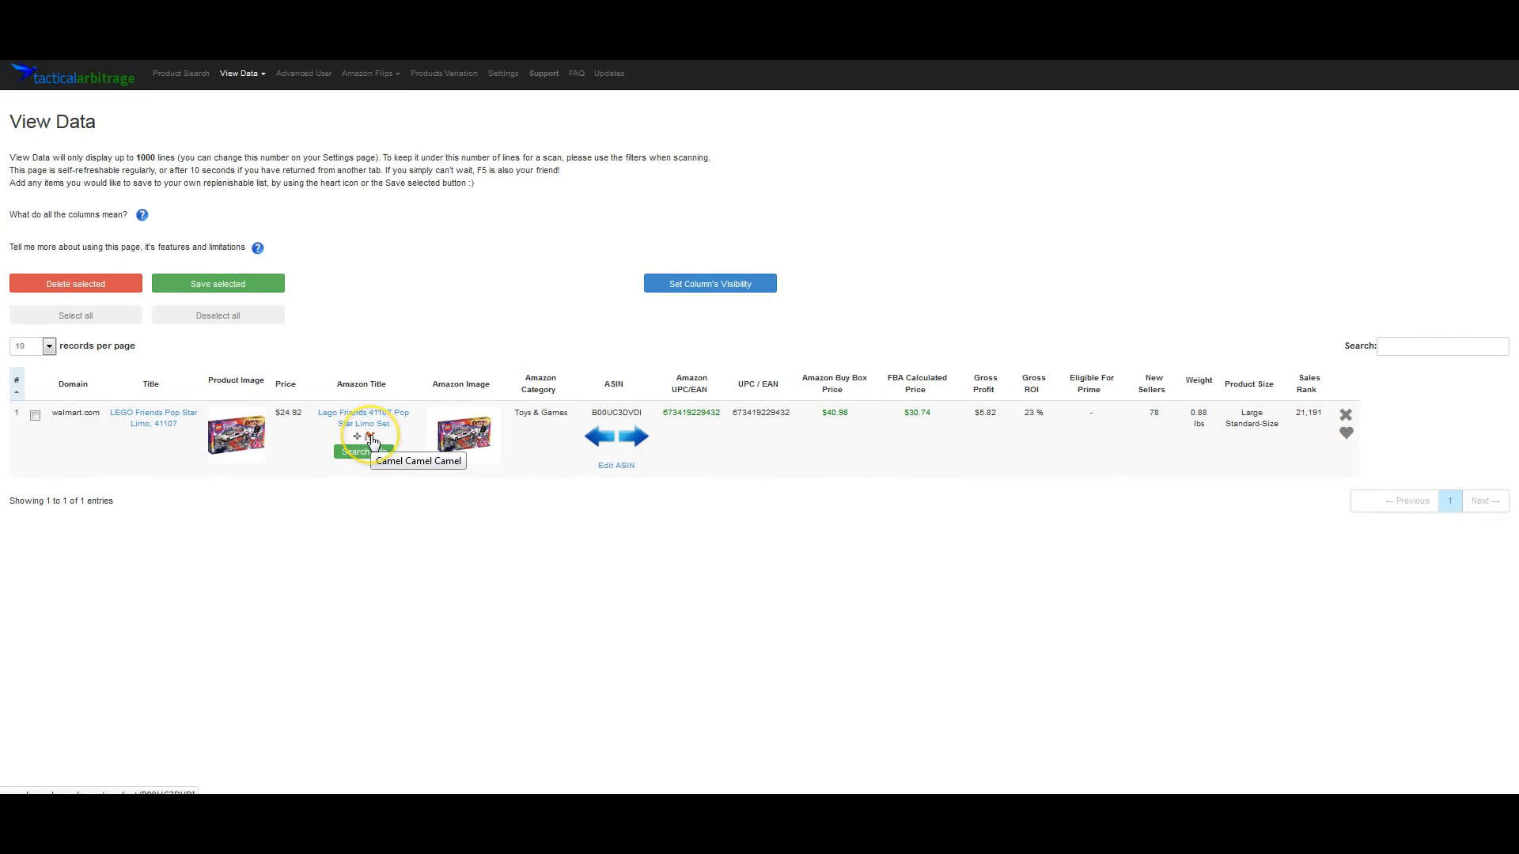
pyautogui.click(360, 438)
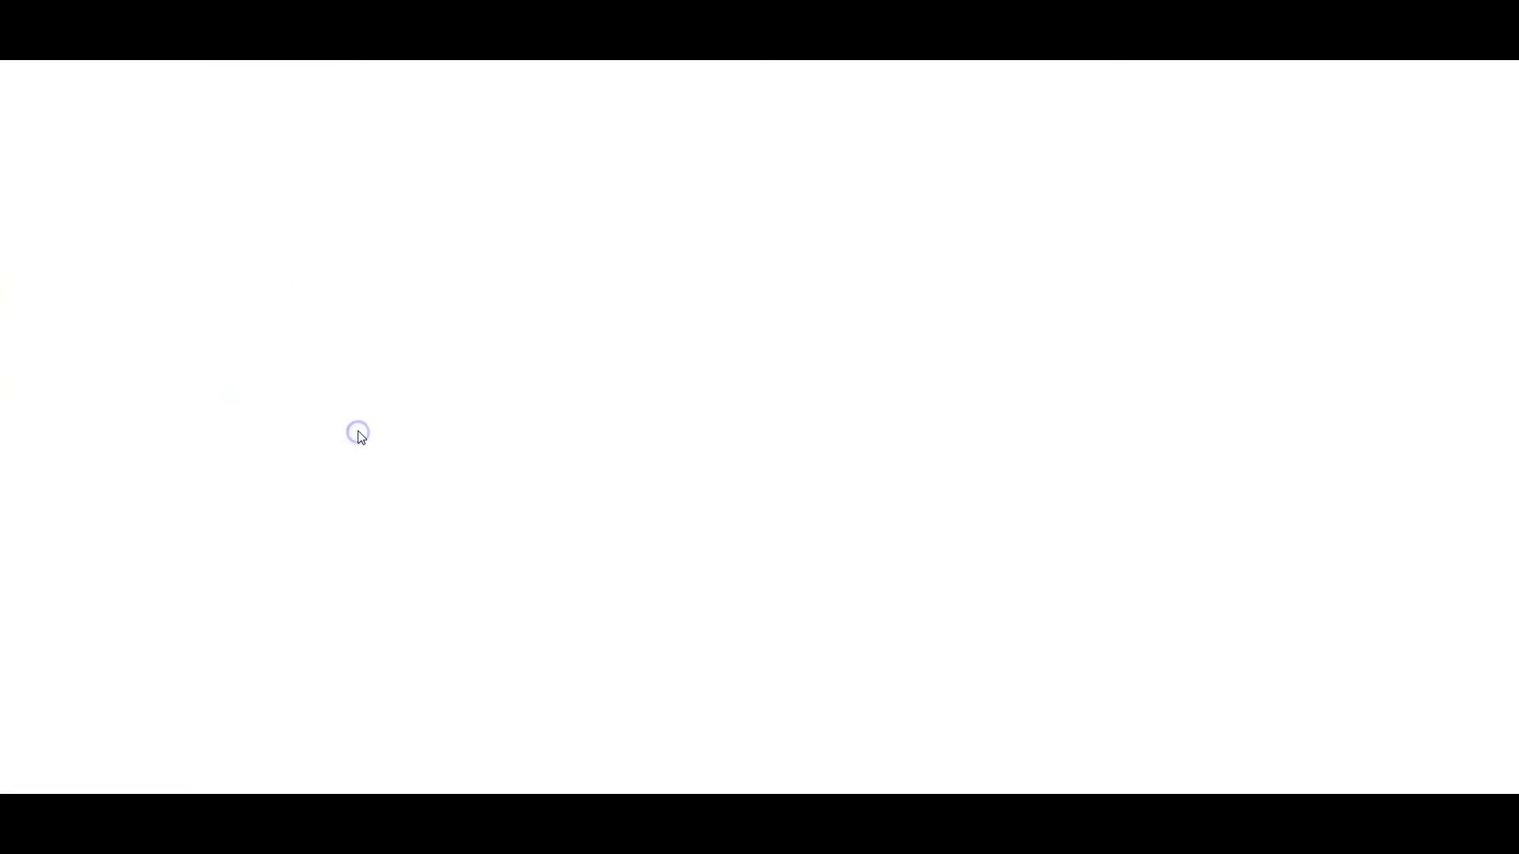
pyautogui.click(341, 489)
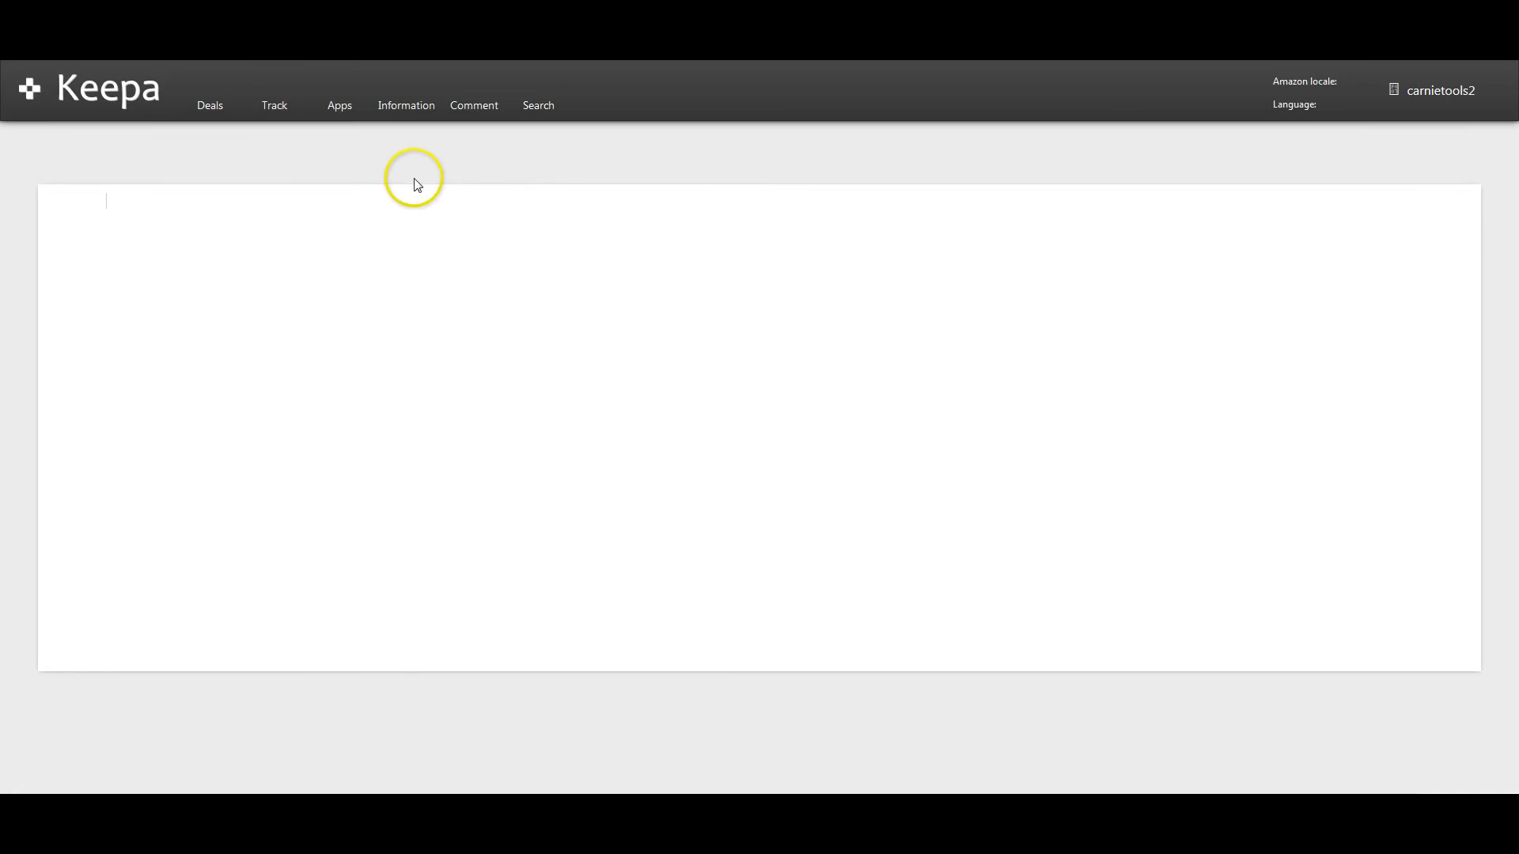
pyautogui.hotkey('ctrl', 'w')
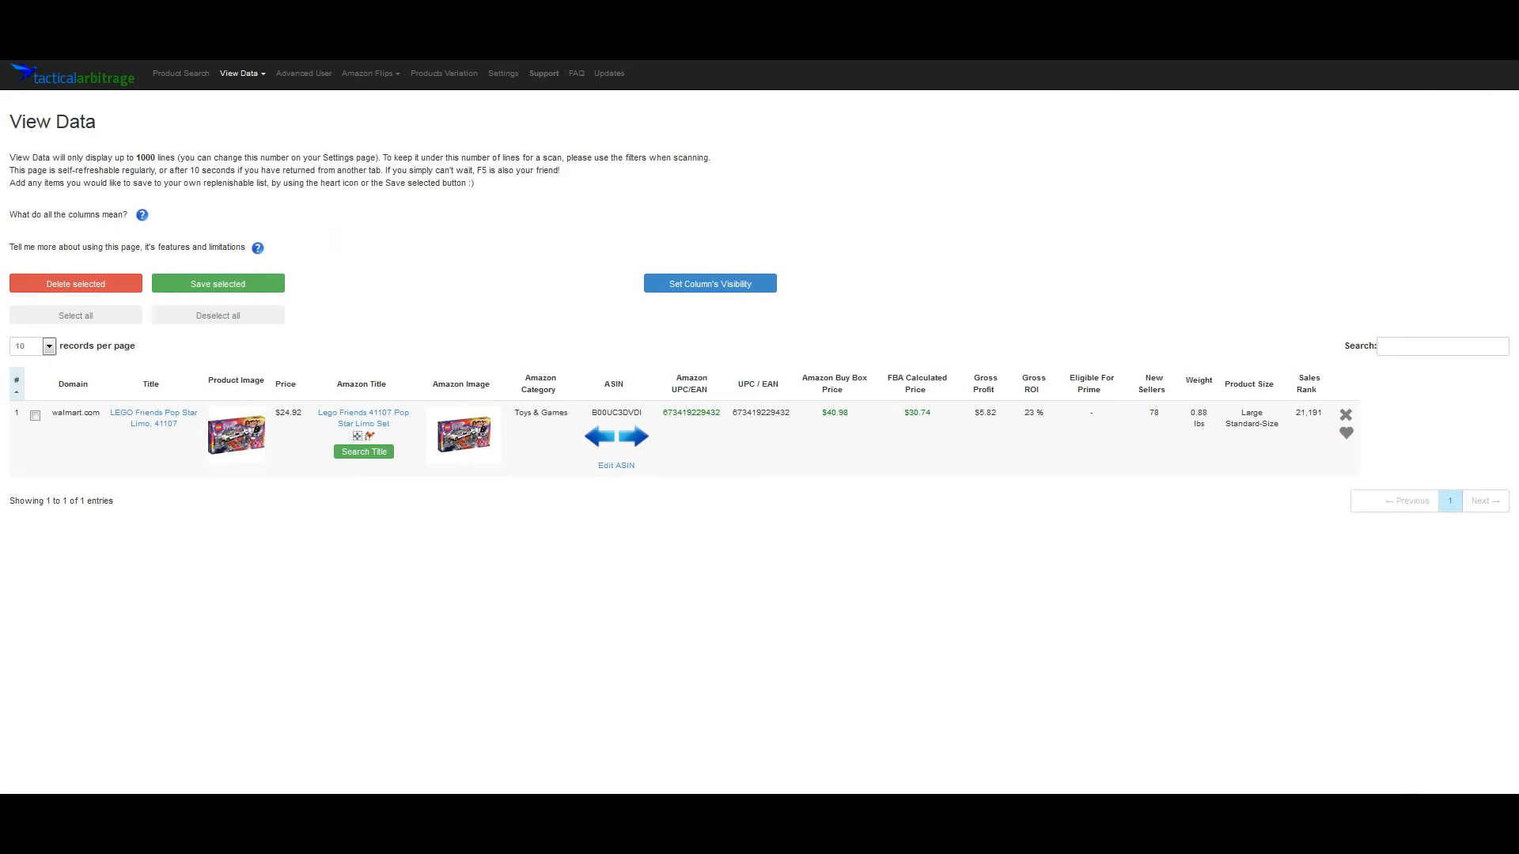
pyautogui.click(369, 435)
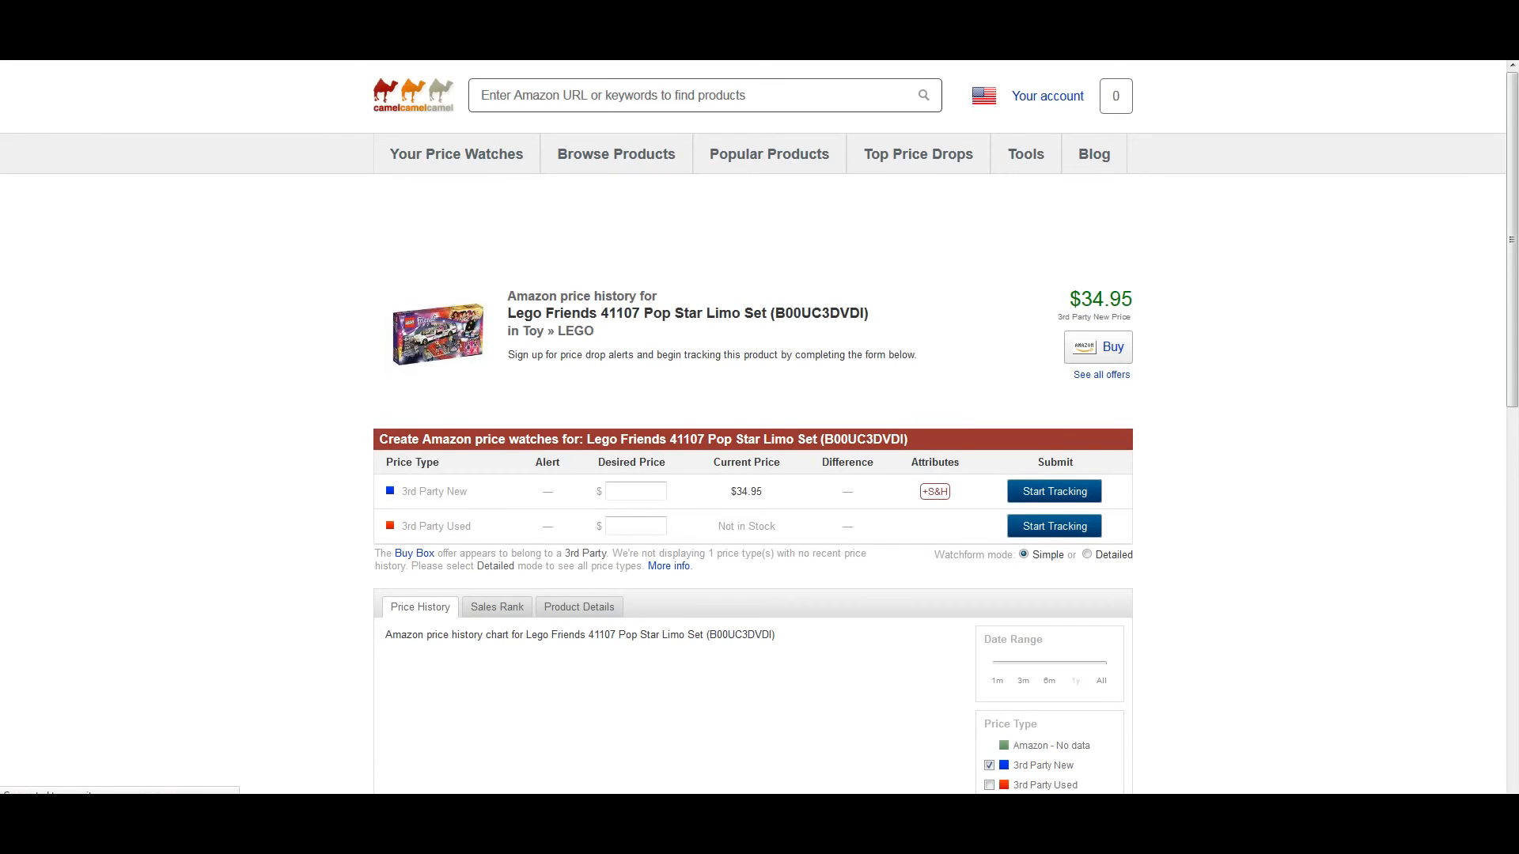
pyautogui.hotkey('ctrl', 'w')
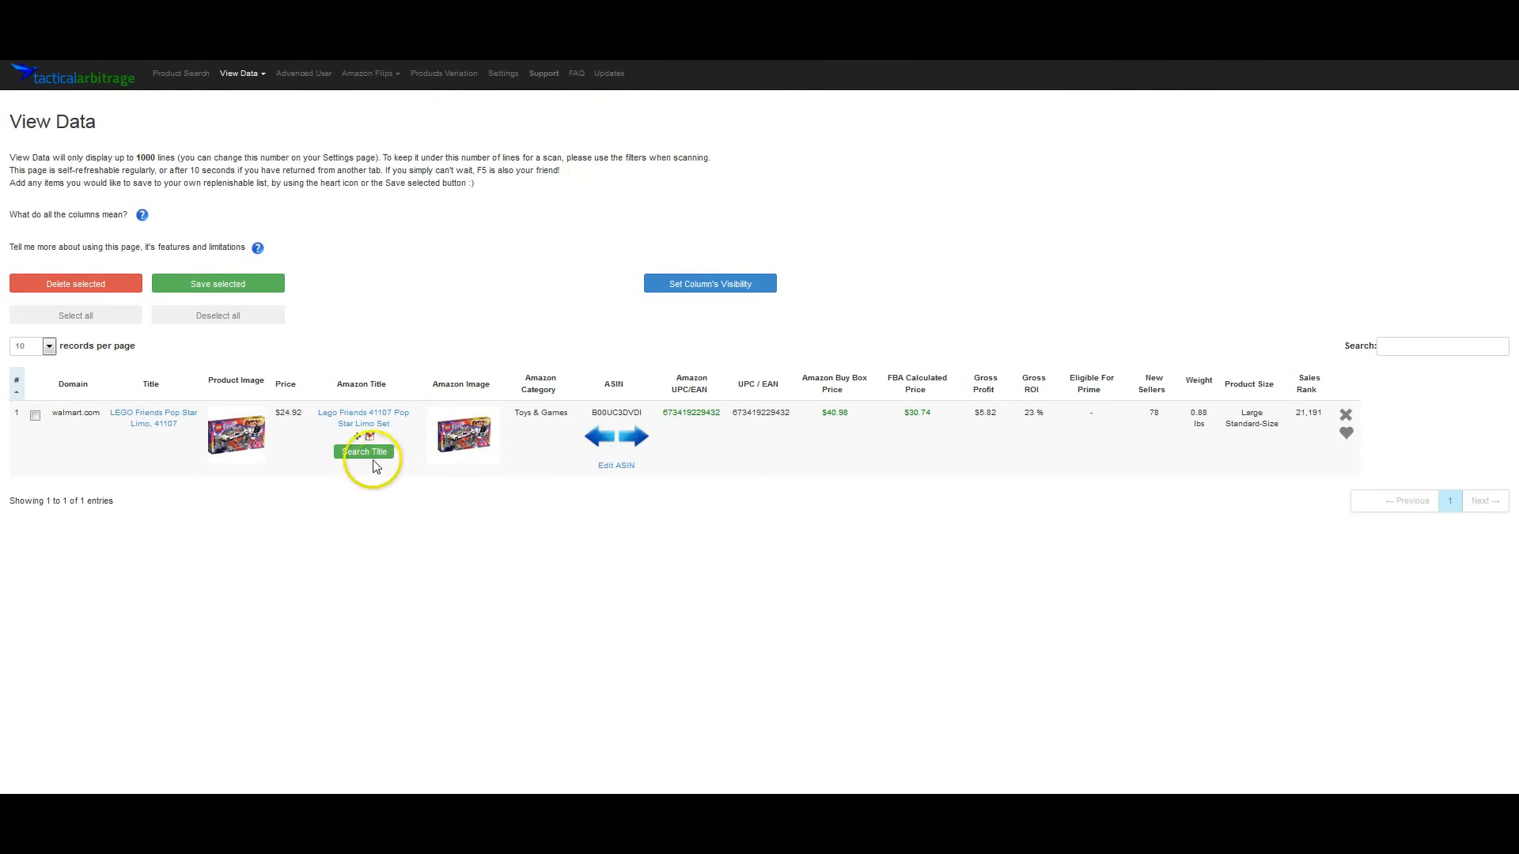
# Step: Search Amazon for the LEGO limo's source title, review the listings, and return to the scan results
pyautogui.moveTo(357, 441)
pyautogui.click(357, 455)
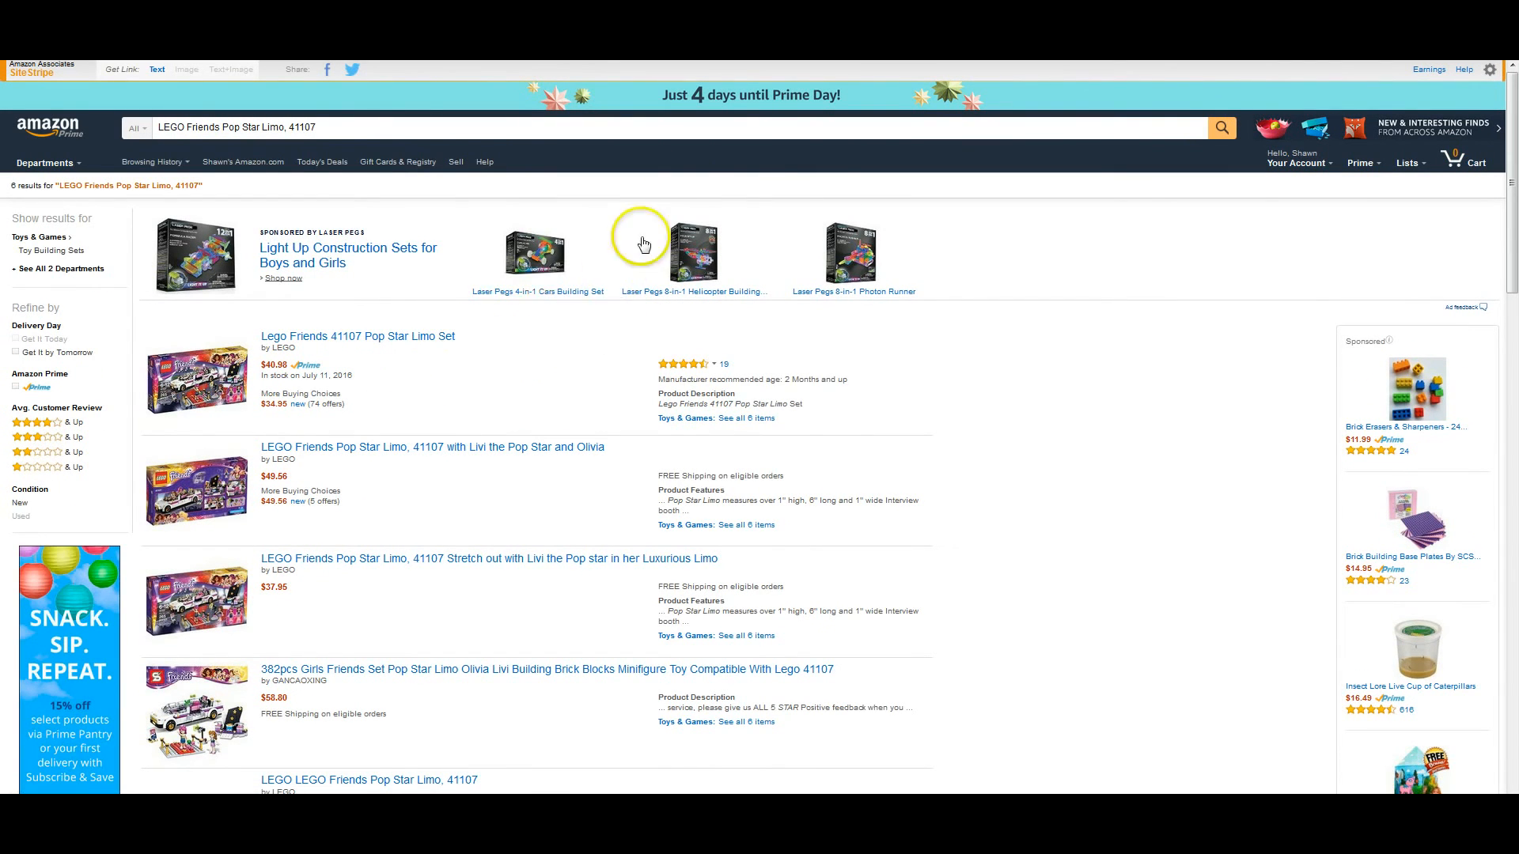
pyautogui.click(427, 49)
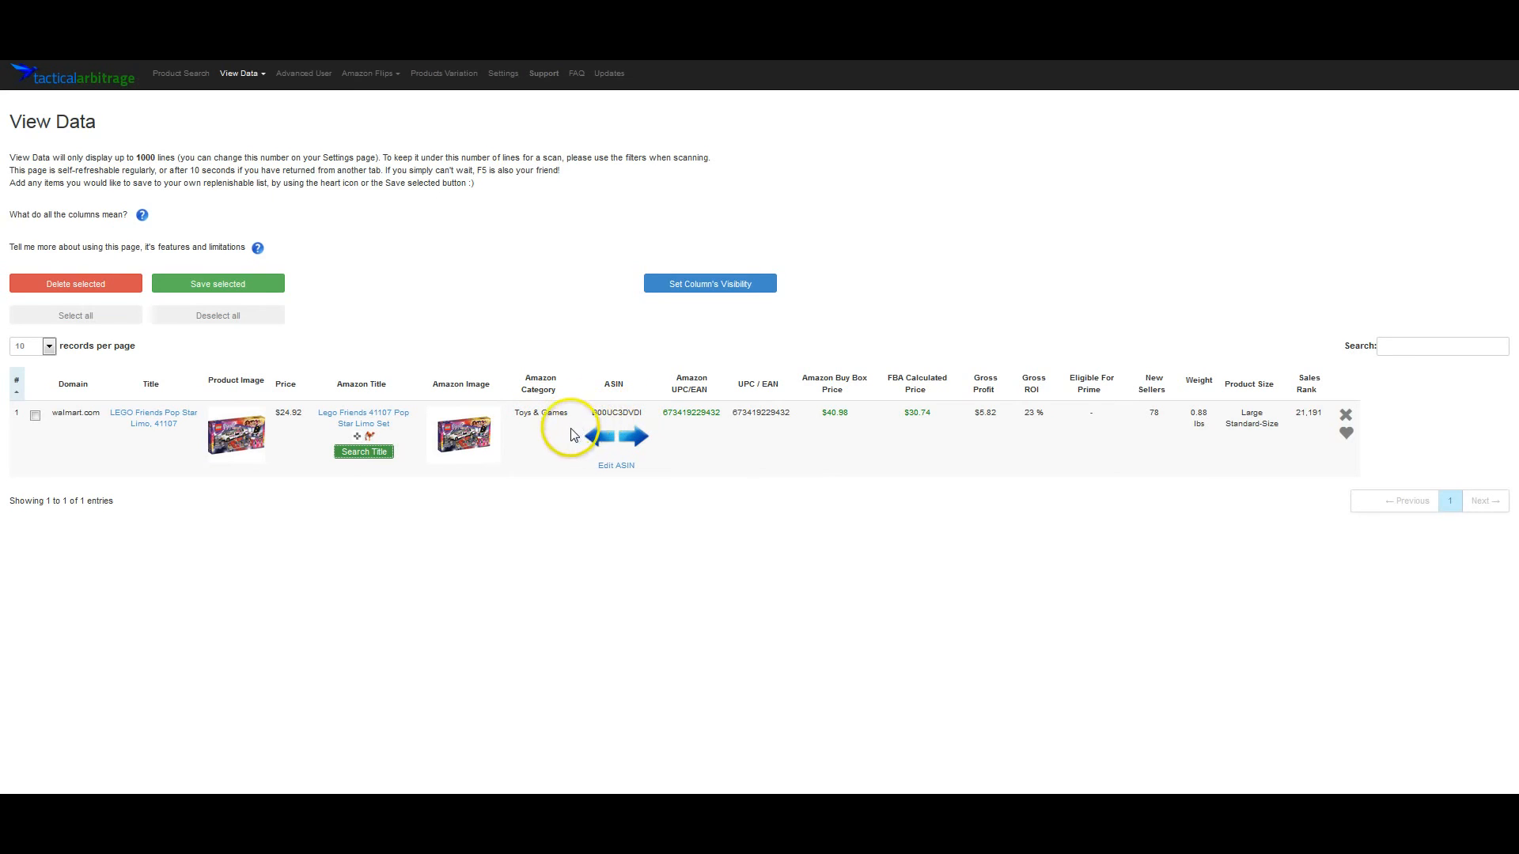
# Step: Switch the LEGO limo's Amazon match to the next candidate, ASIN B01CIKFQ6M, and open and cancel manual ASIN editing
pyautogui.click(617, 443)
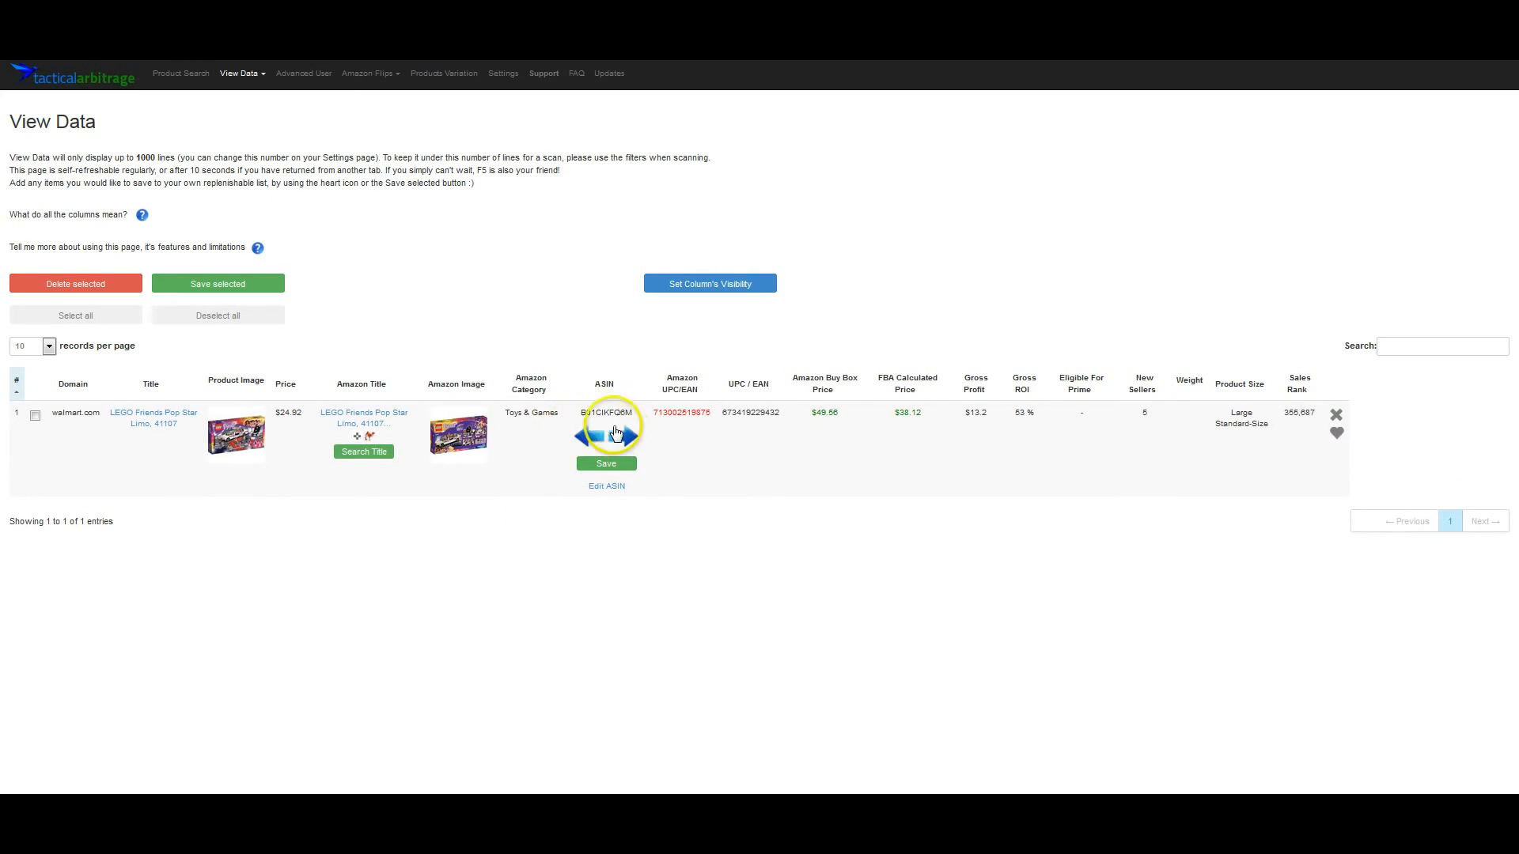
pyautogui.click(599, 492)
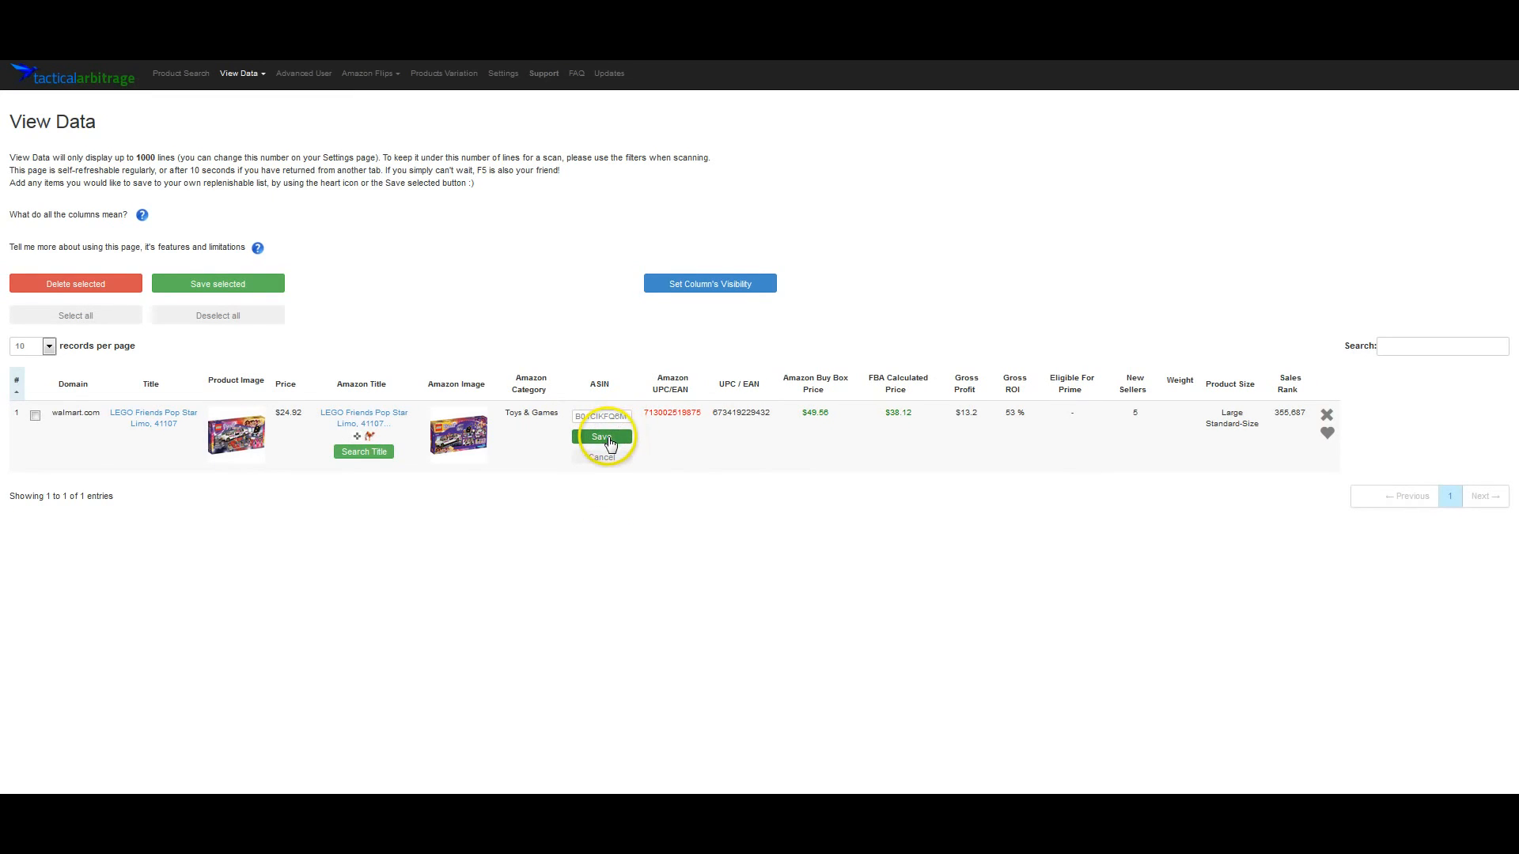
pyautogui.click(614, 460)
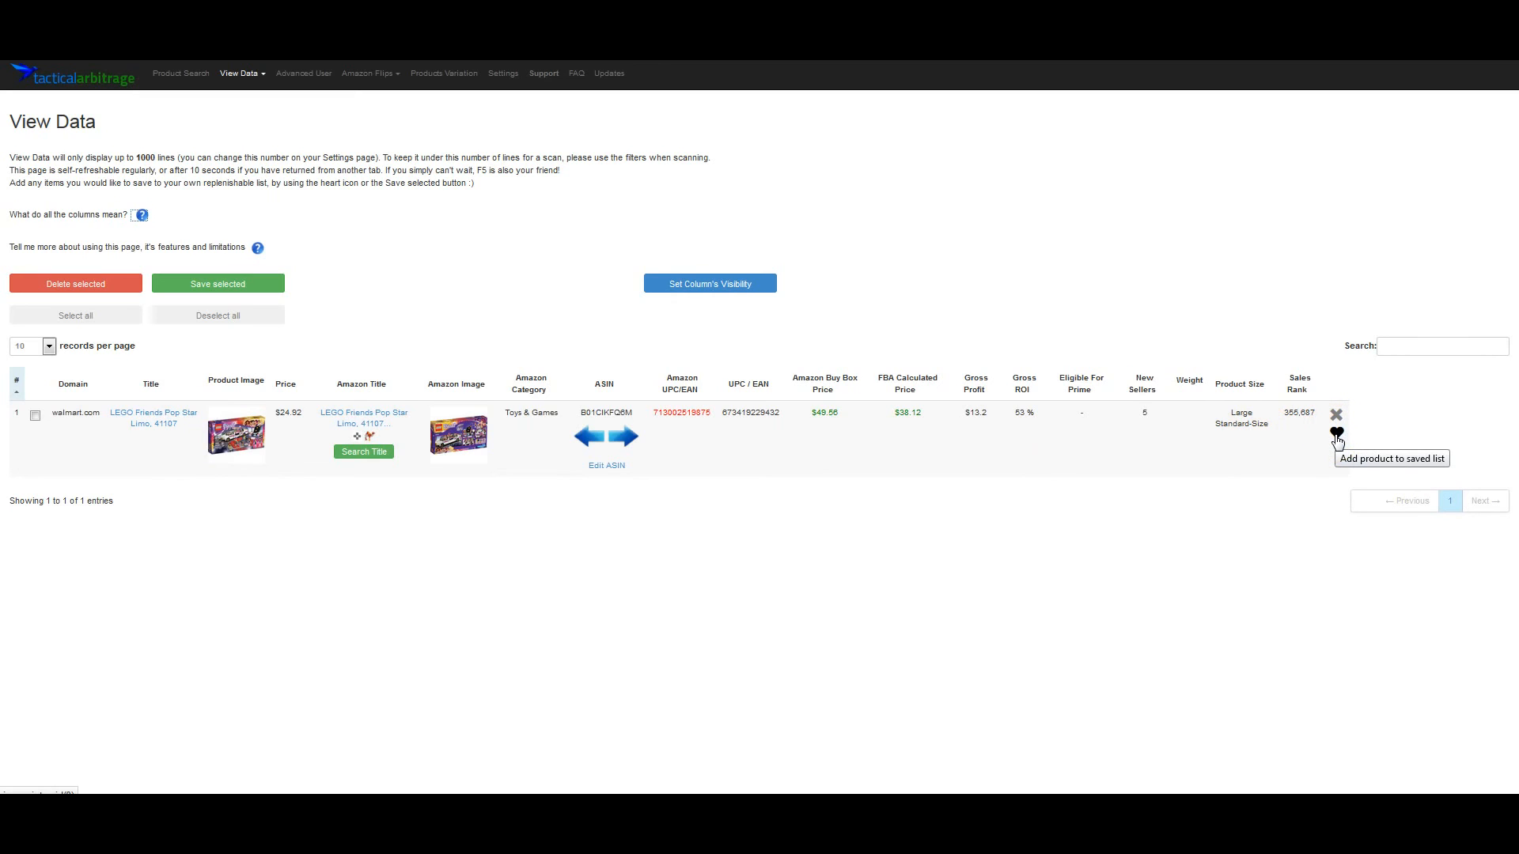
# Step: Add the LEGO limo to the saved list and select its row in the scan results
pyautogui.click(254, 75)
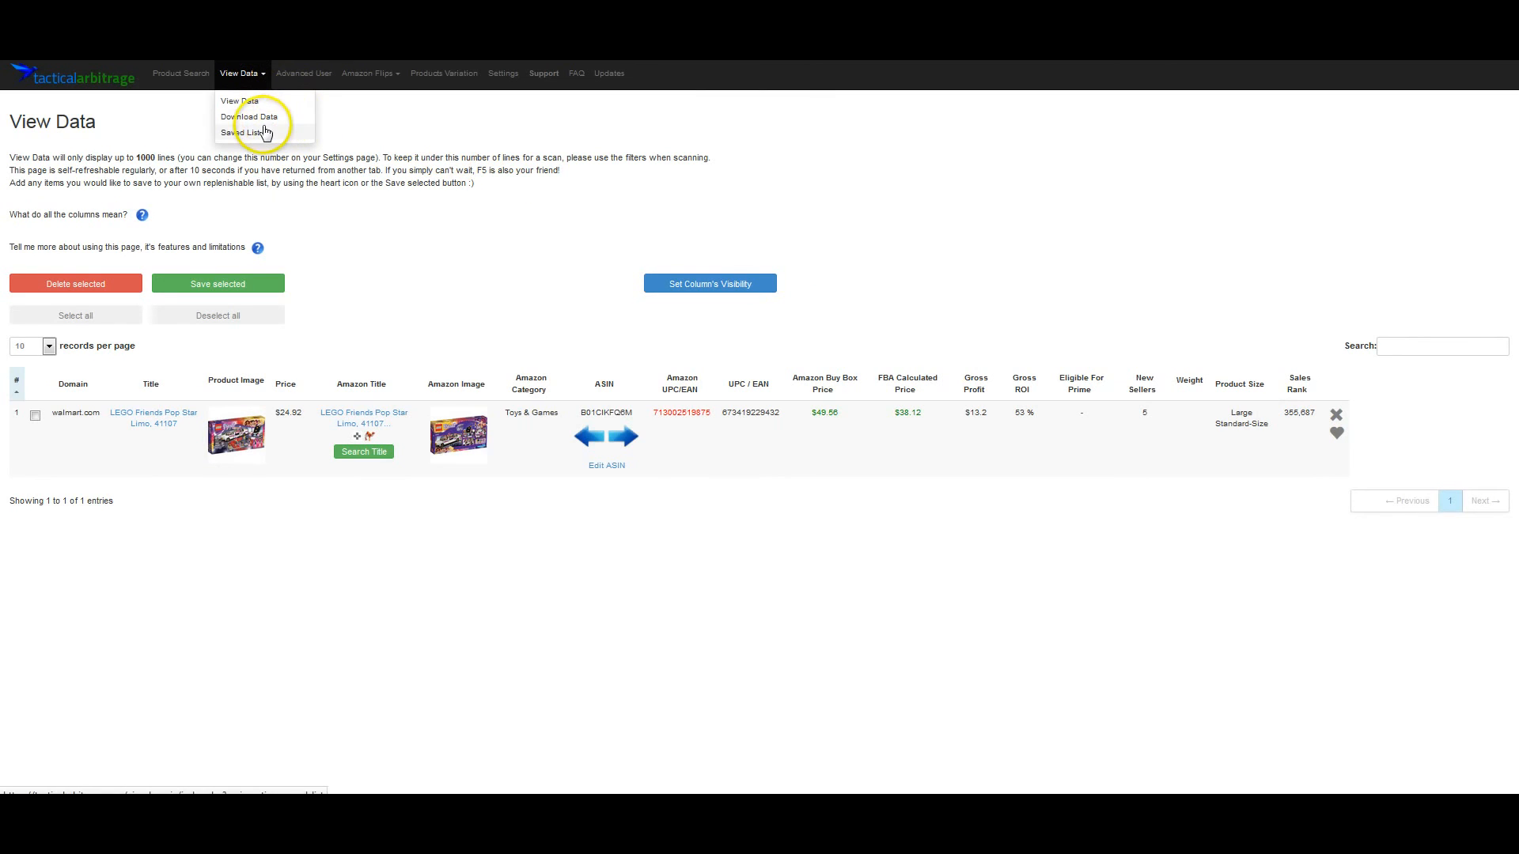
pyautogui.click(1336, 436)
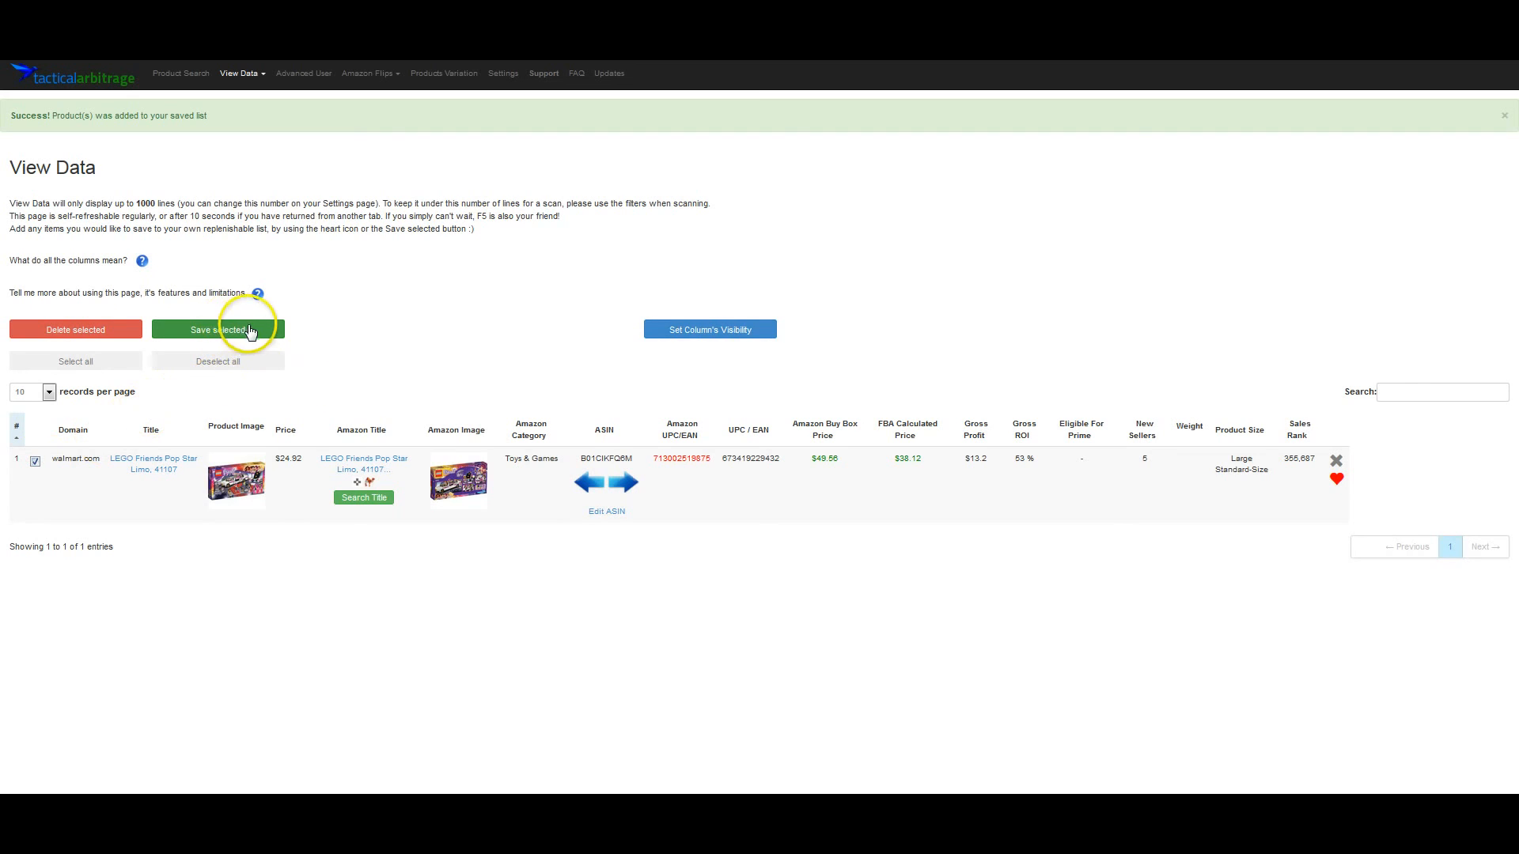
pyautogui.click(245, 73)
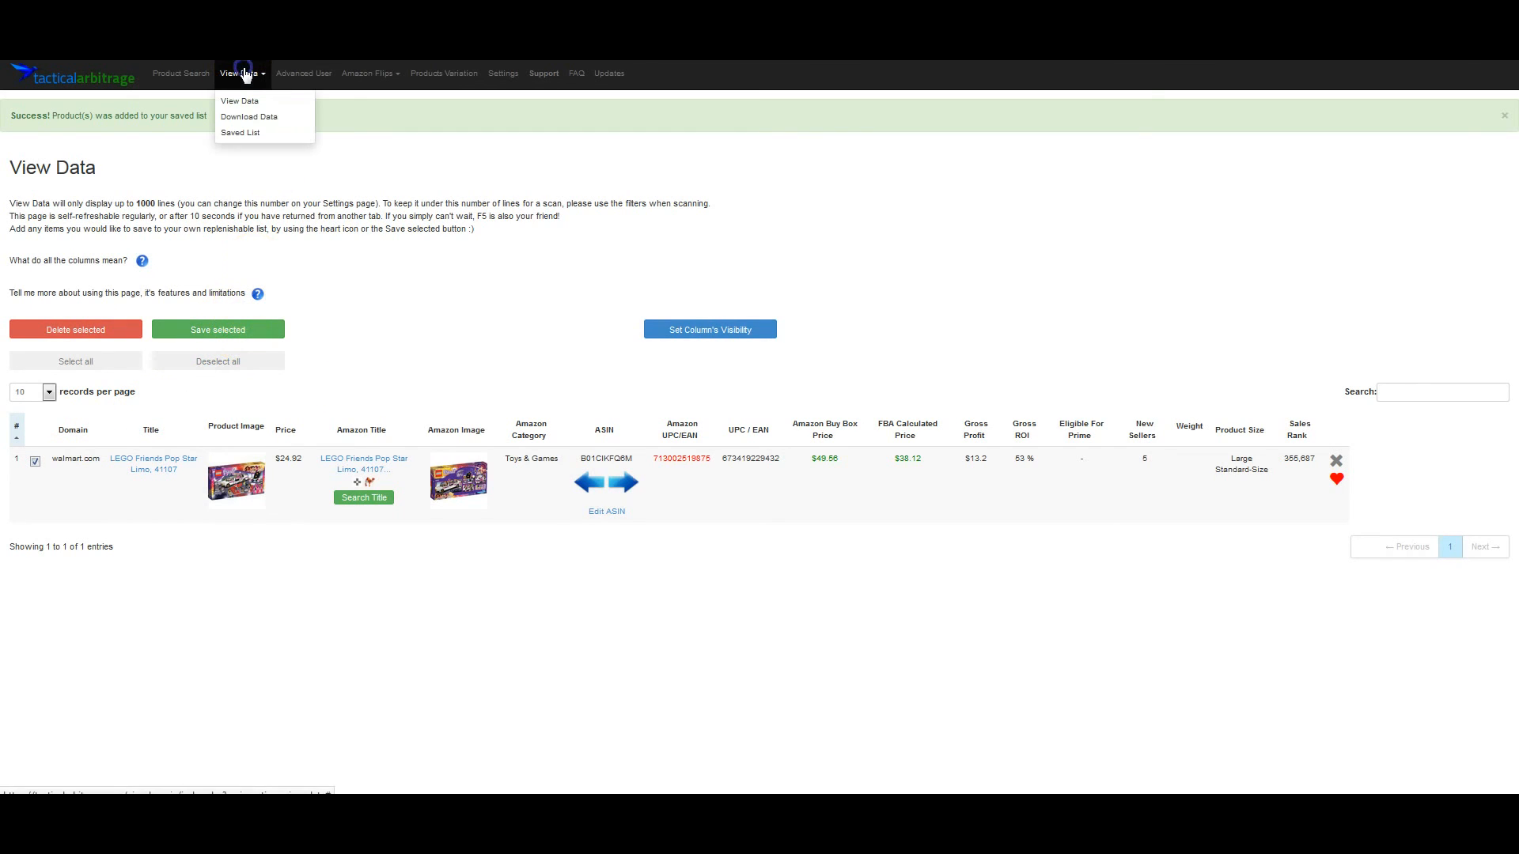
pyautogui.click(246, 74)
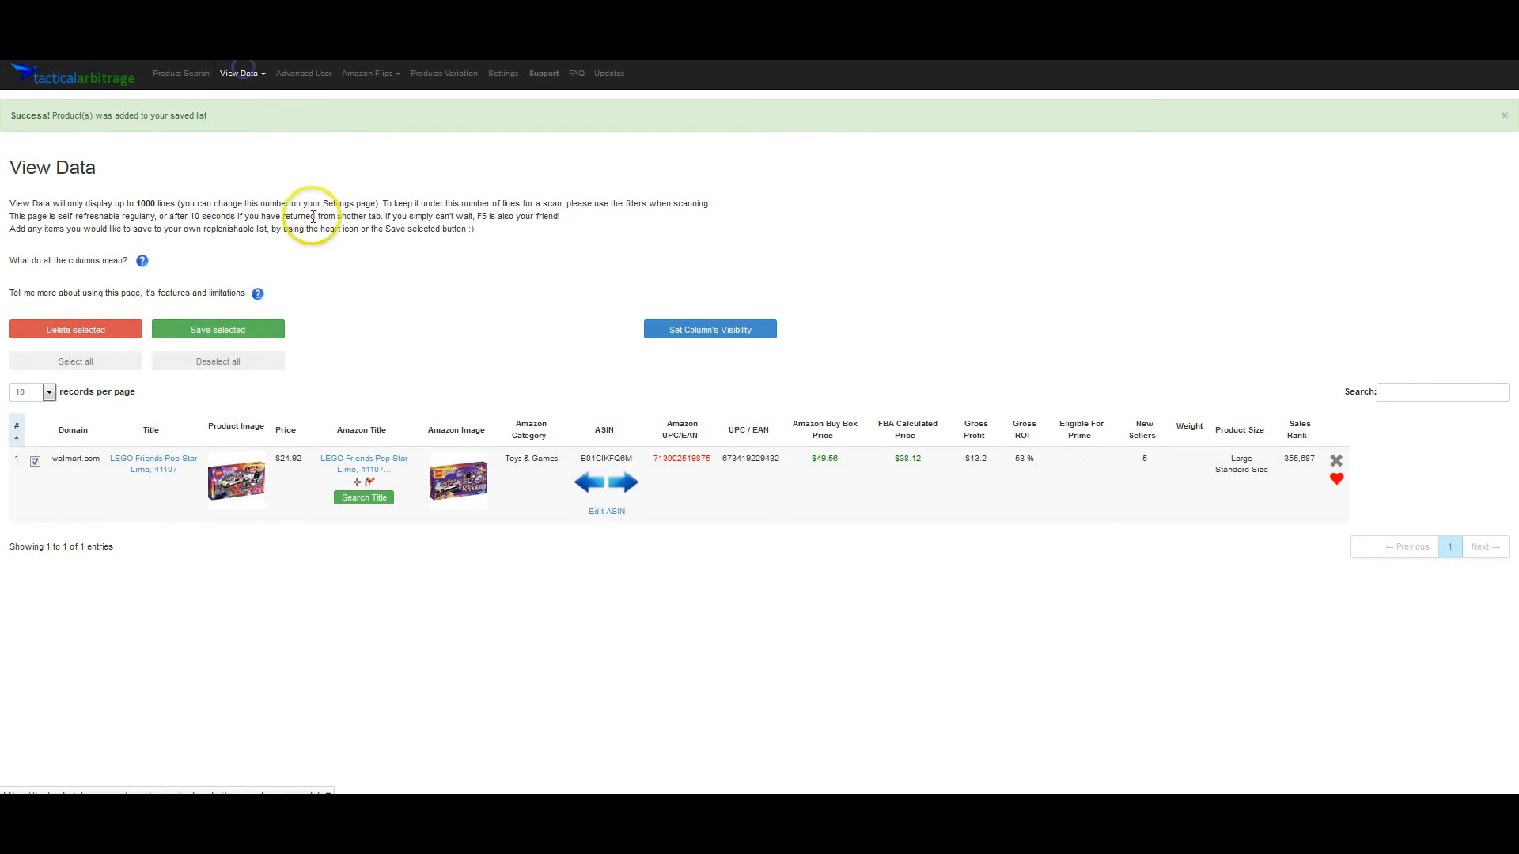
# Step: Delete the selected LEGO limo from the scan results and open the Saved List
pyautogui.click(89, 329)
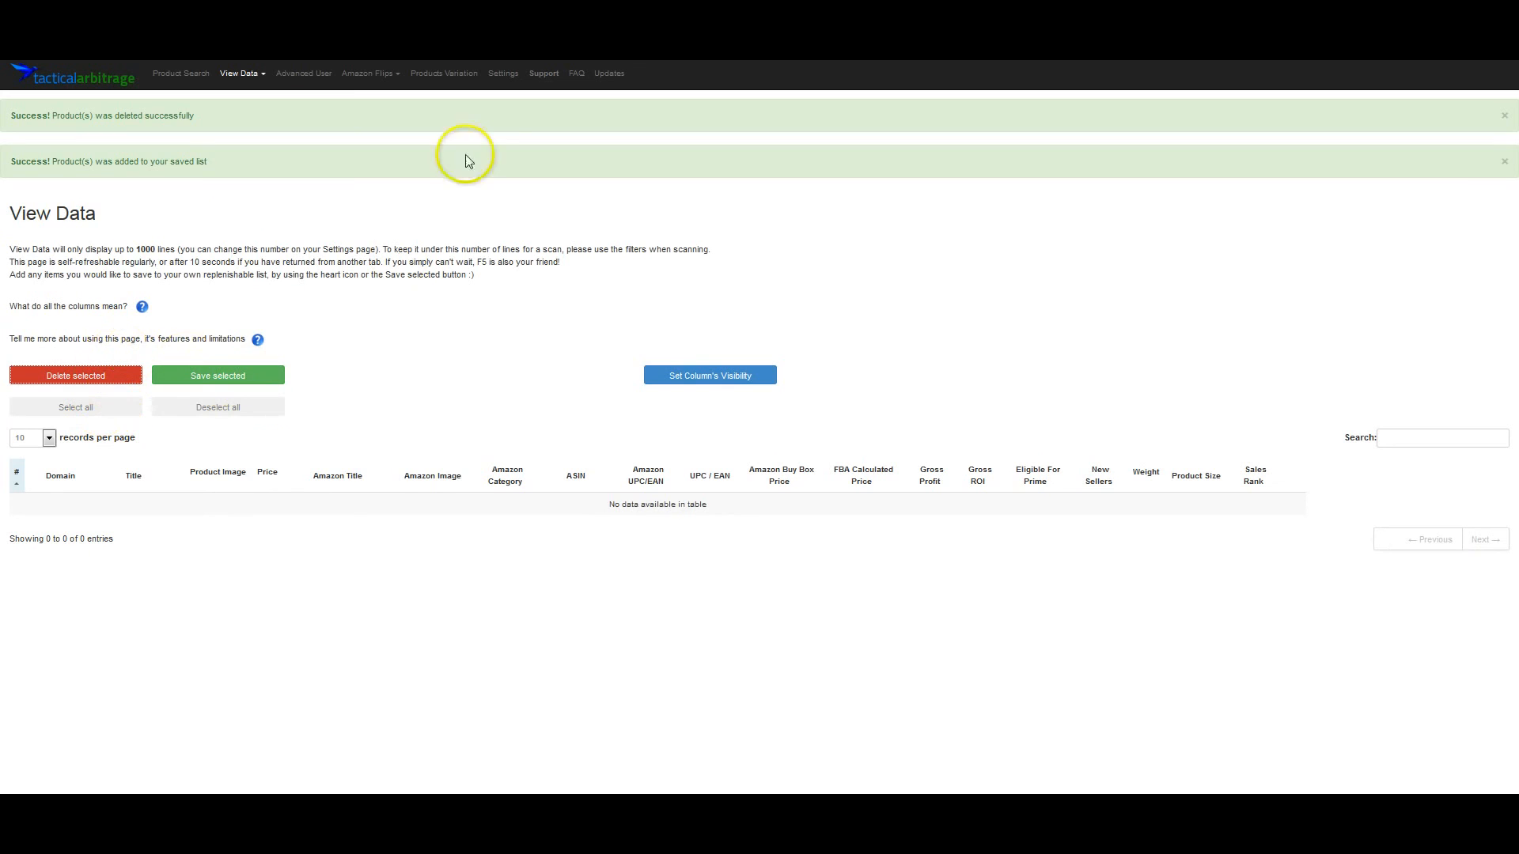
pyautogui.click(257, 79)
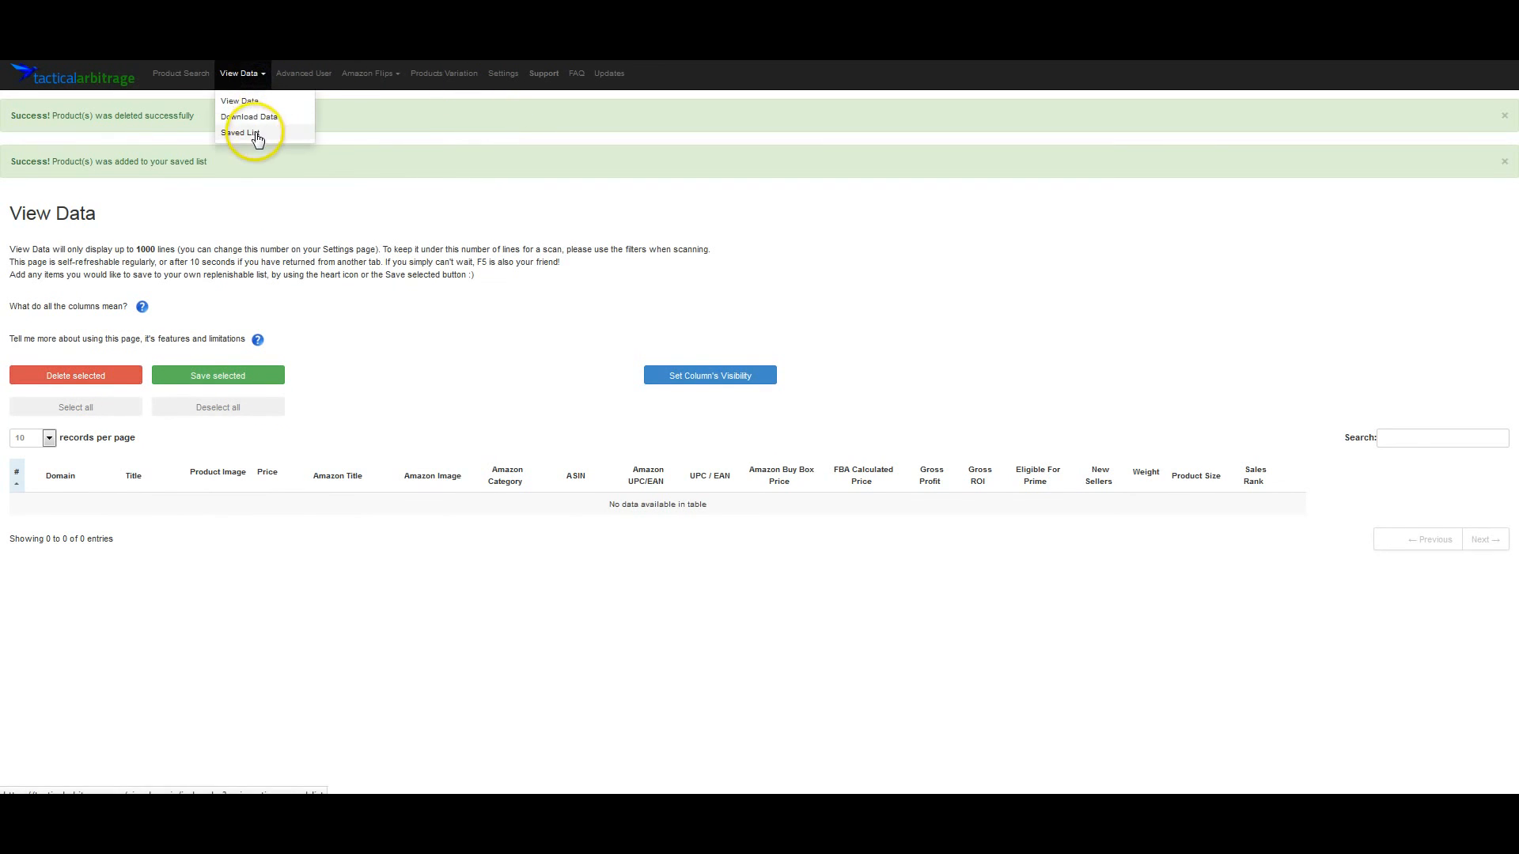
pyautogui.click(261, 135)
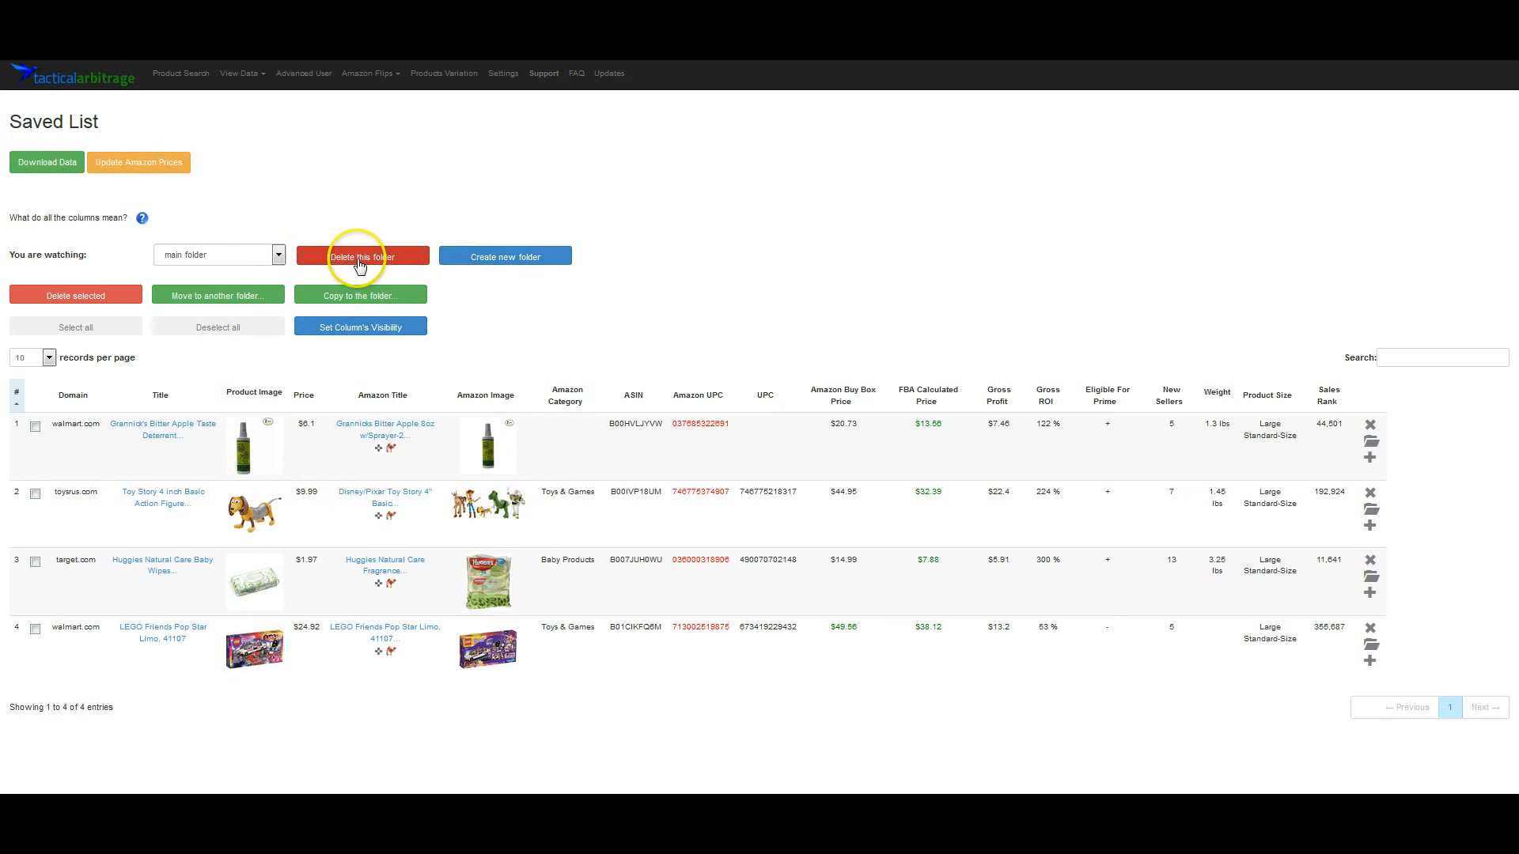
# Step: Hide the UPC, Amazon UPC, ASIN and Amazon Image columns in the Saved List, show them again, and save the column visibility
pyautogui.click(351, 328)
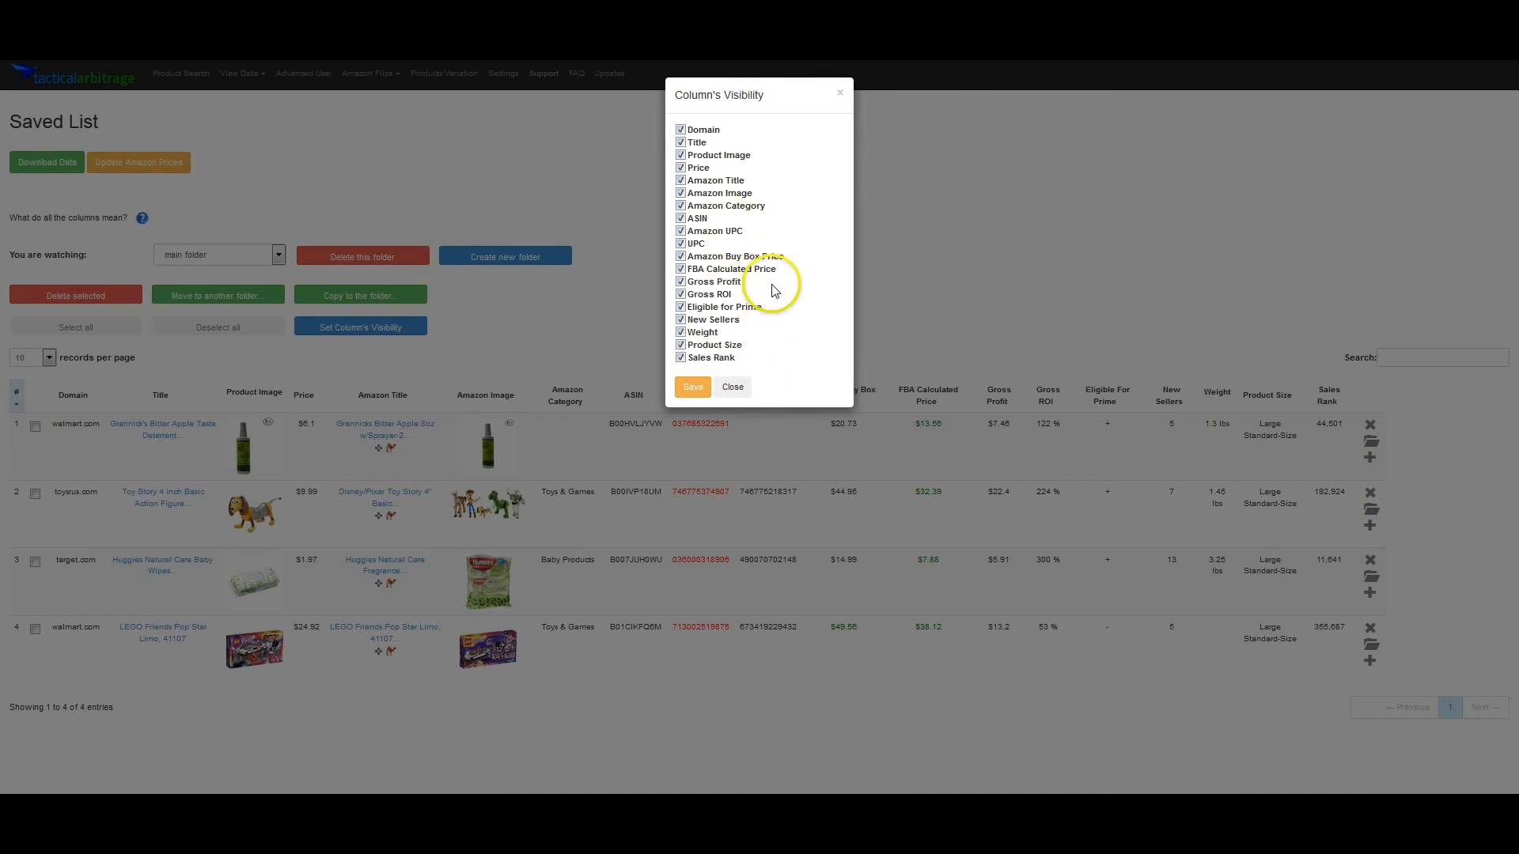
pyautogui.click(680, 243)
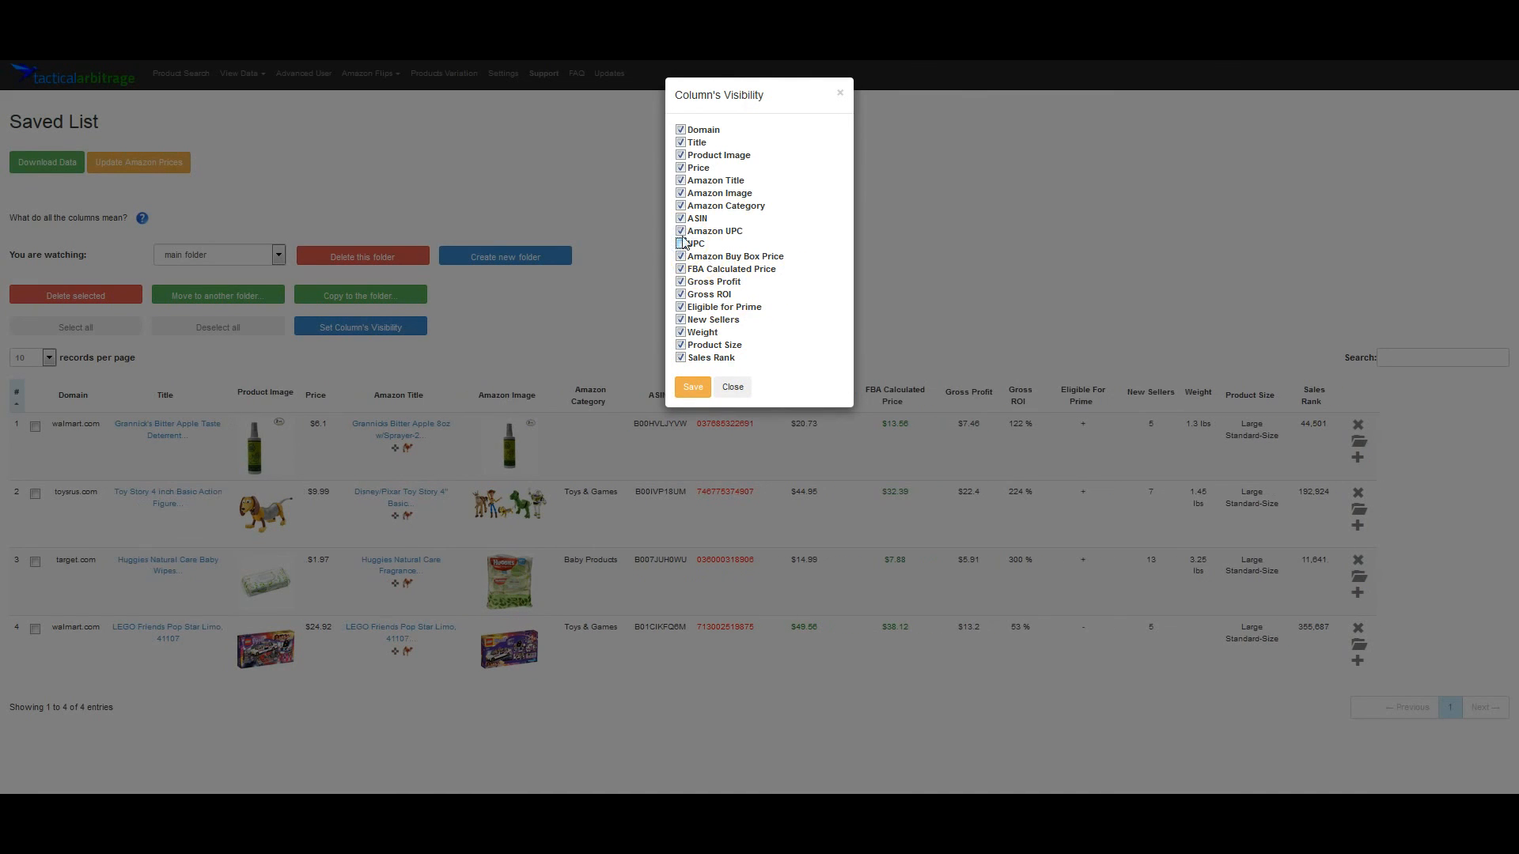
pyautogui.click(680, 231)
pyautogui.click(681, 193)
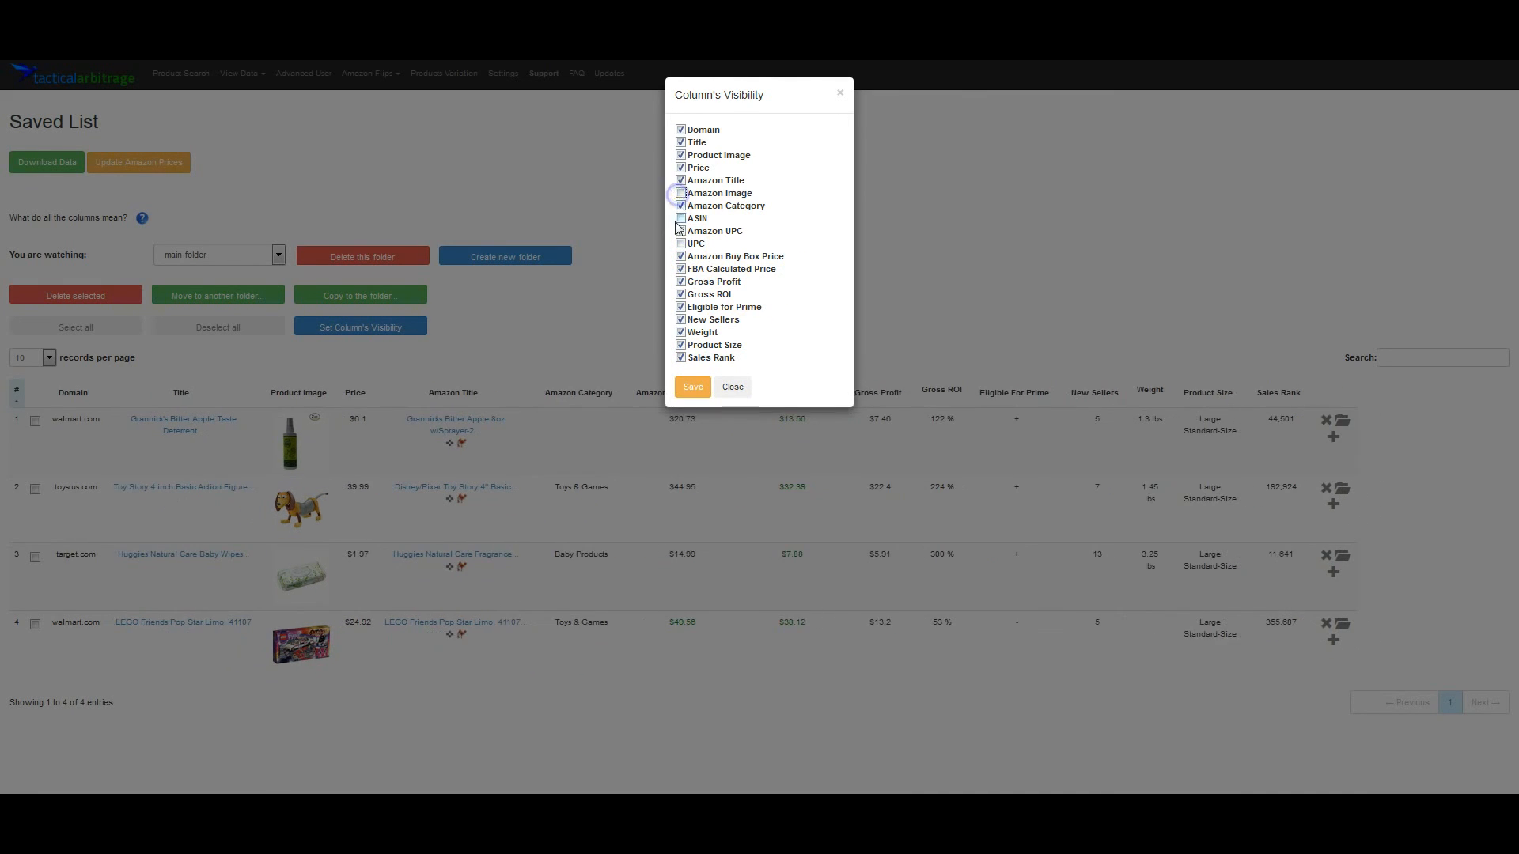
pyautogui.click(681, 194)
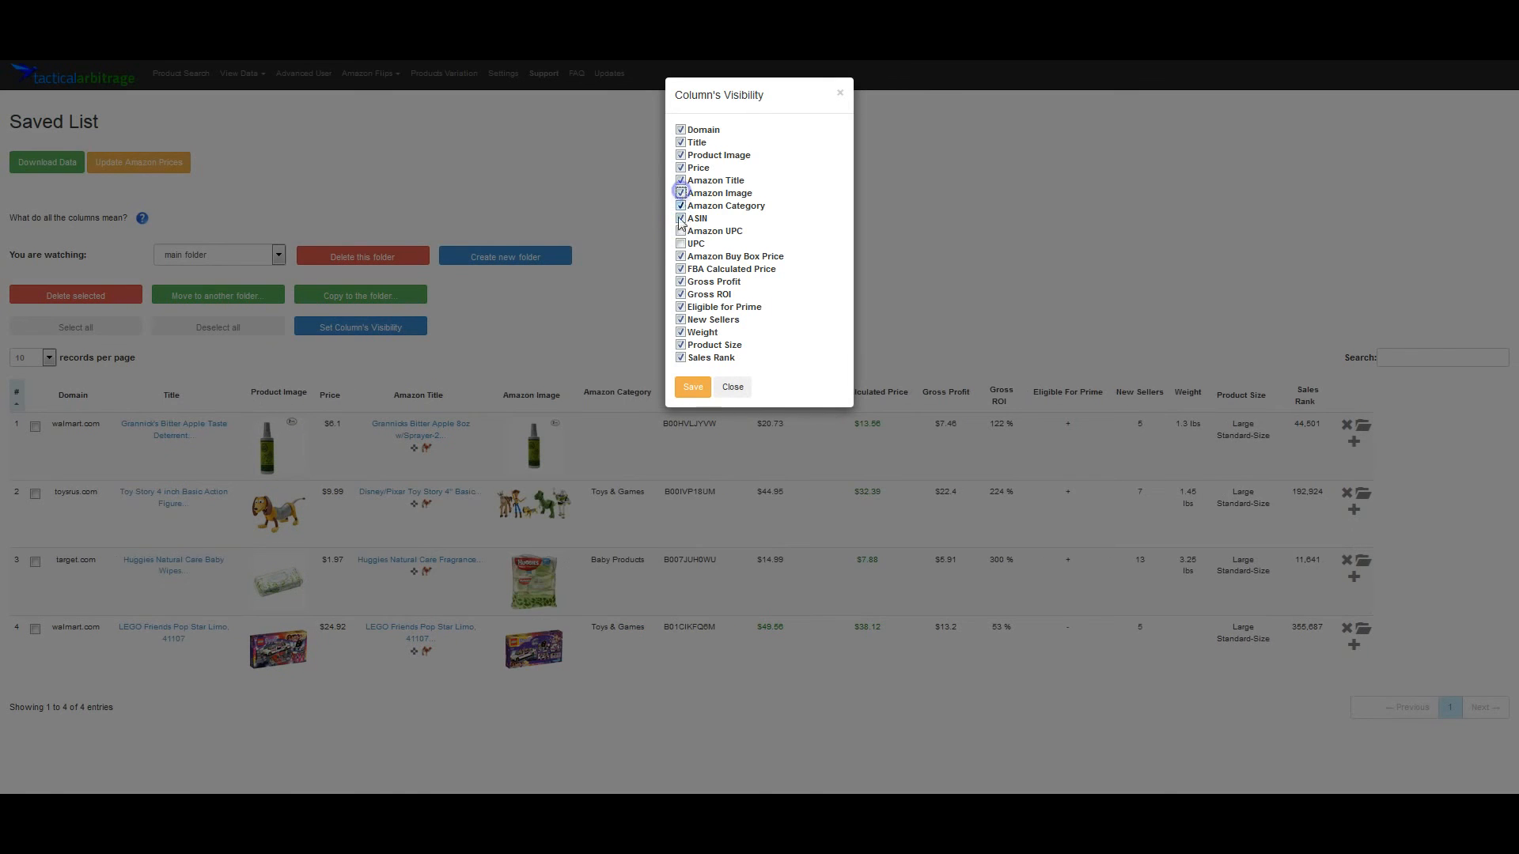
pyautogui.click(681, 231)
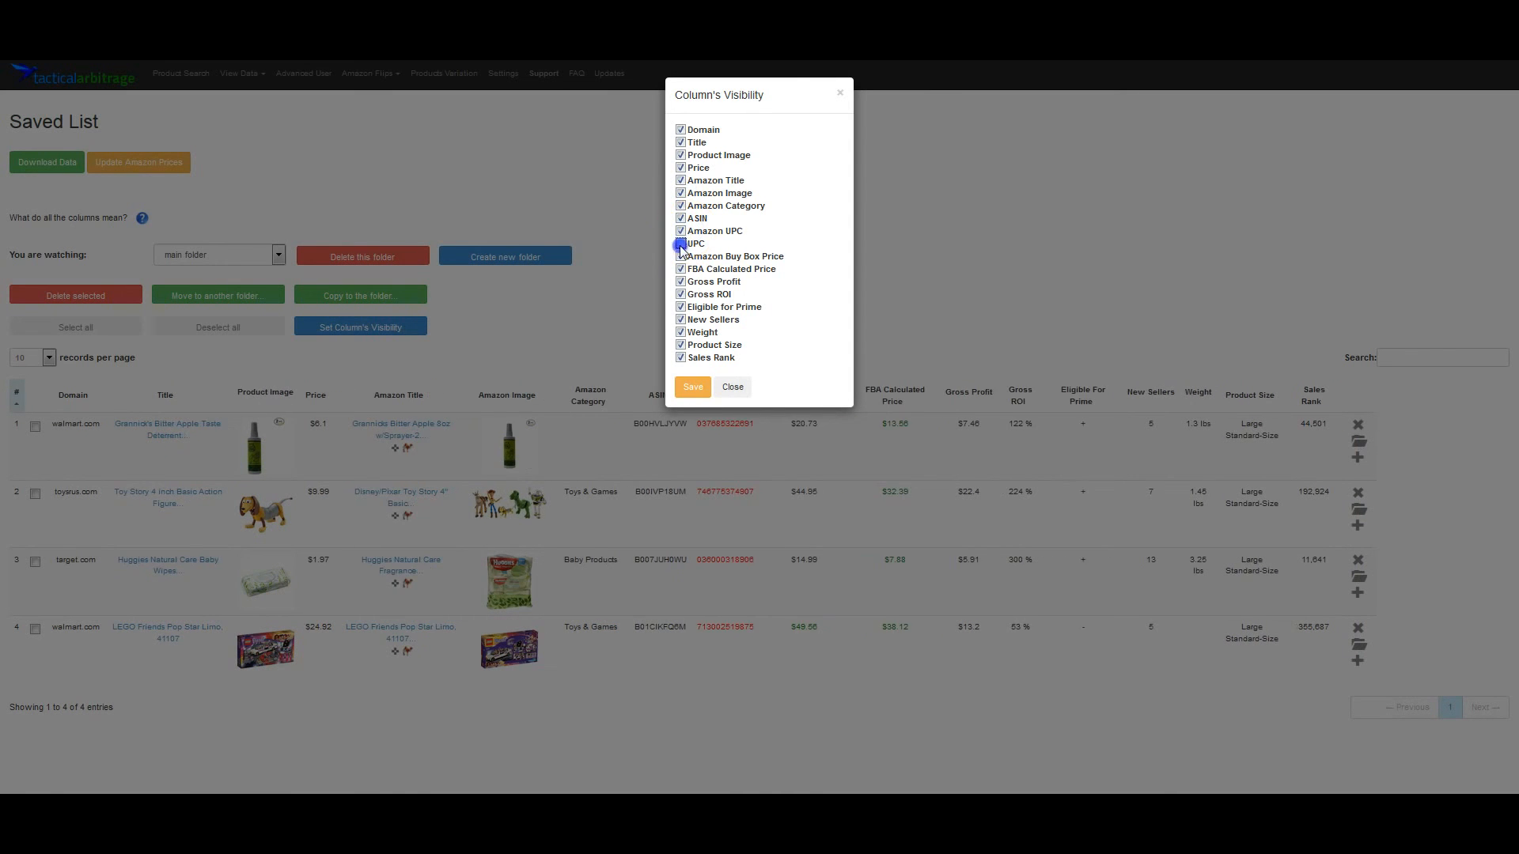
pyautogui.click(680, 243)
pyautogui.click(693, 387)
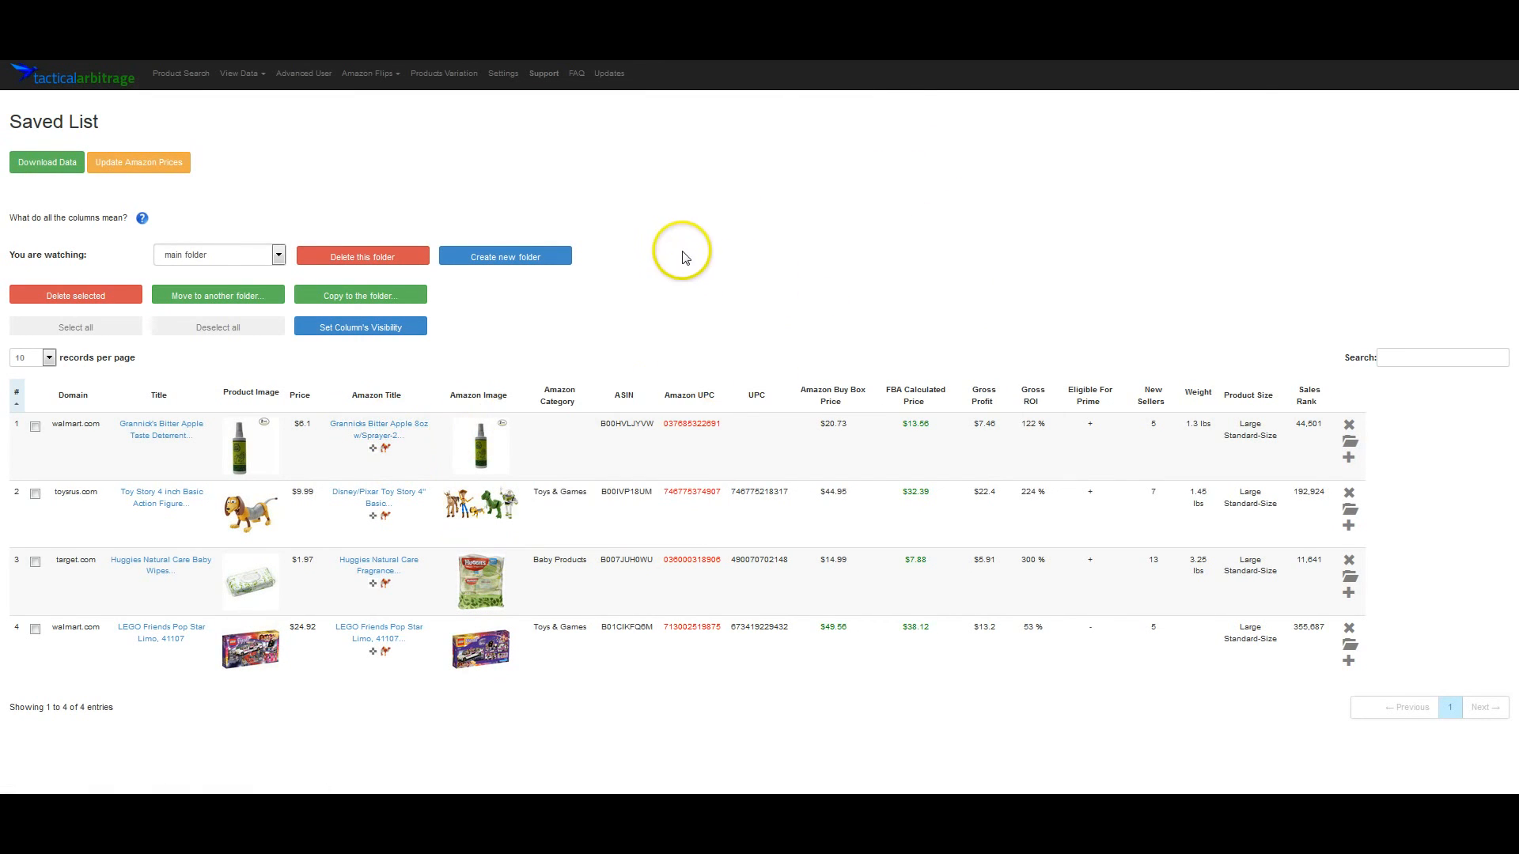
# Step: Update the Amazon prices of the saved products and reload the page, resending the request
pyautogui.click(150, 166)
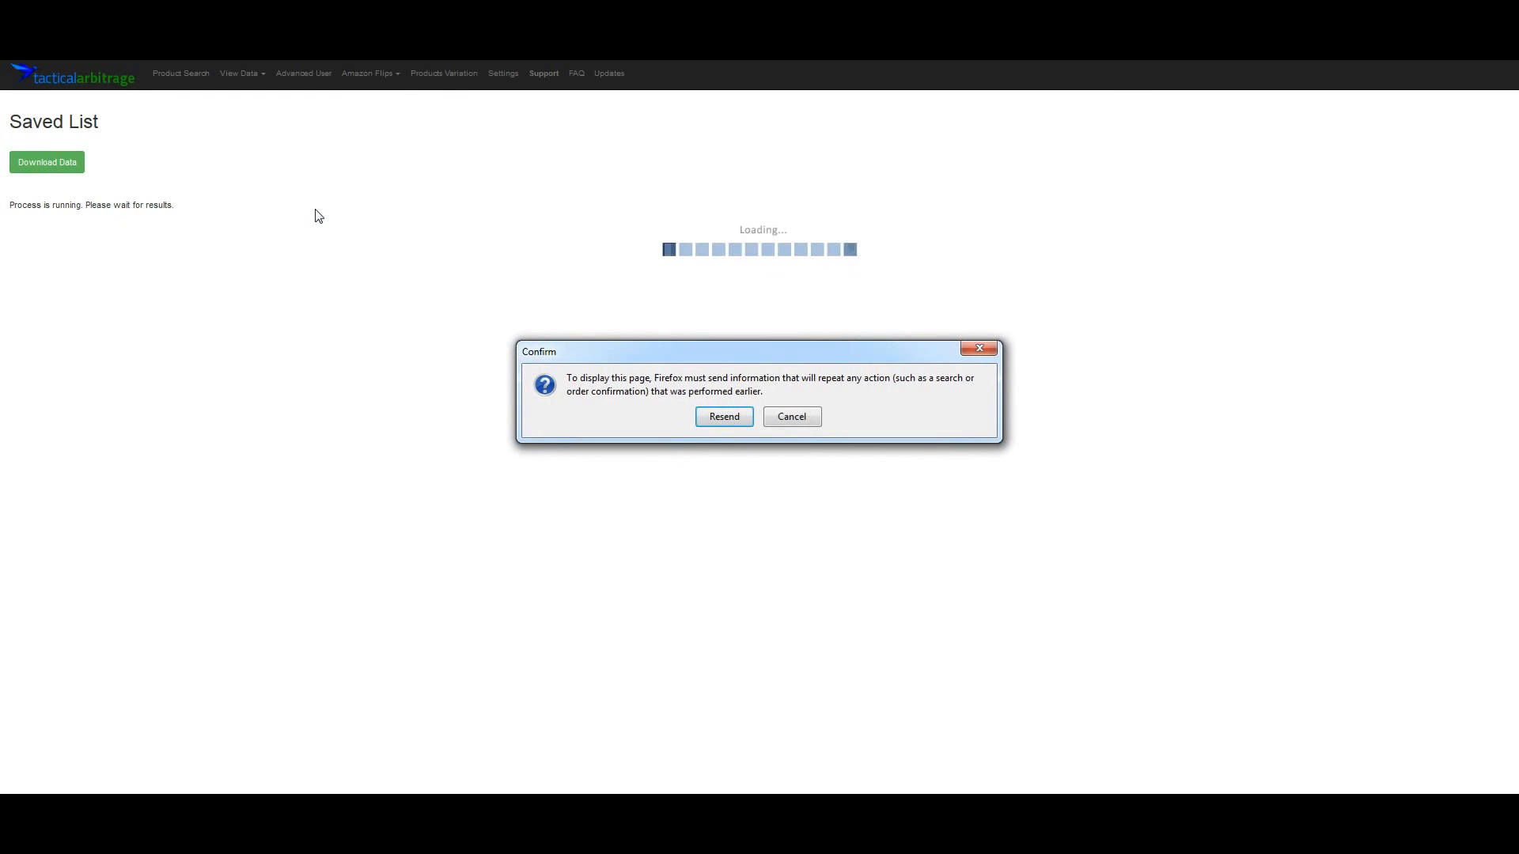
pyautogui.click(734, 416)
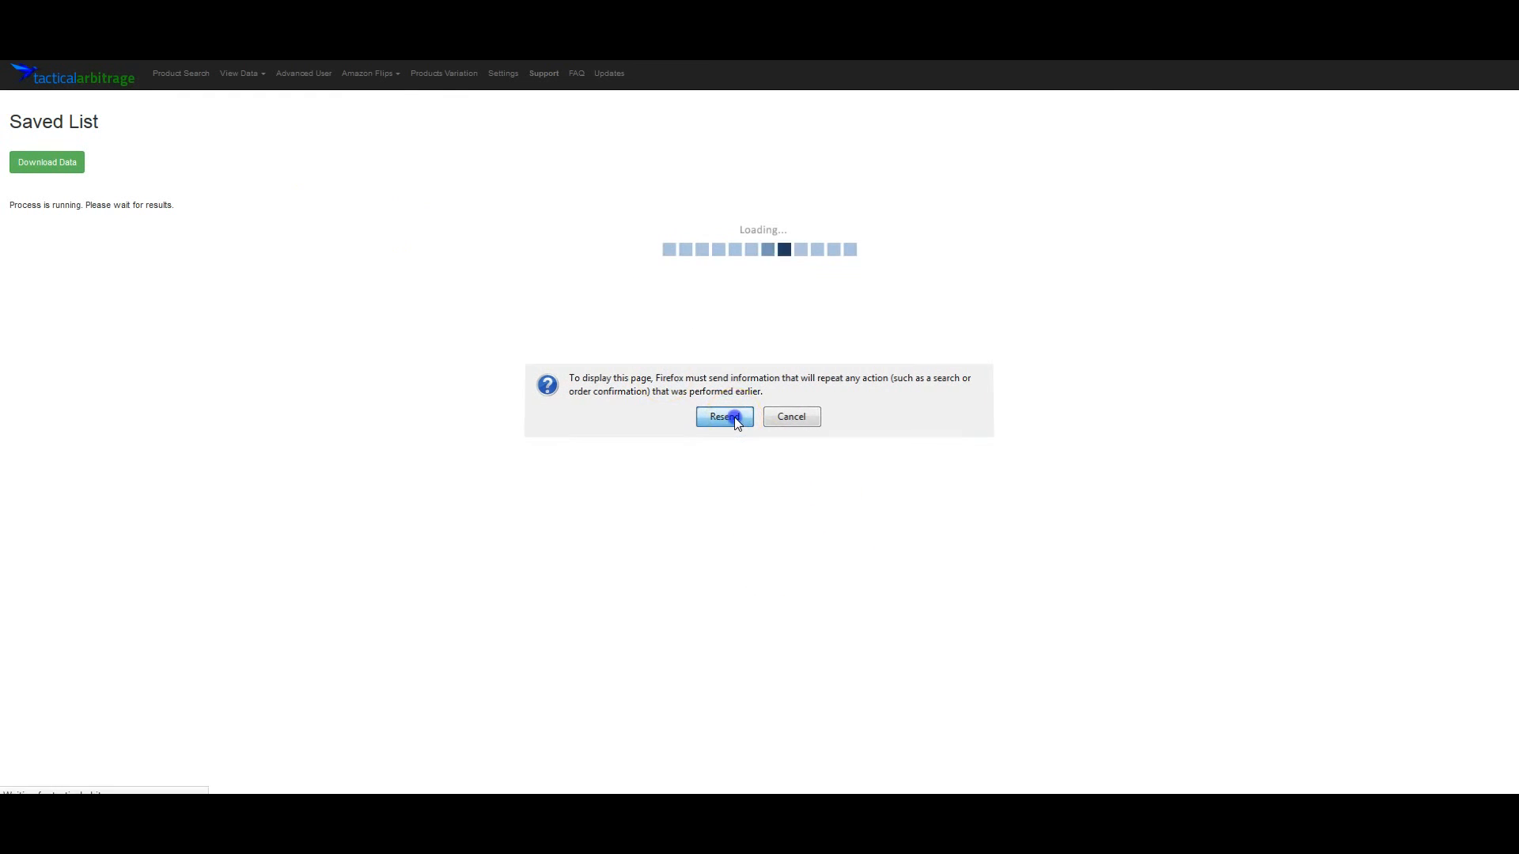